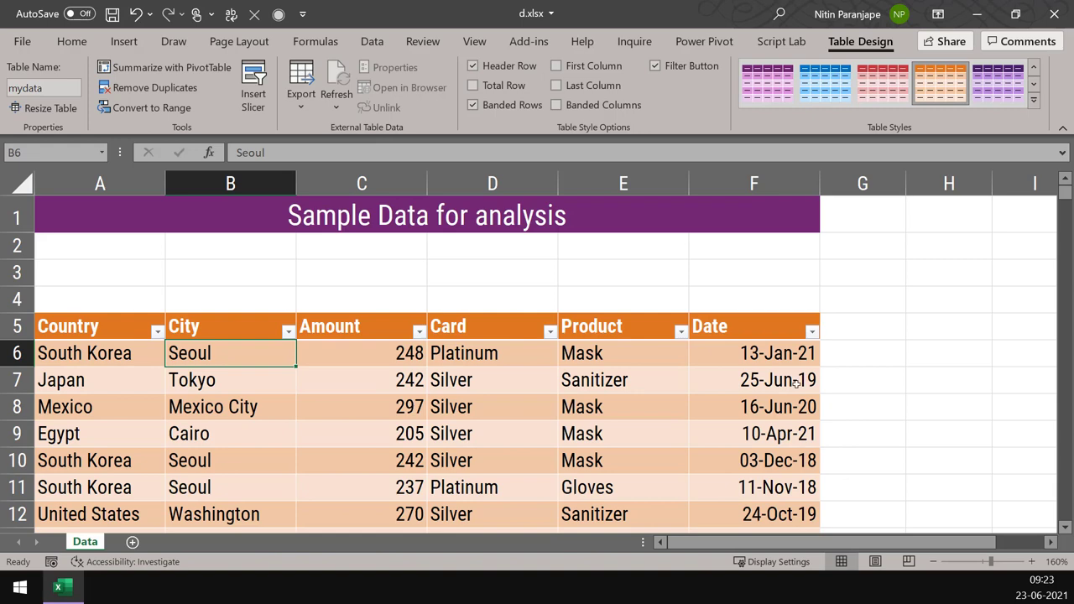
- Check how far the data extends, then select a cell inside the mydata table
key("End")
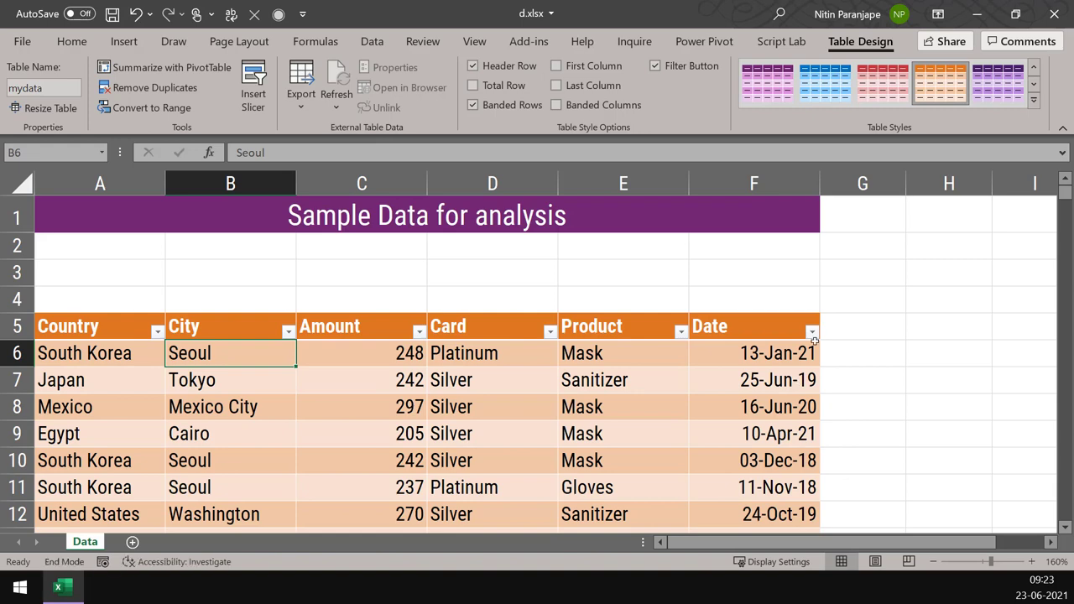
key("Down")
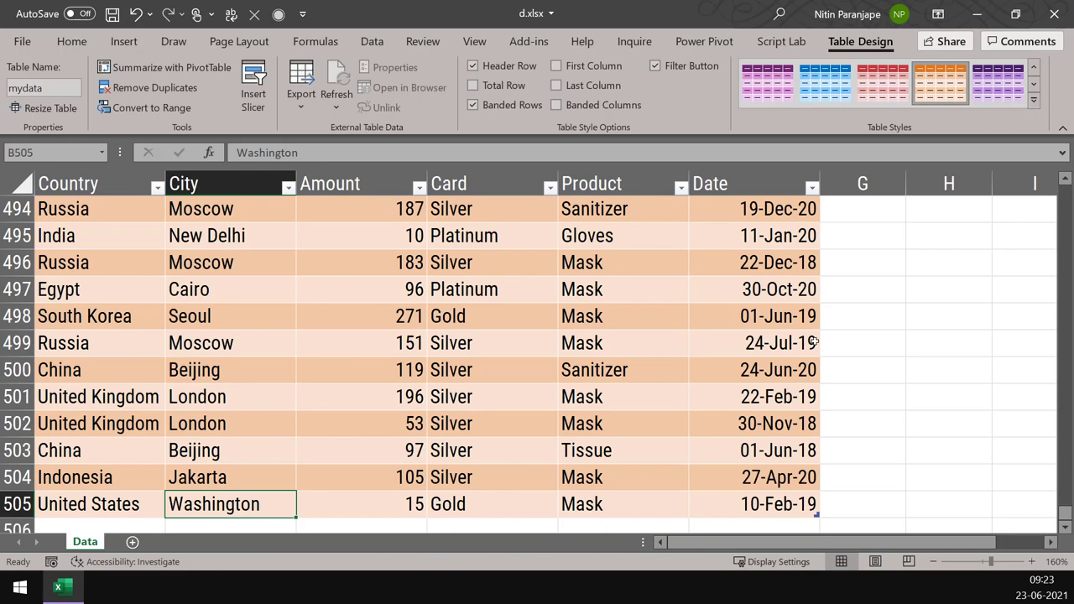
key("ctrl+Home")
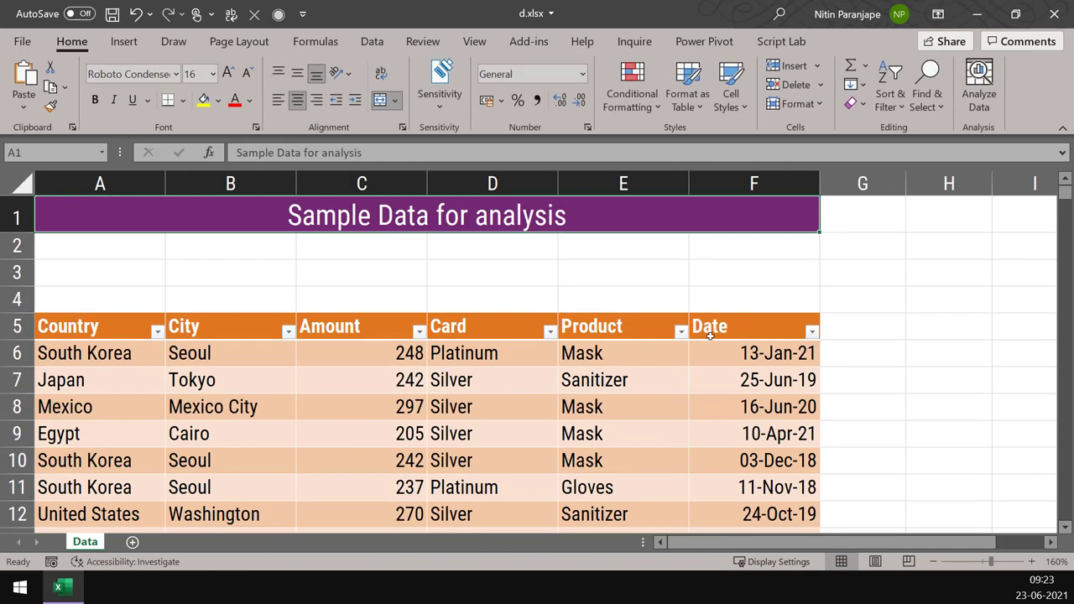
left_click(261, 412)
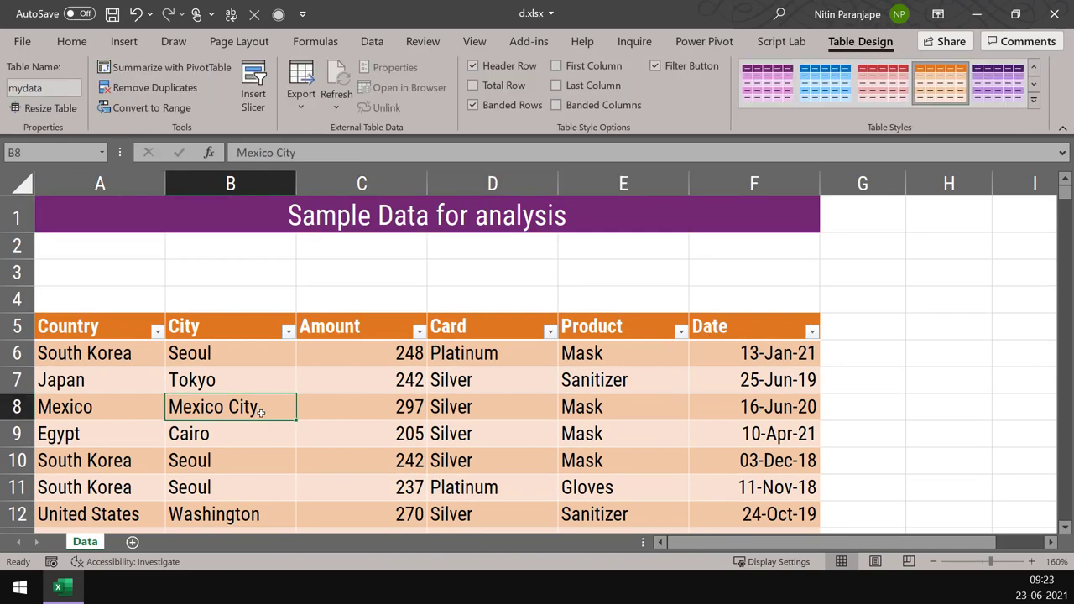
- Insert a PivotTable from the mydata table on a new worksheet
left_click(133, 40)
left_click(30, 102)
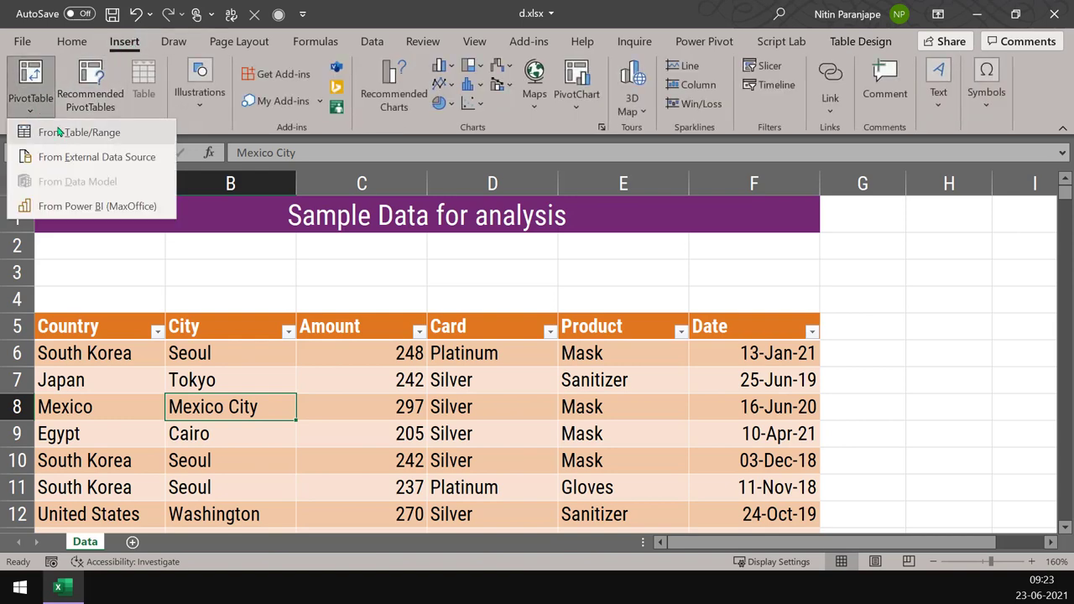
left_click(68, 134)
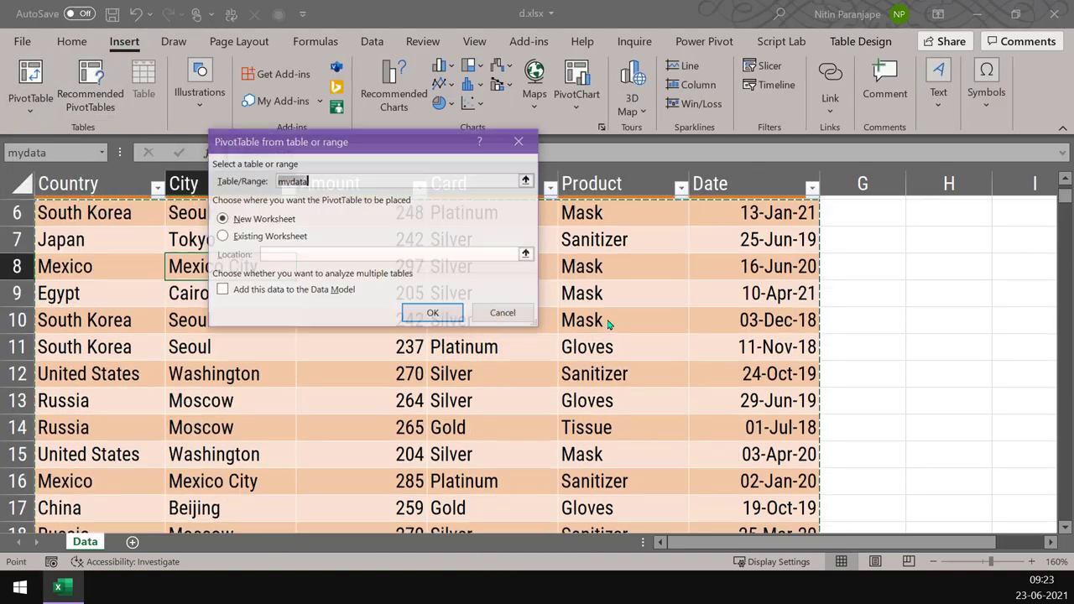
left_click(444, 315)
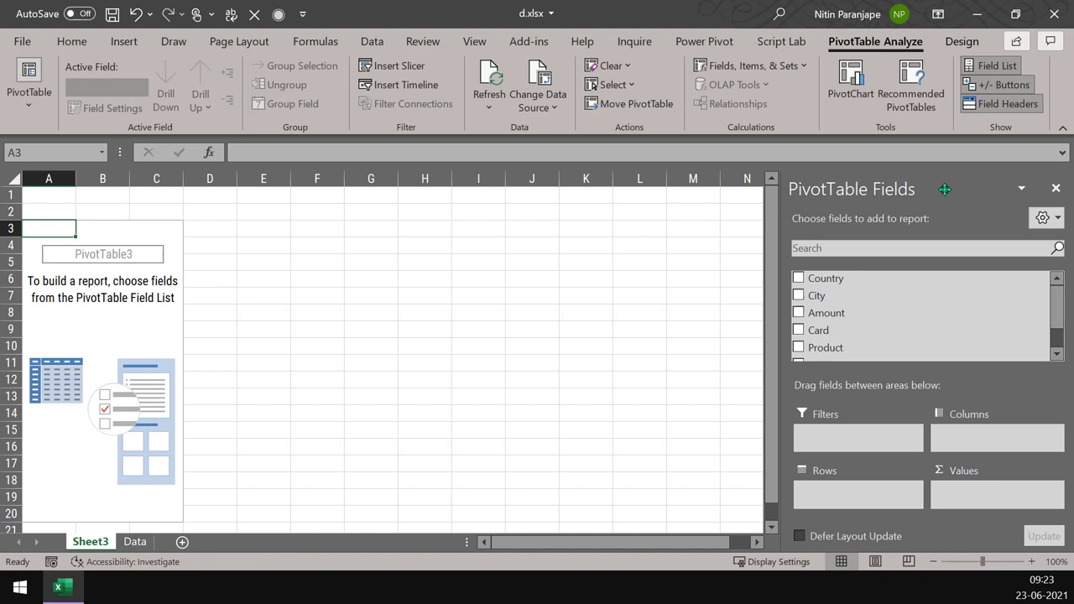
- Dock the field list on the left, then put Amount in Values and Date in Rows
left_click_drag(944, 189, 3, 190)
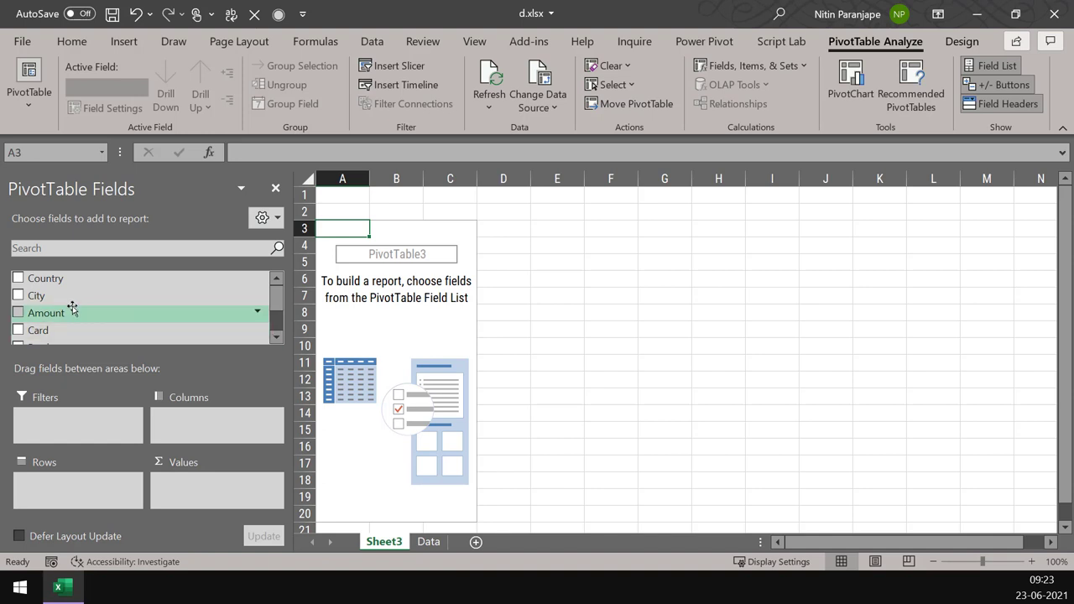
left_click_drag(72, 310, 229, 486)
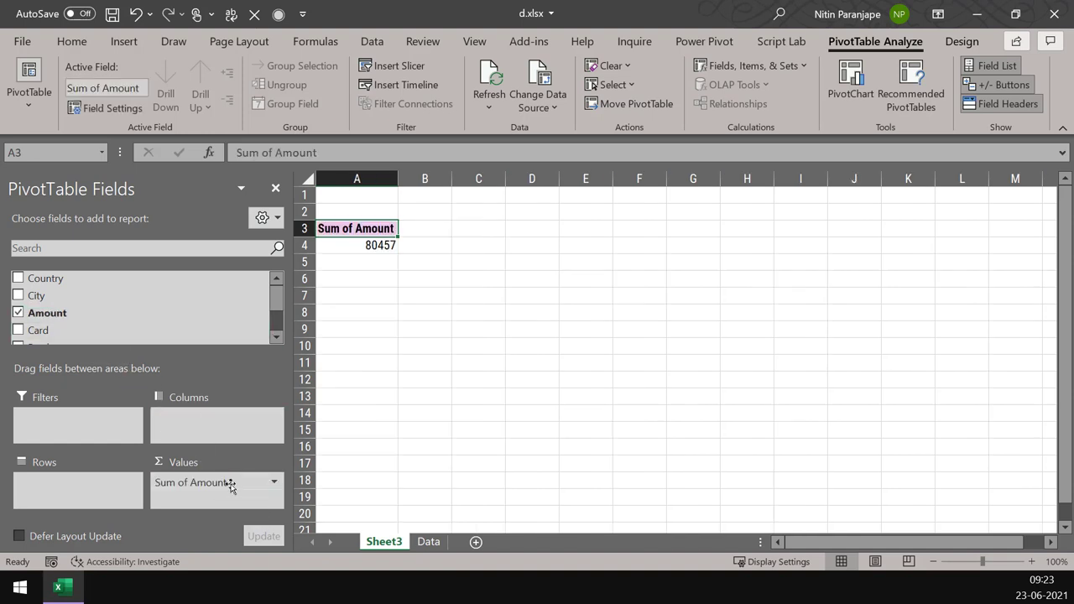
scroll(117, 328, "down", 1)
scroll(115, 323, "up", 1)
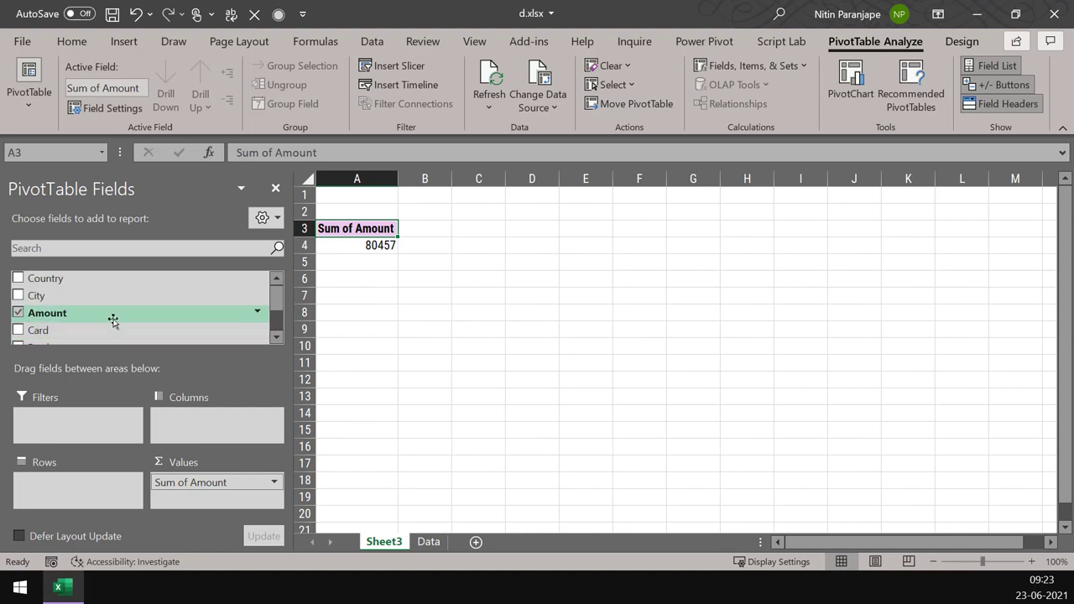
scroll(108, 327, "down", 1)
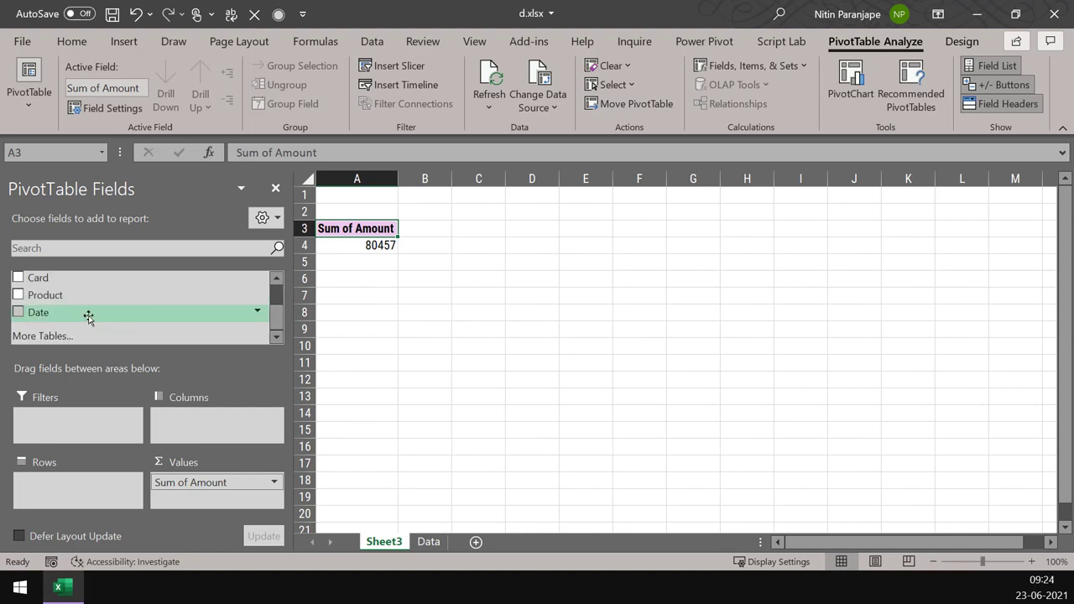
left_click_drag(88, 315, 75, 501)
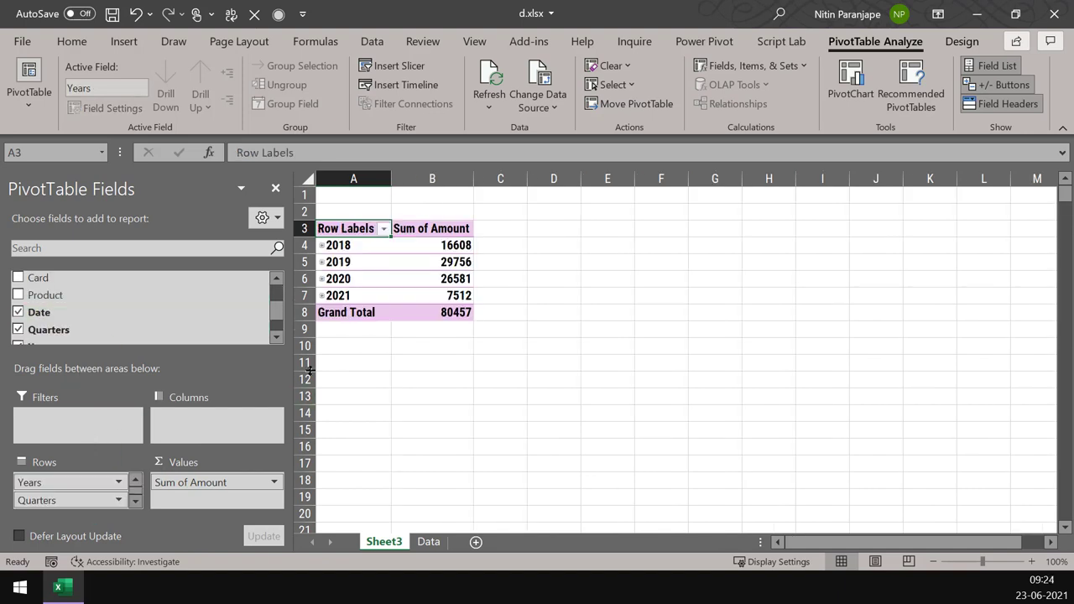
- Ungroup the Years/Quarters dates into individual days and widen column A
right_click(349, 263)
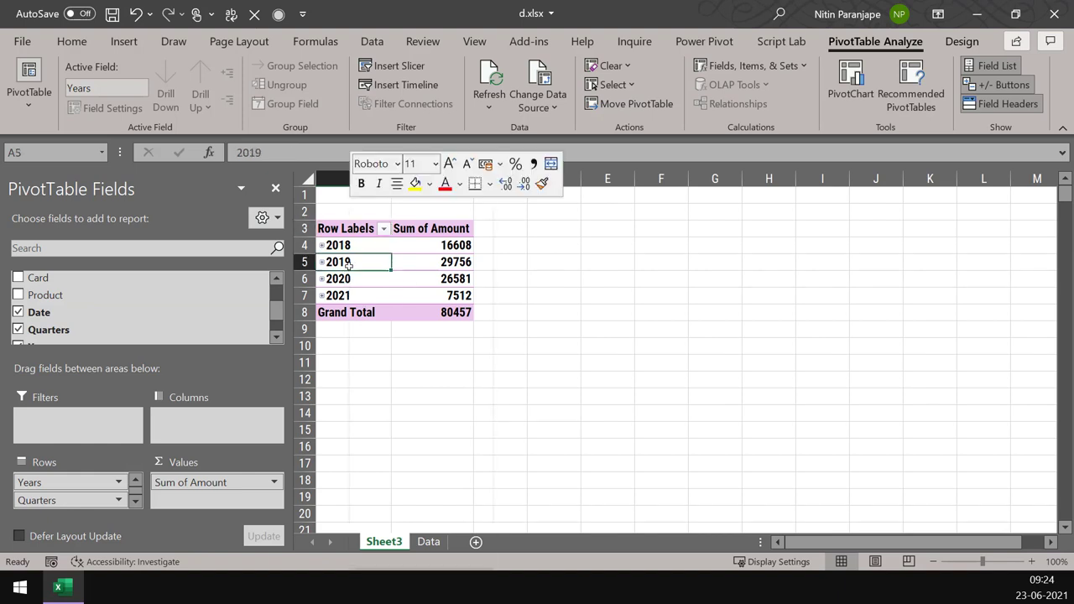
left_click(412, 431)
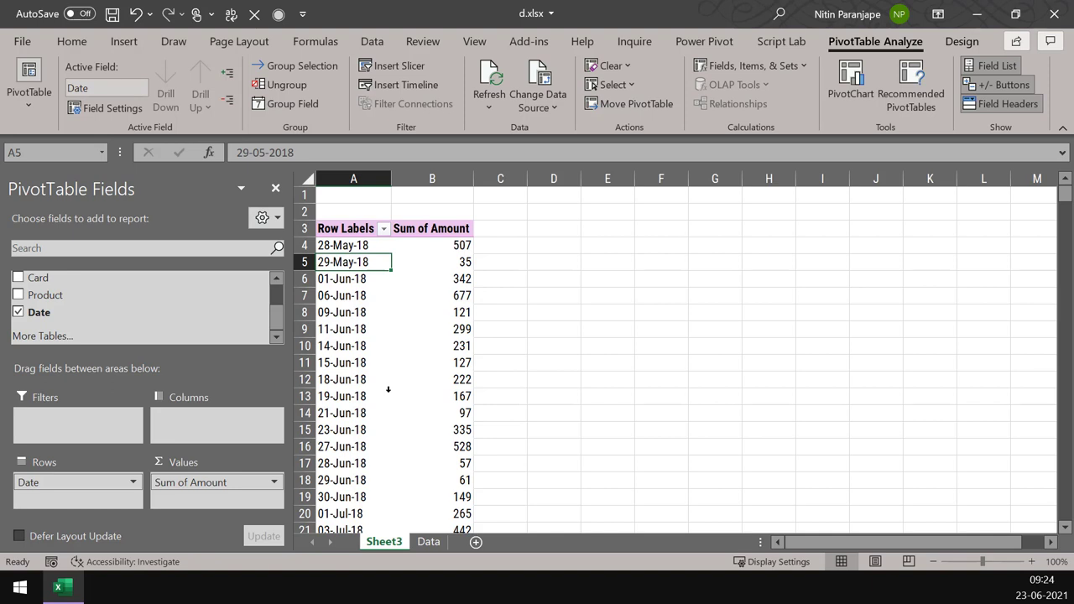
left_click_drag(391, 179, 444, 179)
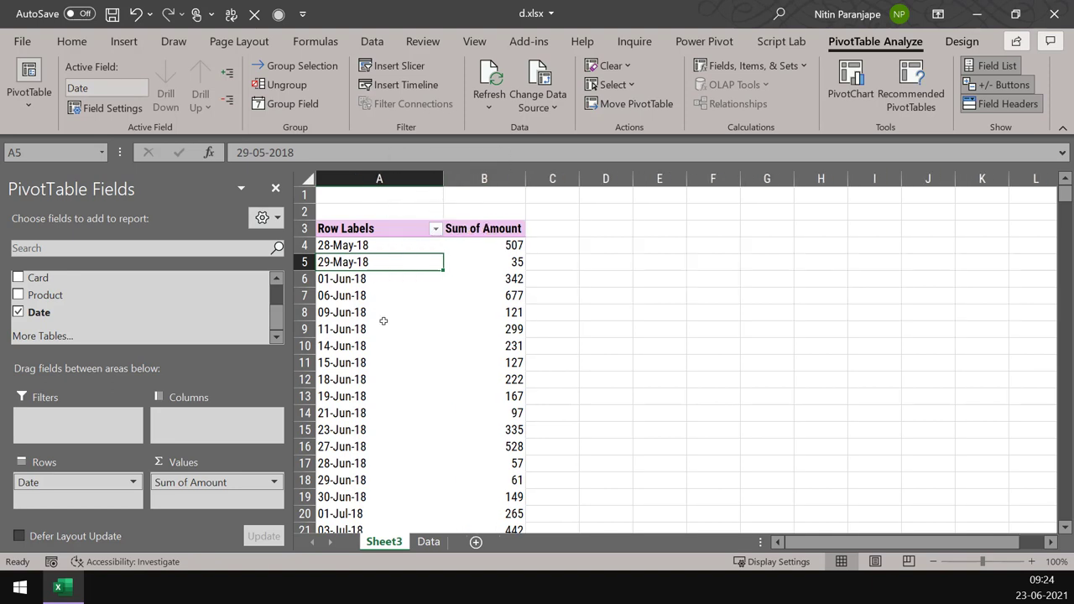
left_click(360, 364)
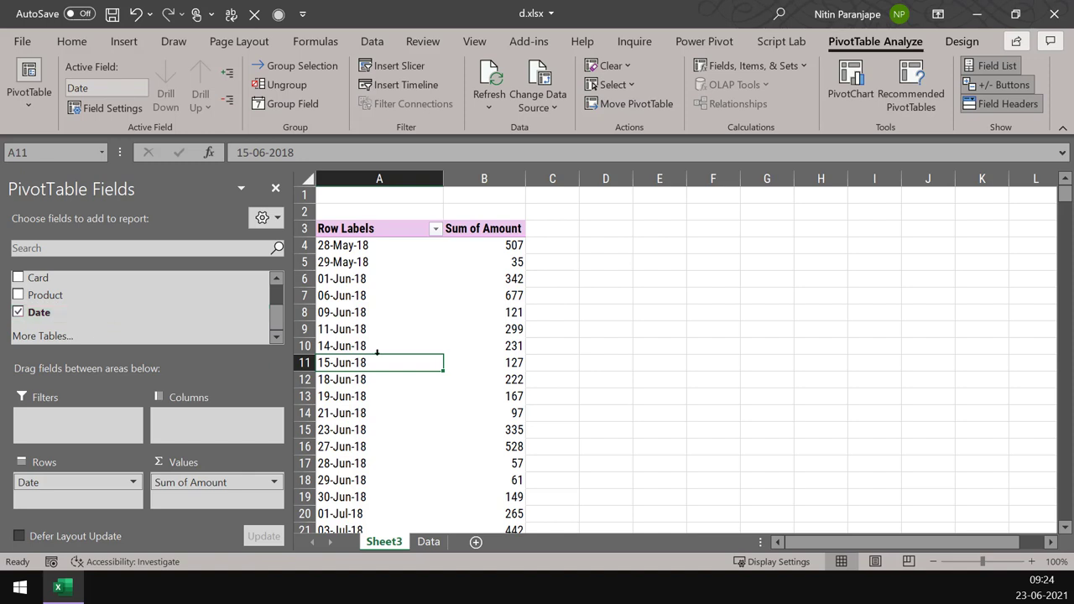
- Group the dates by Months and Years, then remove Years from the rows
right_click(333, 329)
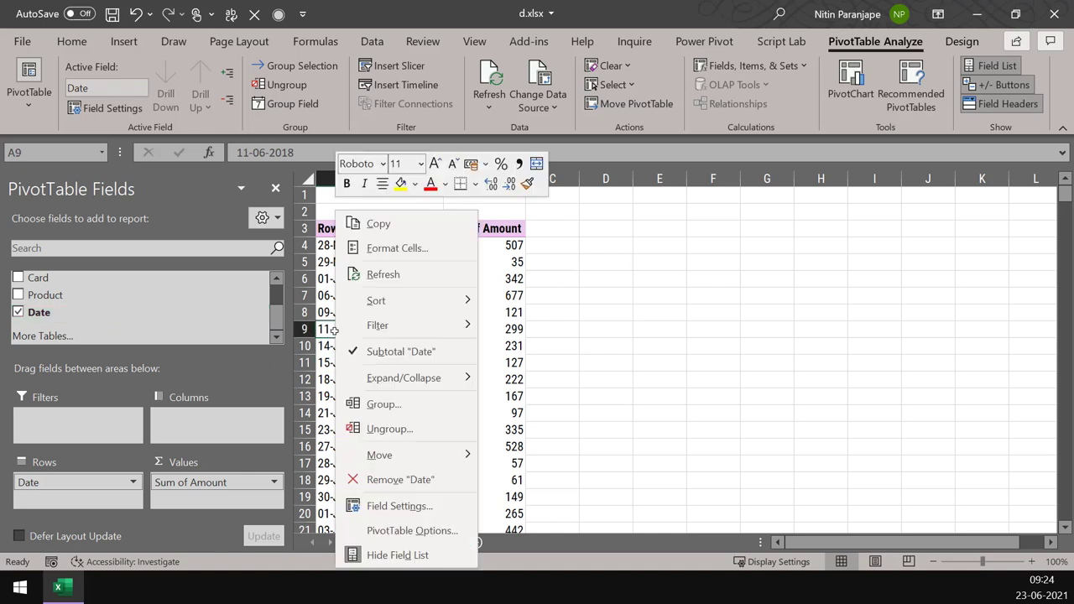
left_click(380, 406)
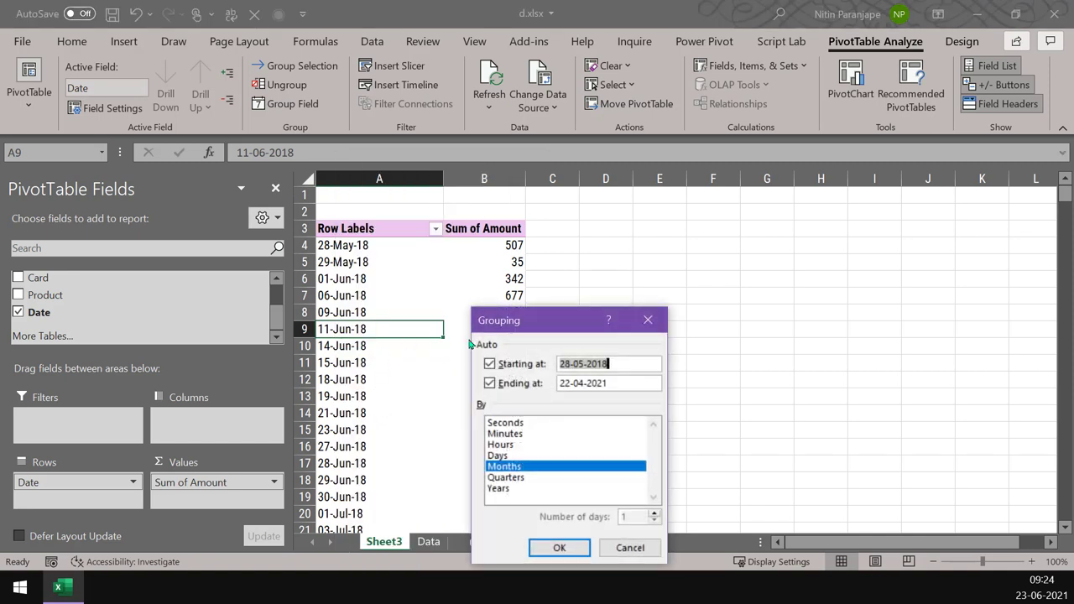
left_click_drag(499, 336, 409, 229)
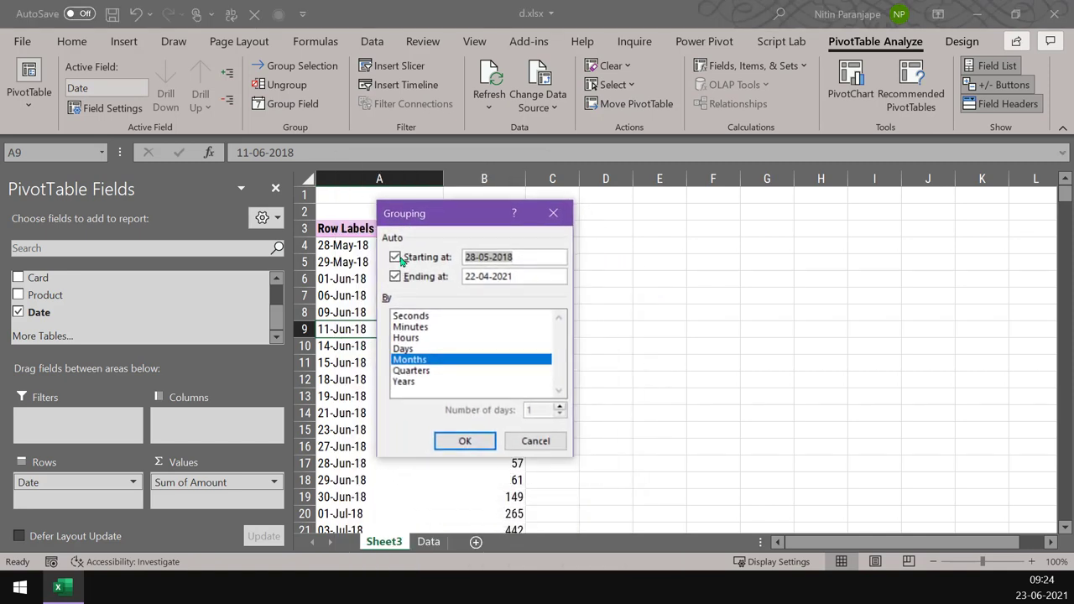
left_click(404, 381)
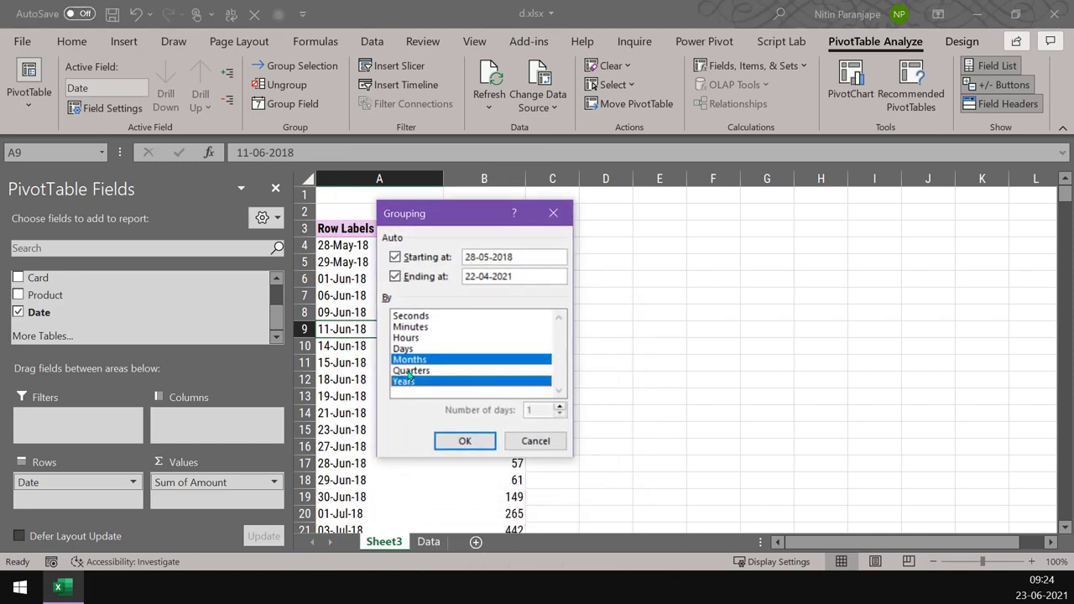
left_click(465, 441)
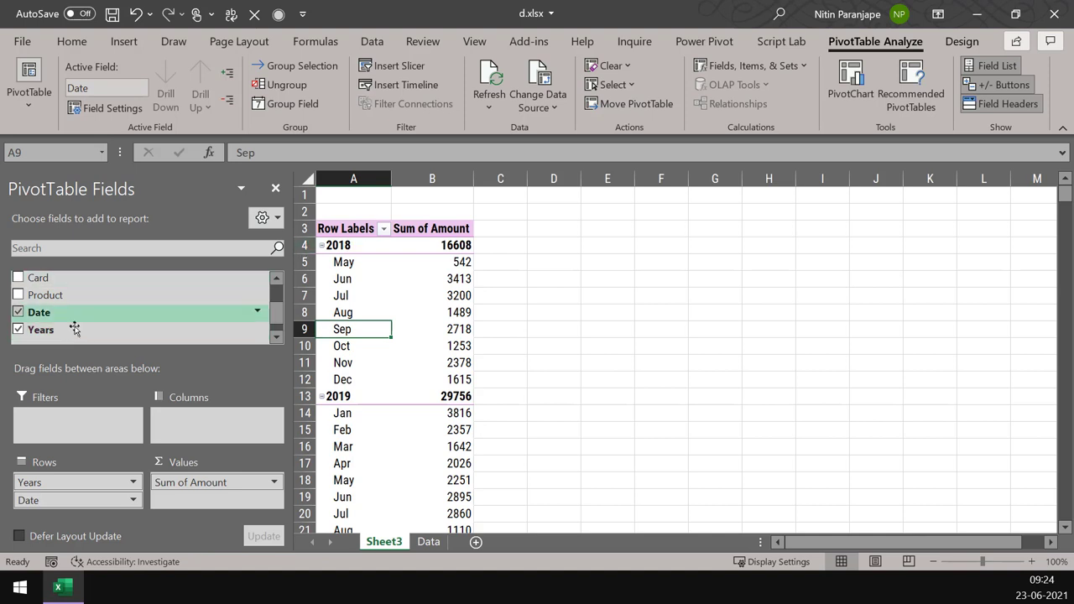
left_click(17, 330)
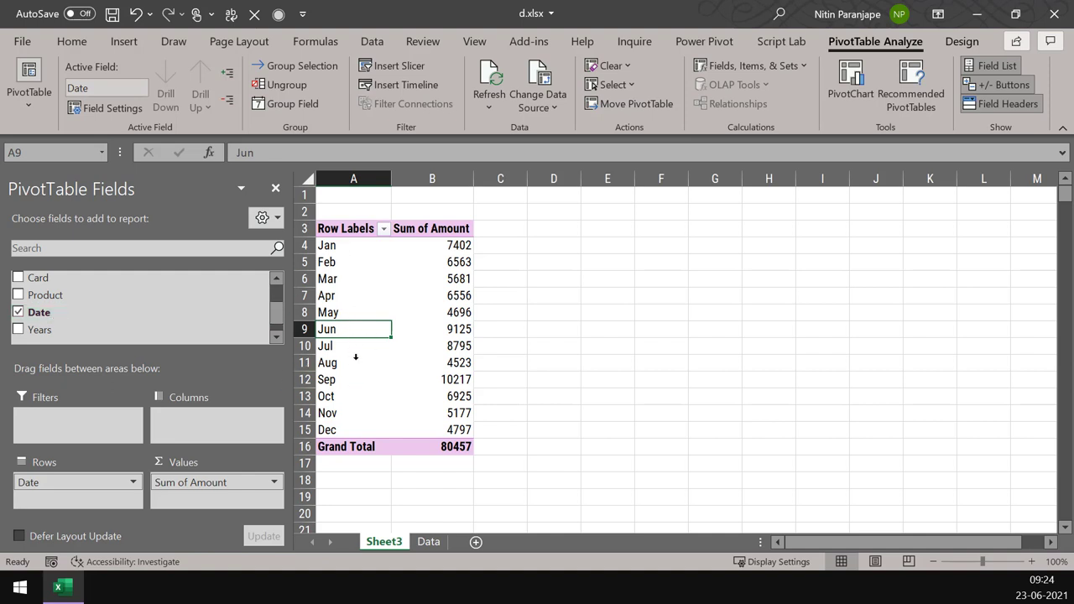
- Move Years to the Filters area and filter the pivot to 2020
left_click_drag(40, 332, 117, 422)
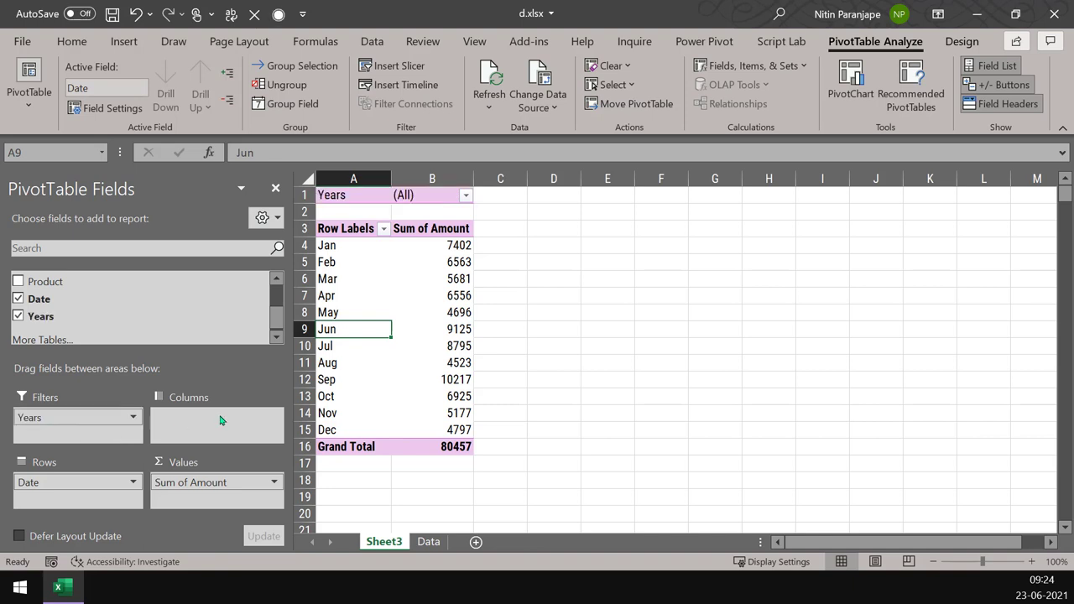
left_click(465, 197)
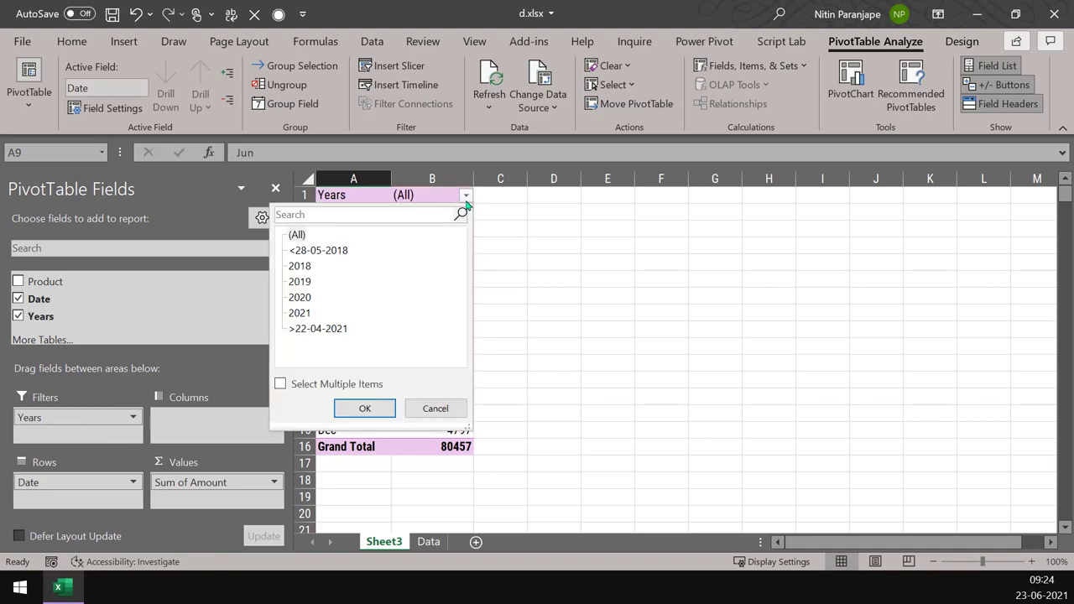
left_click(304, 299)
left_click(351, 406)
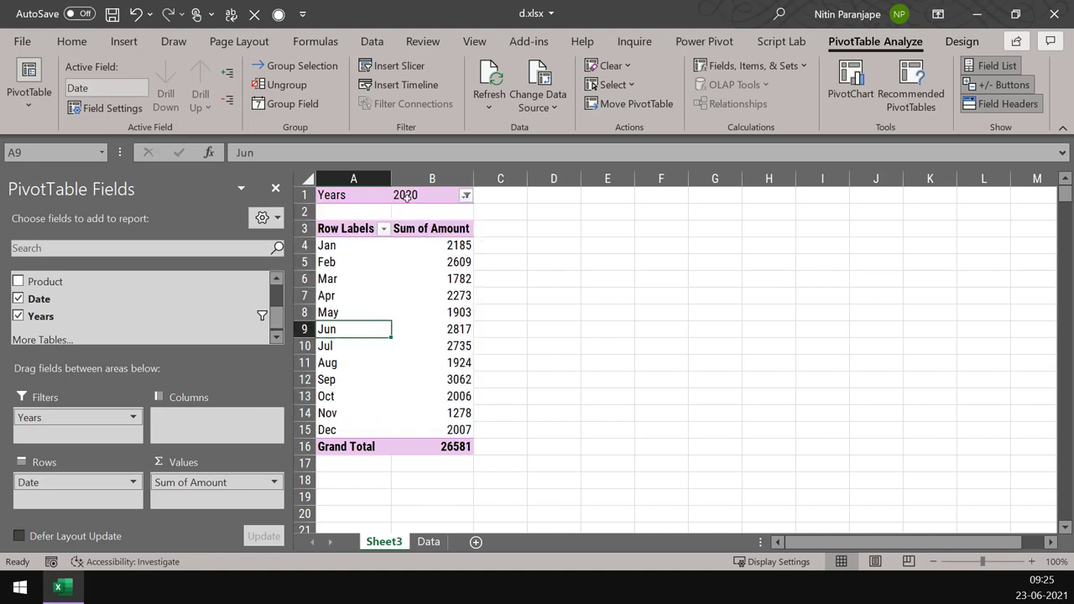
left_click(464, 384)
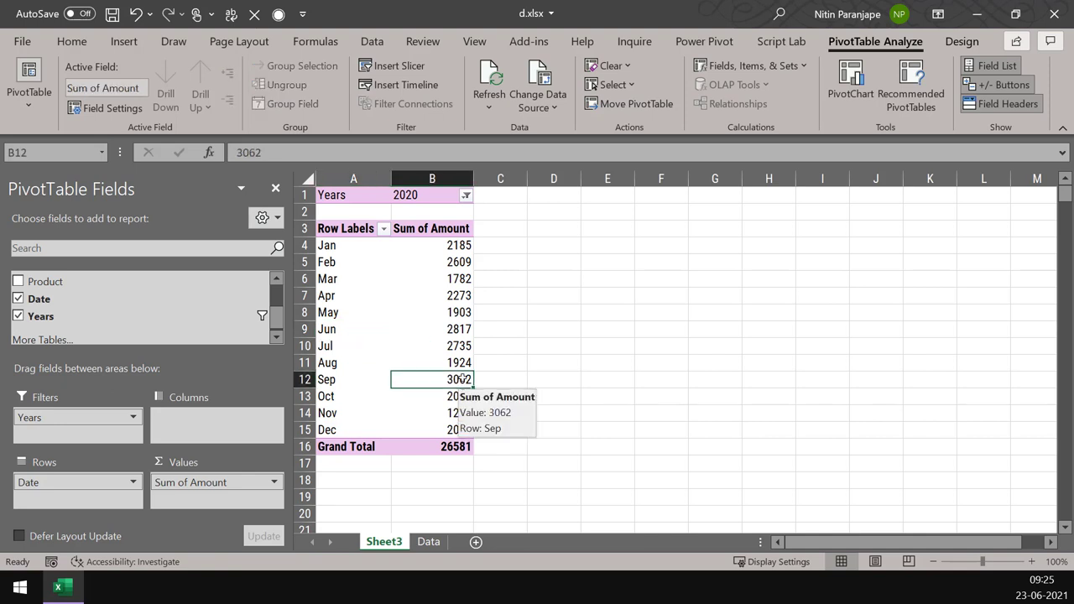
mouse_move(434, 418)
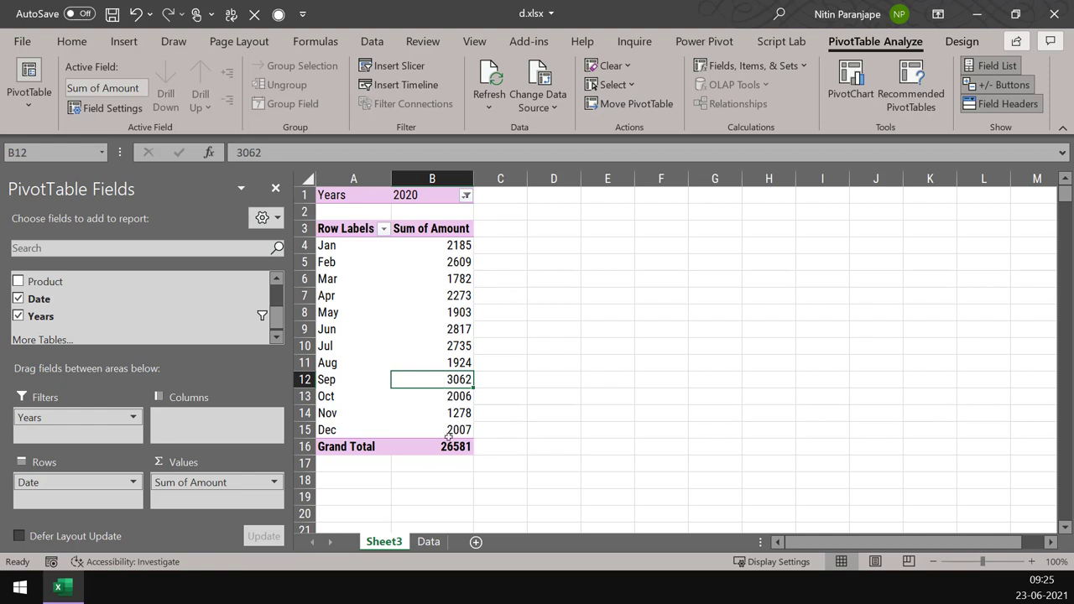
key("ctrl+F1")
scroll(752, 423, "up", 5)
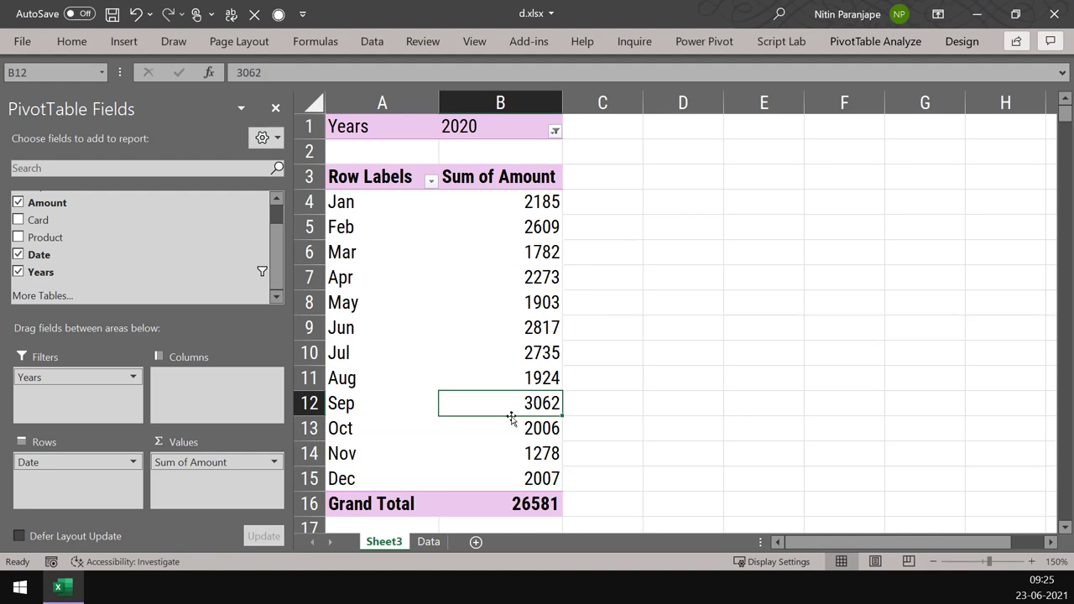
mouse_move(497, 329)
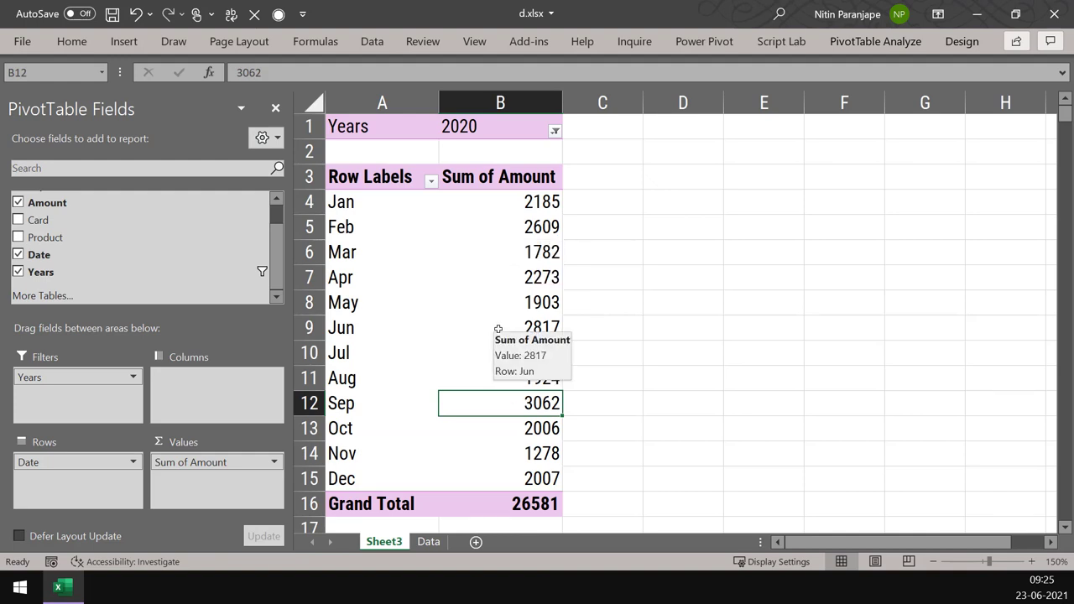
right_click(497, 329)
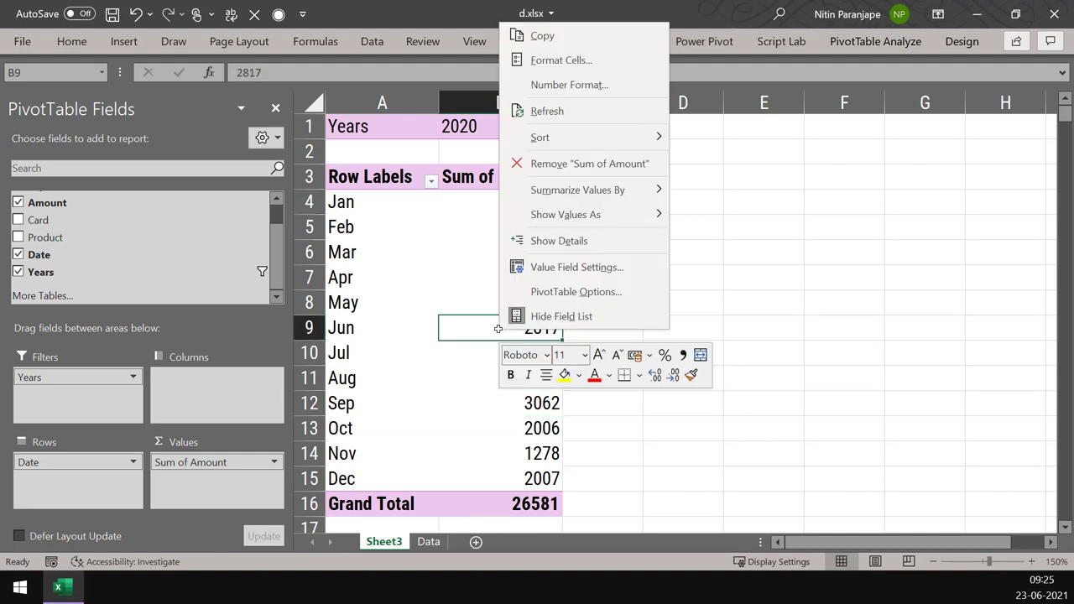
mouse_move(561, 186)
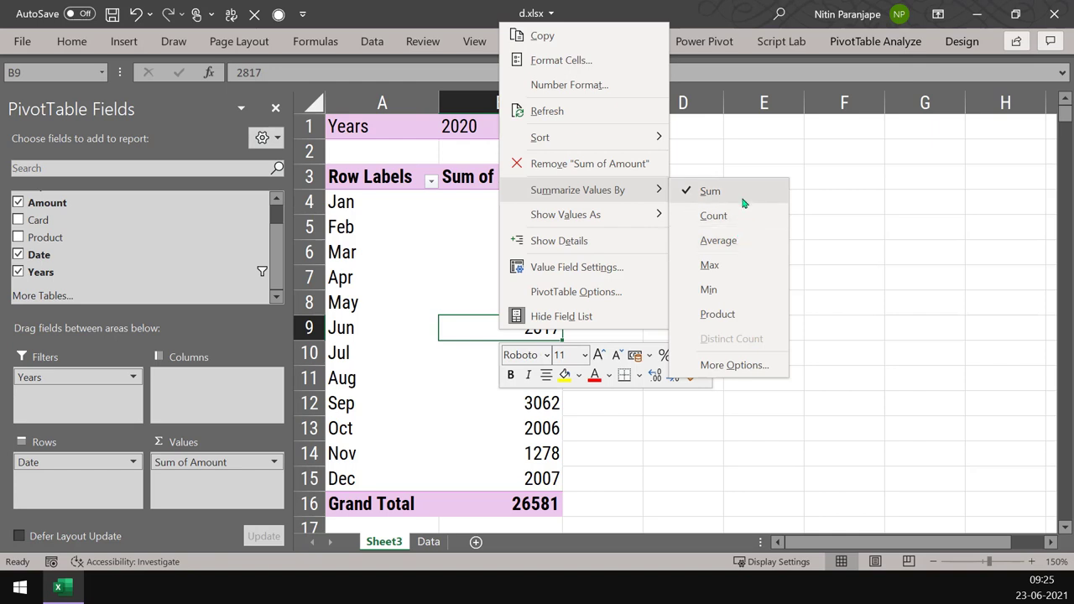
left_click(428, 309)
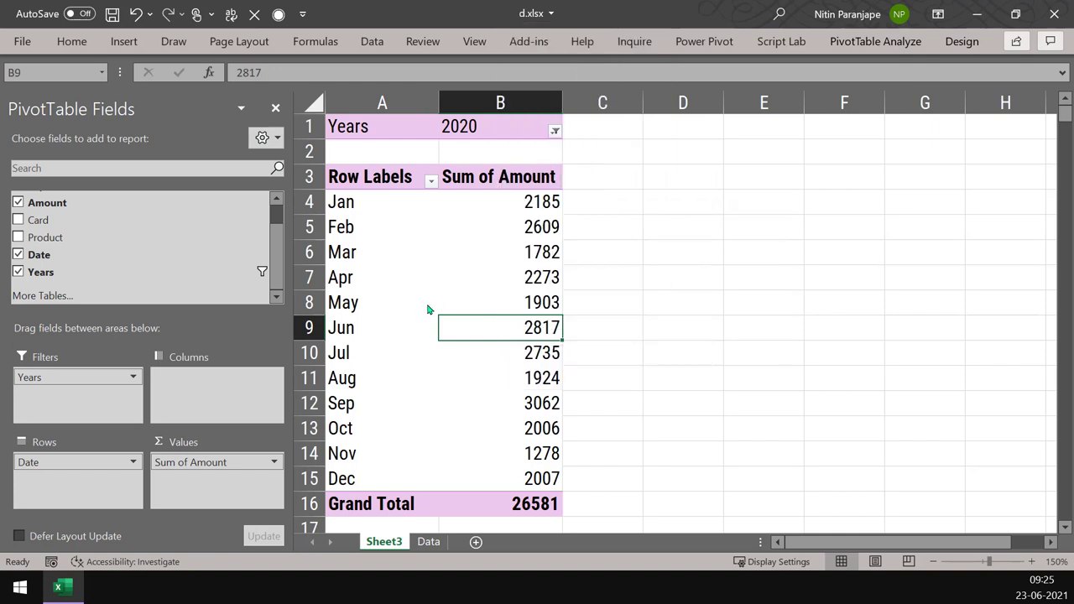
left_click(531, 301)
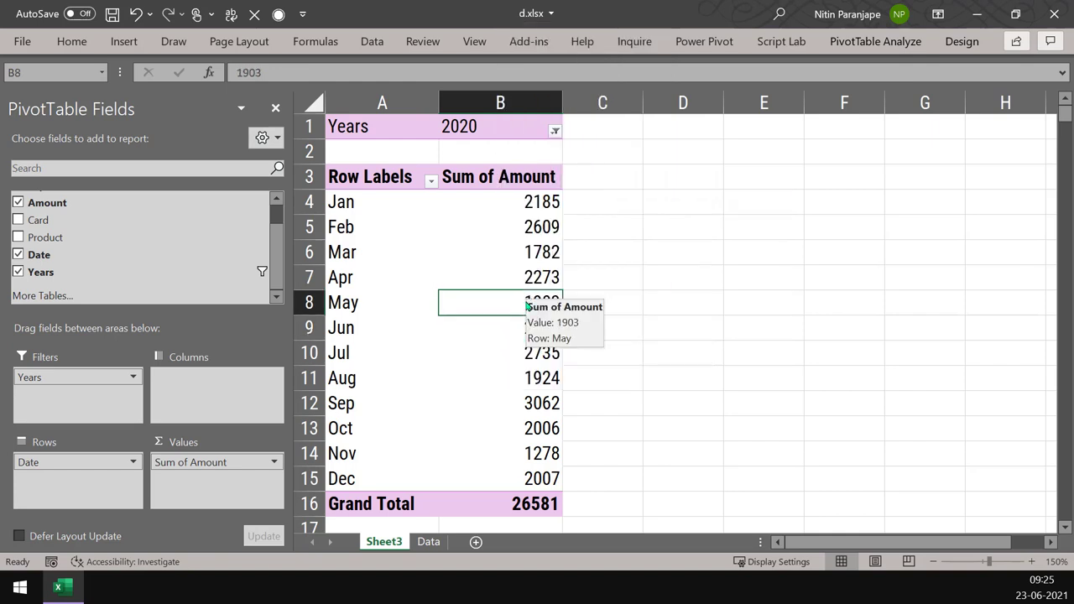
right_click(451, 299)
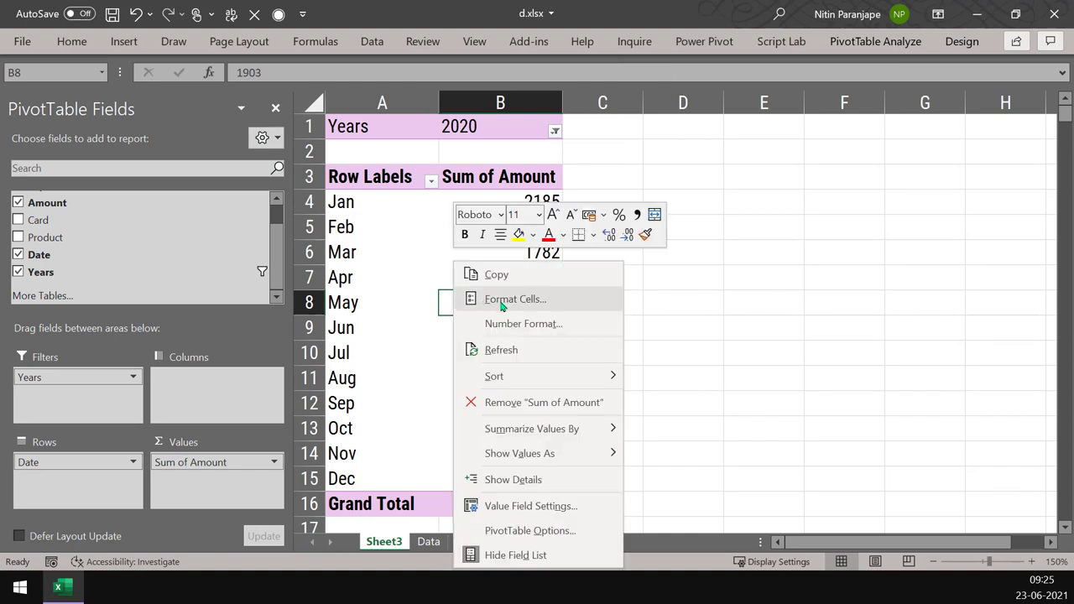
mouse_move(564, 456)
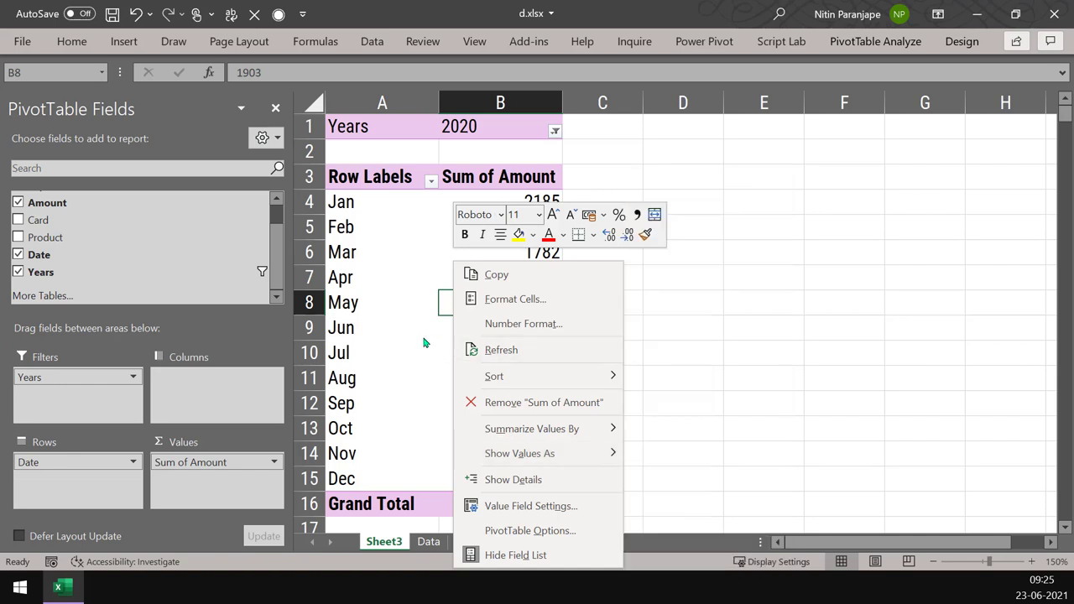
key("Escape")
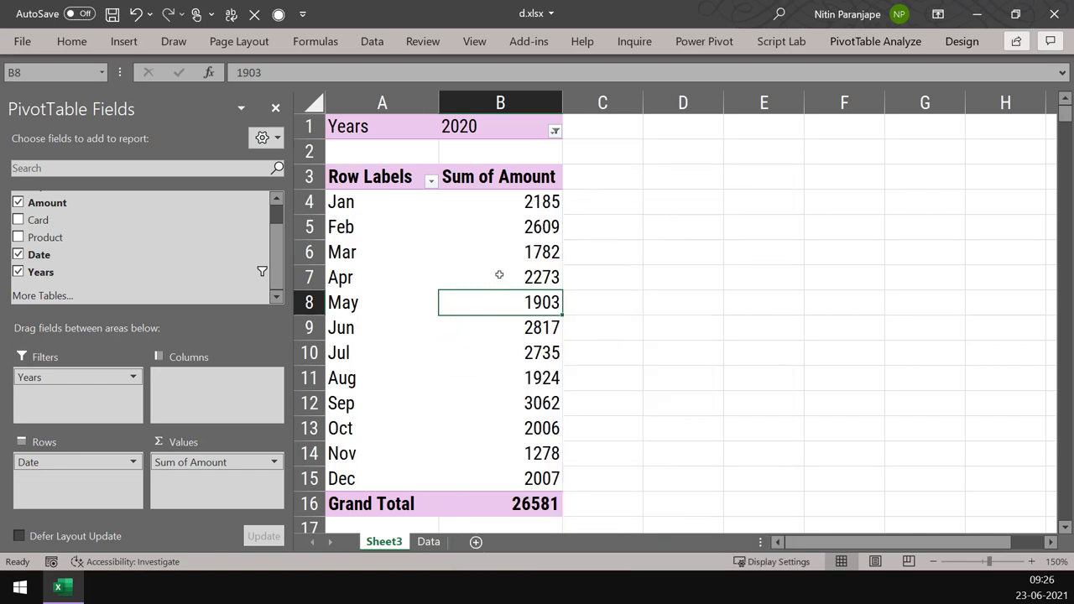
- Add Amount to Values again and show Sum of Amount2 as % of Grand Total
mouse_move(520, 209)
mouse_move(525, 397)
left_click_drag(70, 209, 249, 479)
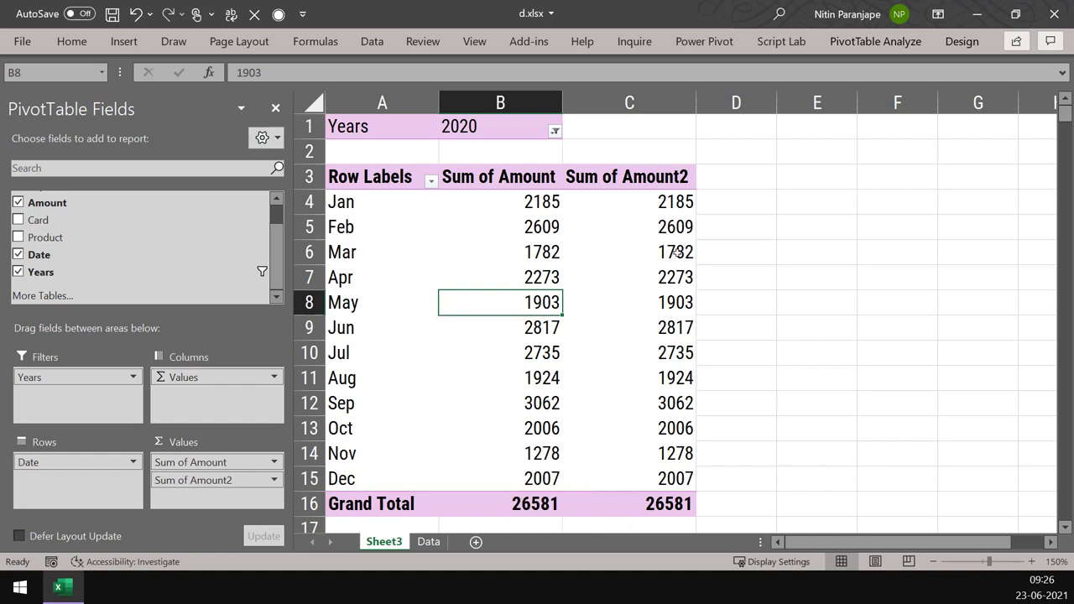
right_click(663, 354)
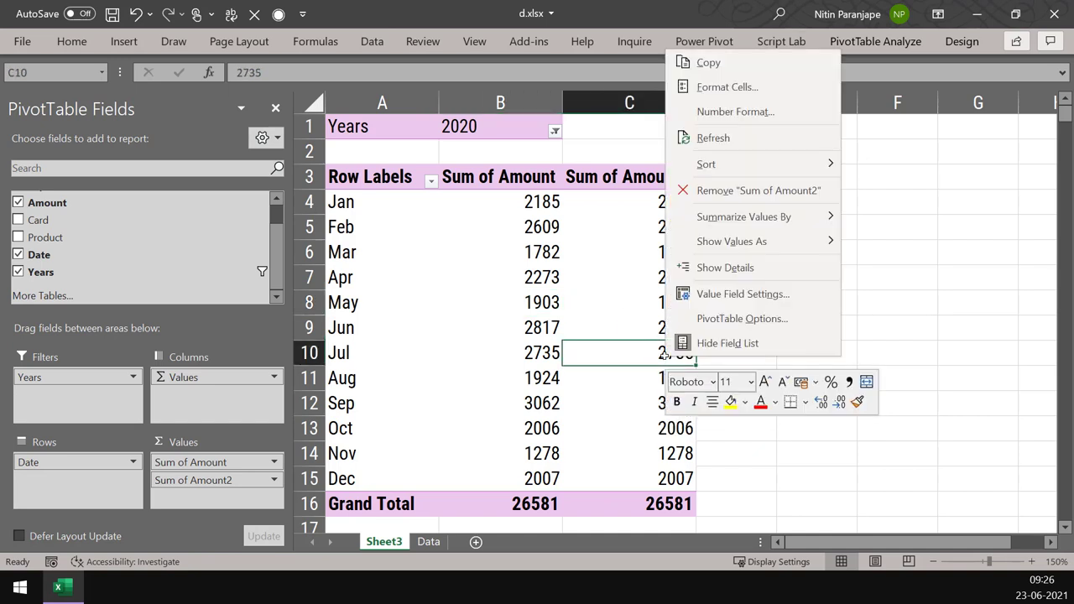
mouse_move(747, 242)
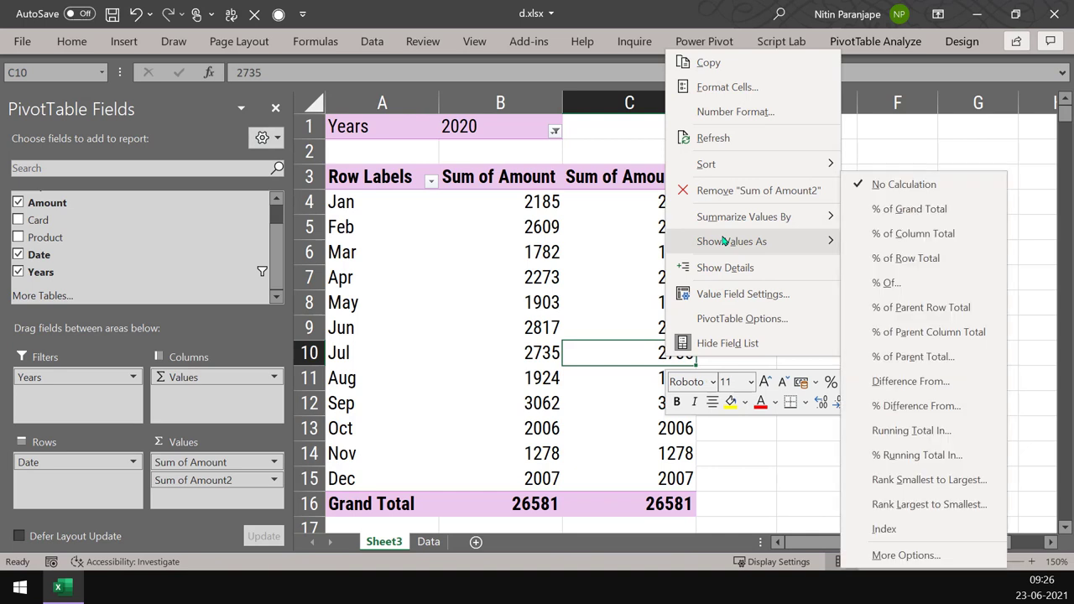
left_click(913, 213)
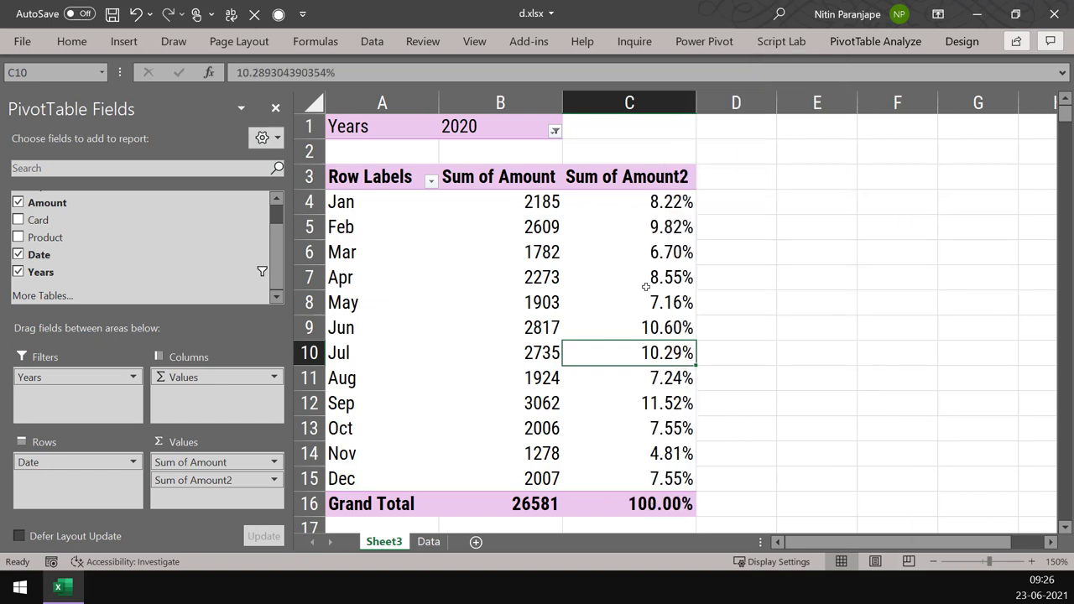
- Change Sum of Amount2 to show % of Column Total
right_click(663, 351)
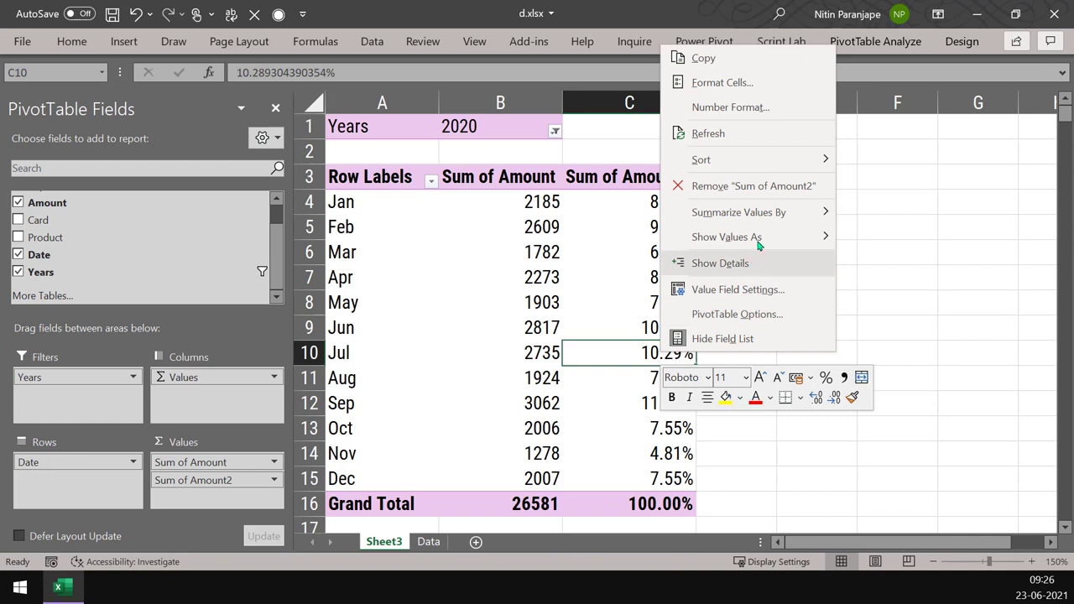
mouse_move(764, 217)
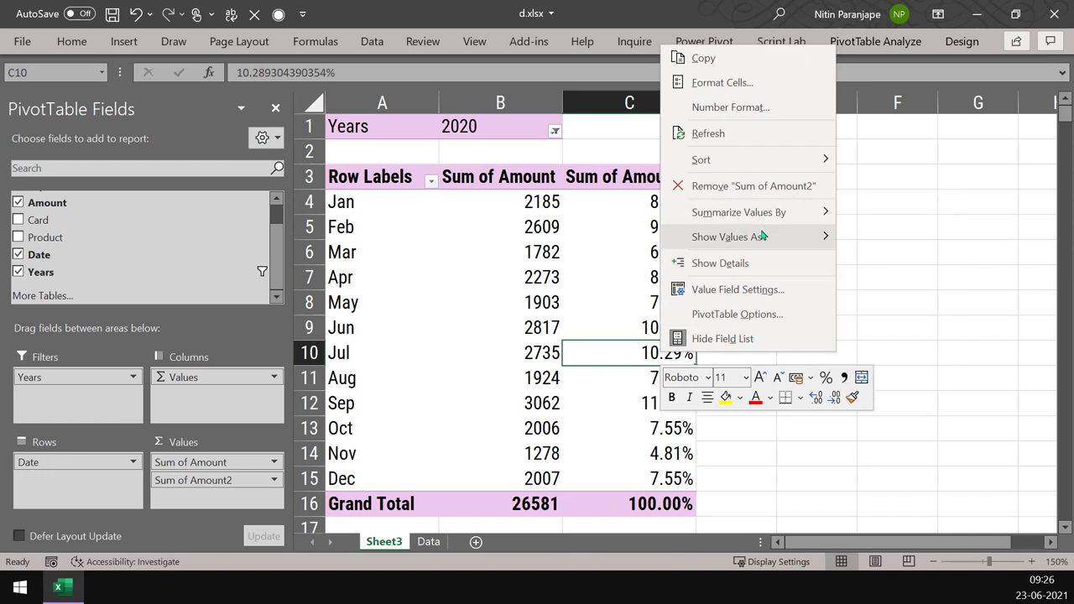
mouse_move(764, 235)
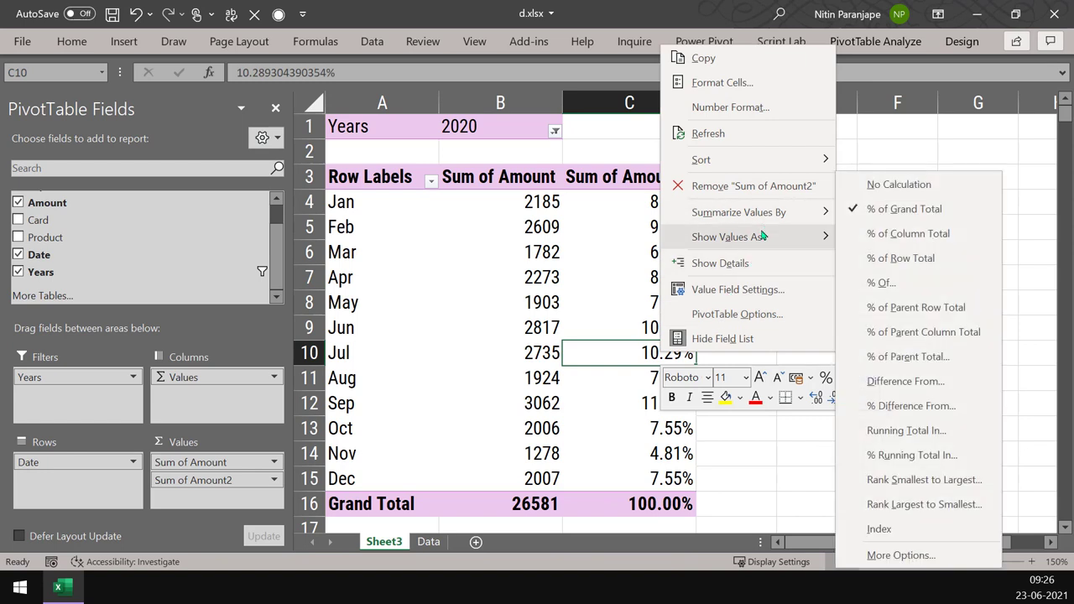
left_click(901, 243)
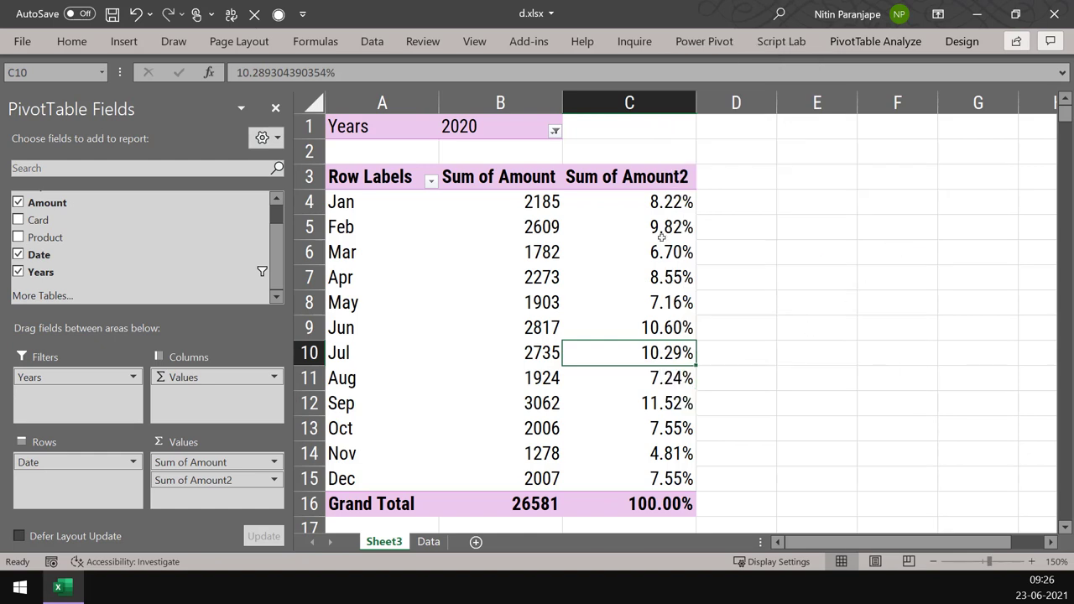
- Look over the Show Values As options for Sum of Amount2 without changing anything
right_click(662, 353)
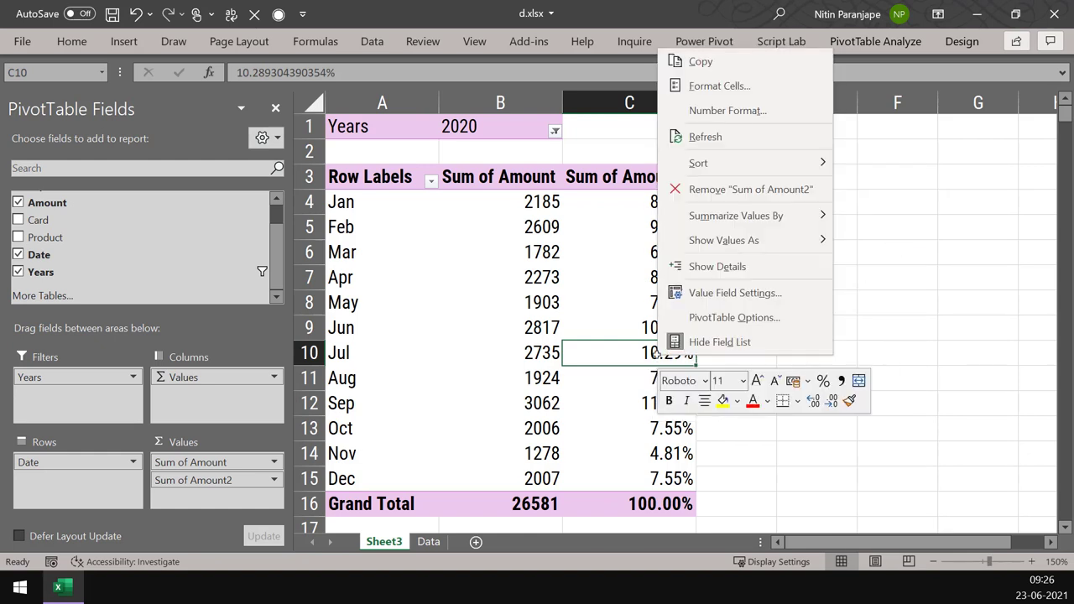
mouse_move(755, 240)
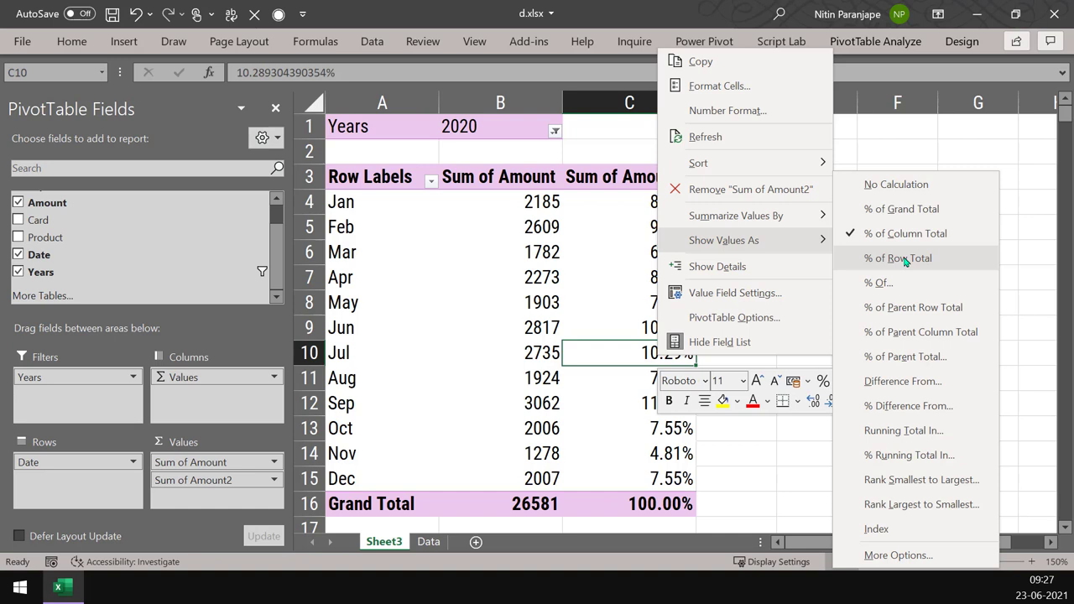
key("Escape")
key("Escape")
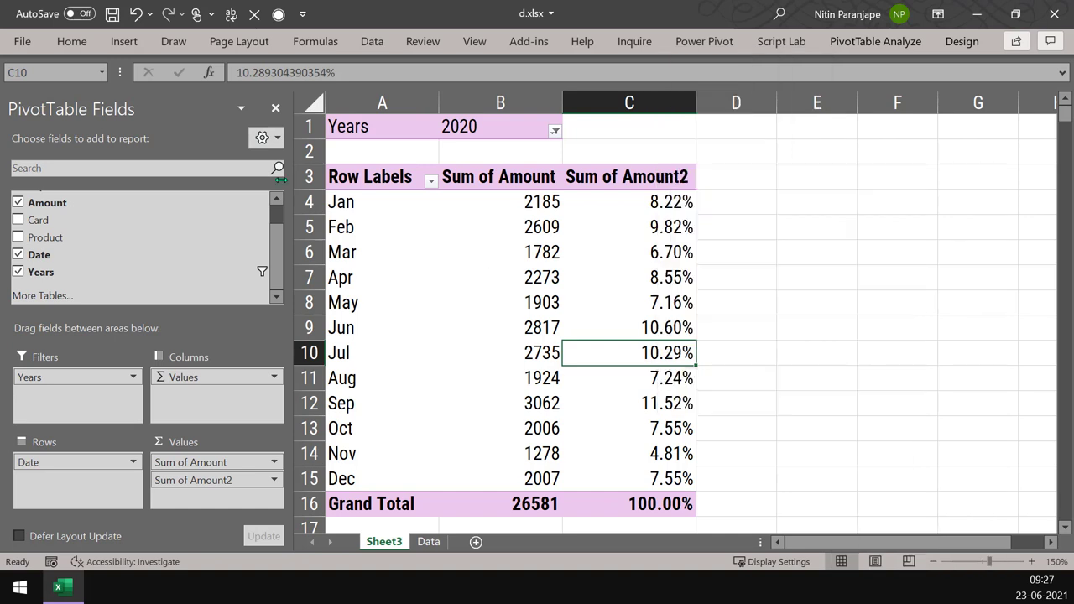
- Show Sum of Amount2 as % of Row Total, so each month reads 100.00%
left_click(346, 203)
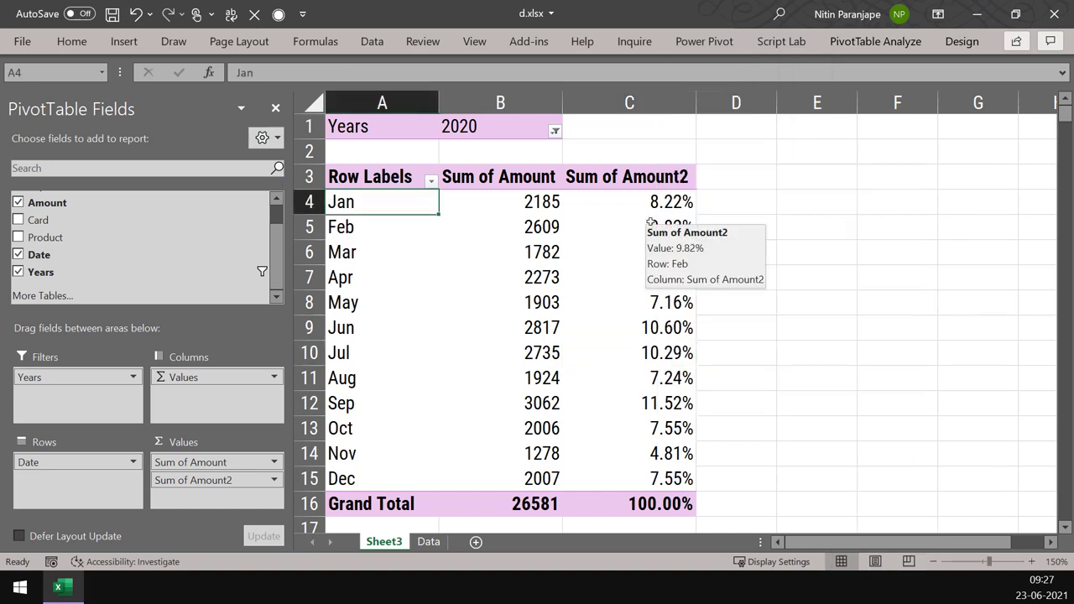
right_click(675, 210)
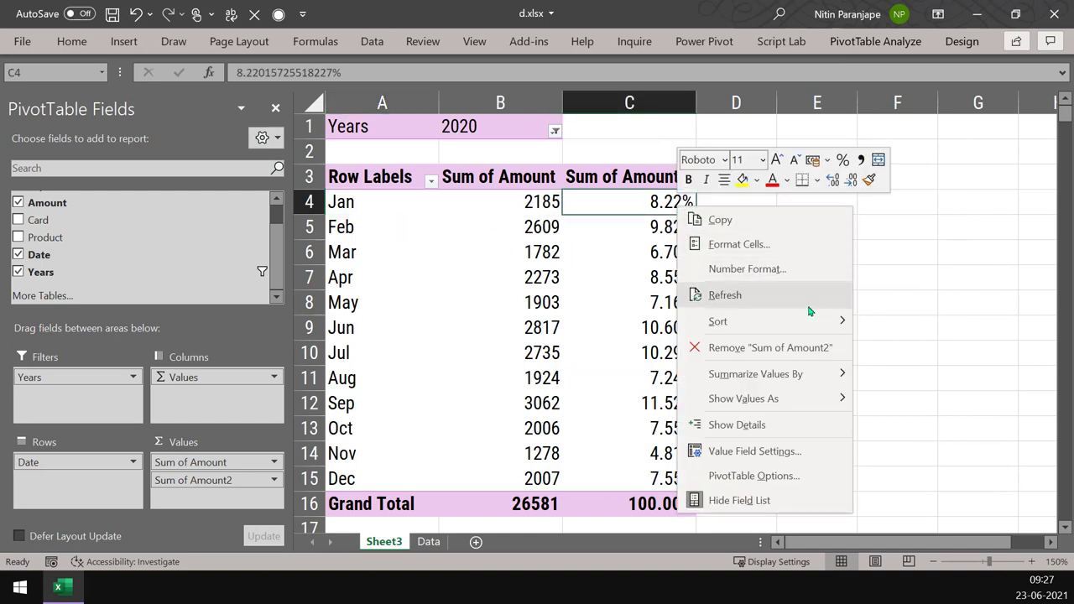
mouse_move(811, 401)
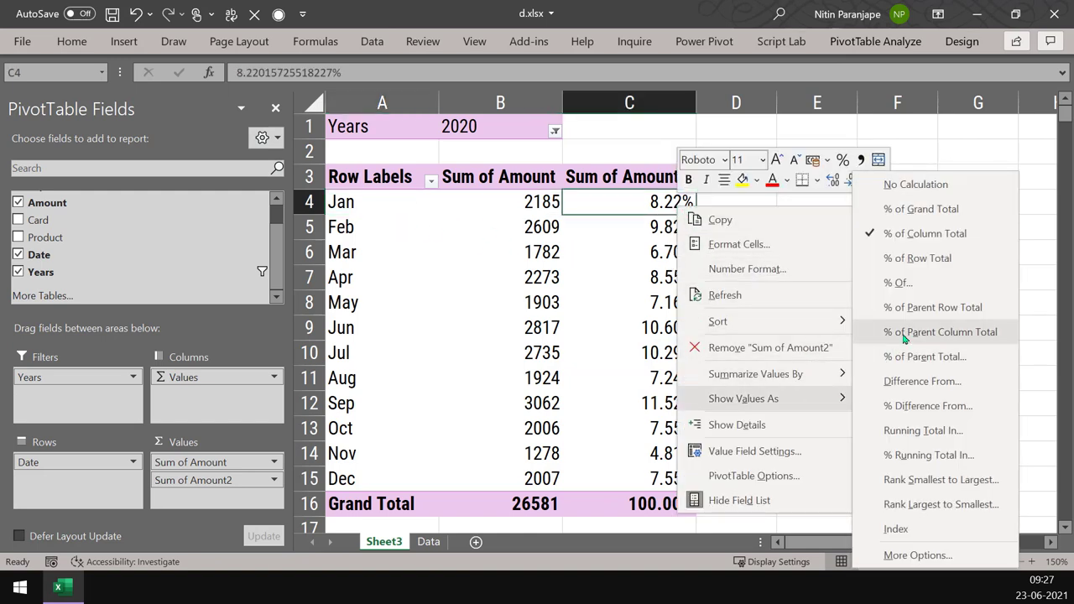
left_click(915, 261)
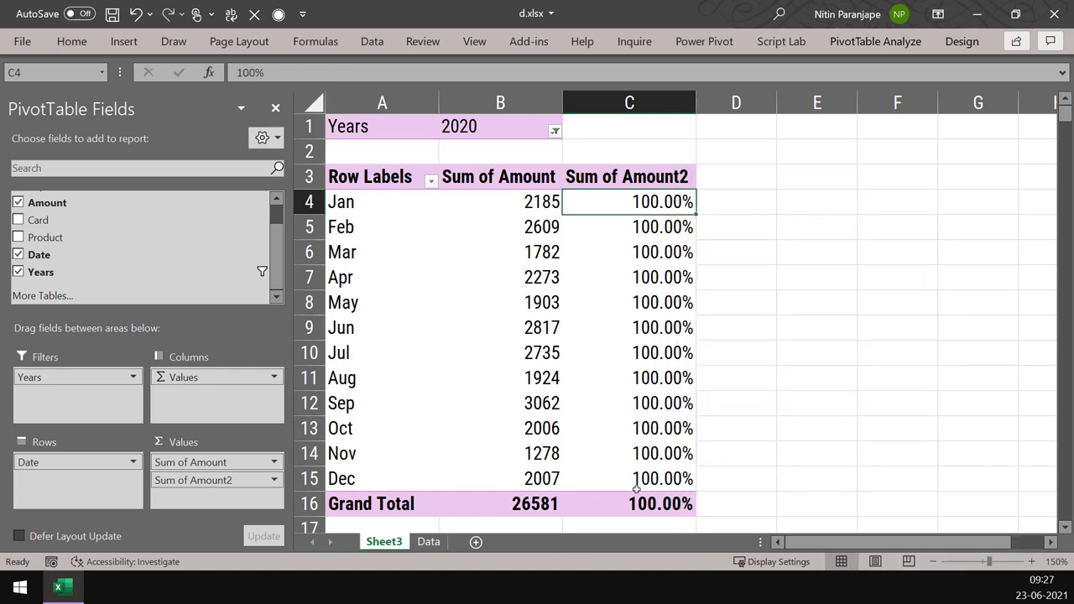
left_click(536, 332)
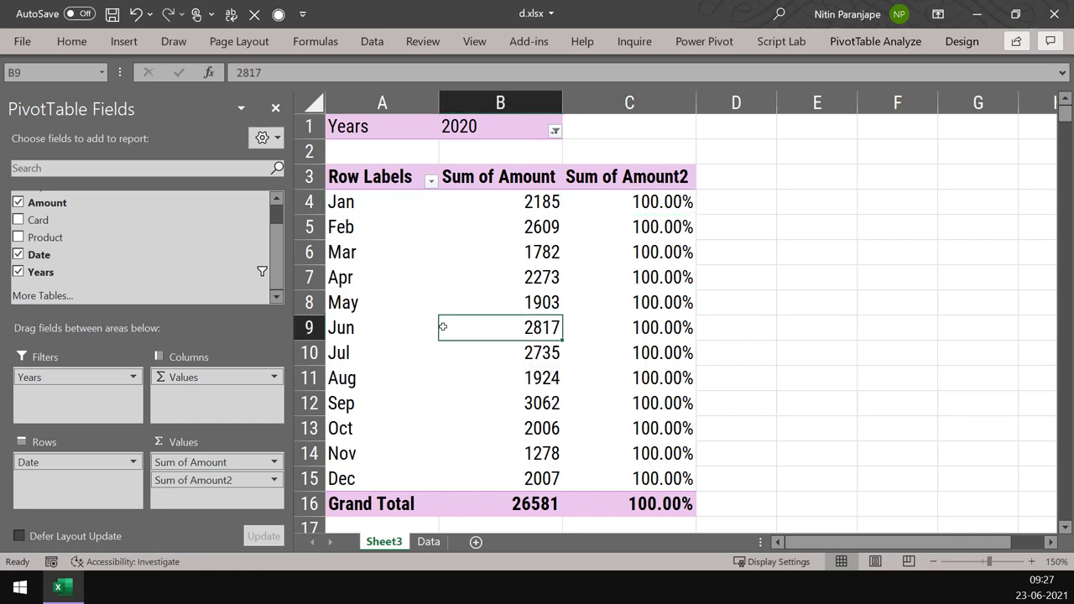
- Remove Sum of Amount from the Values area
left_click_drag(209, 458, 429, 267)
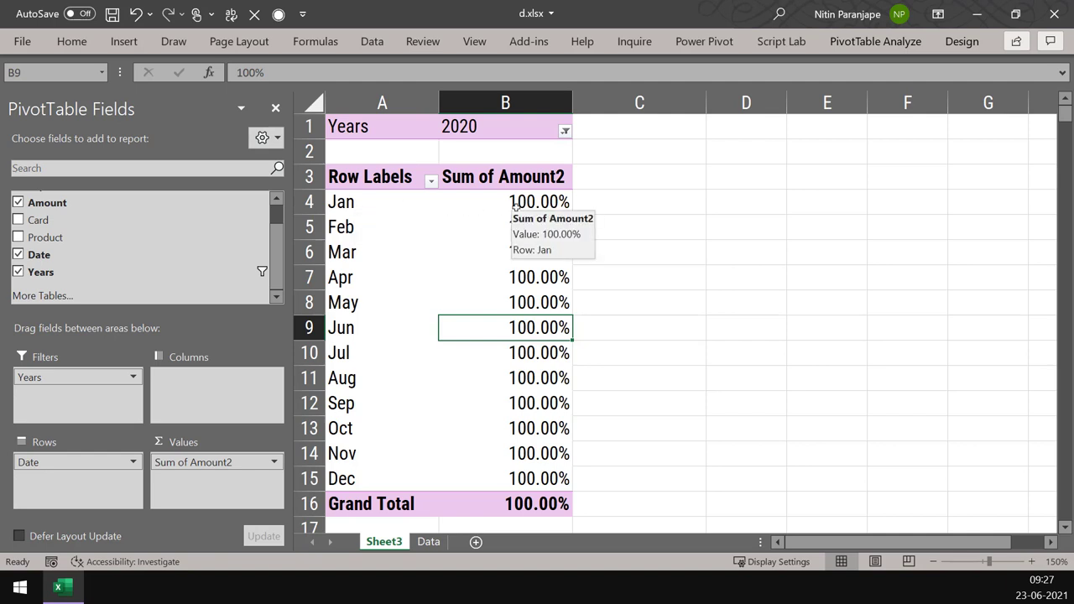
mouse_move(502, 236)
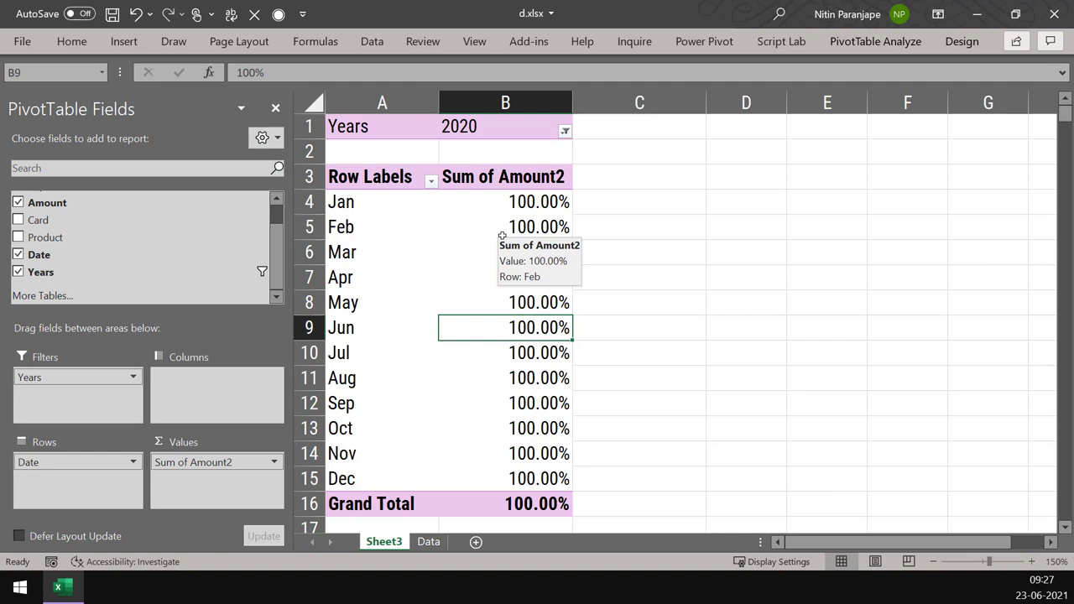
left_click(502, 236)
mouse_move(521, 245)
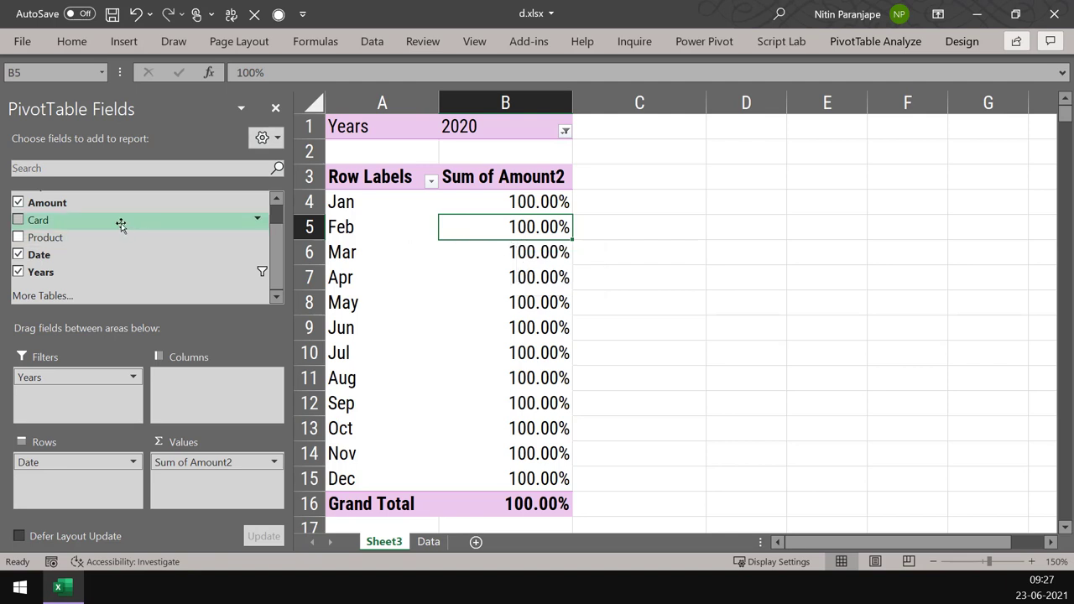
- Add Card to Columns, splitting values into Gold, Platinum and Silver
left_click_drag(120, 221, 200, 386)
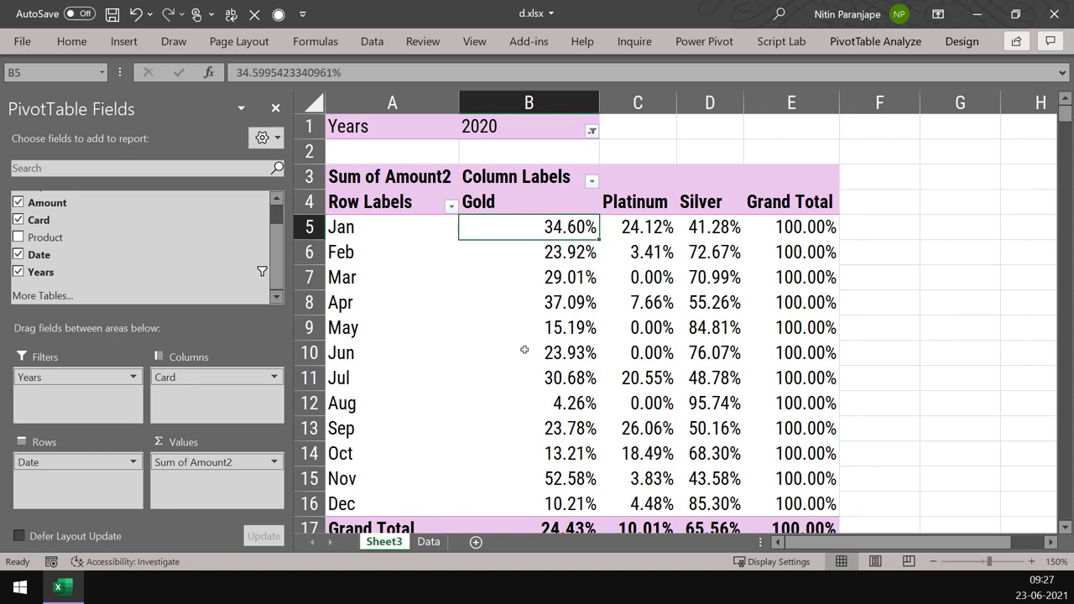
left_click(814, 232)
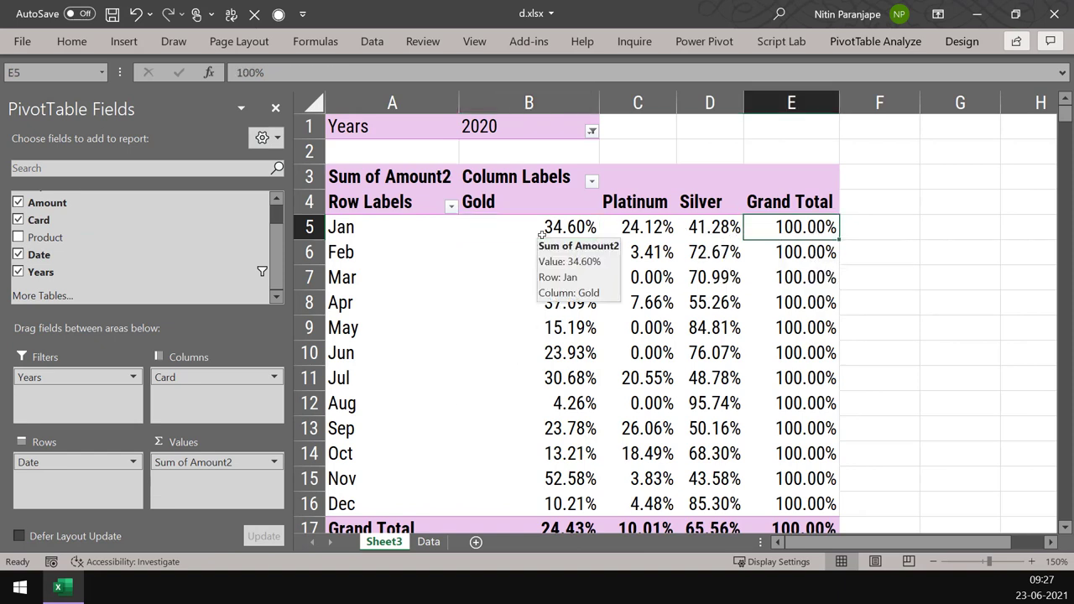
mouse_move(618, 243)
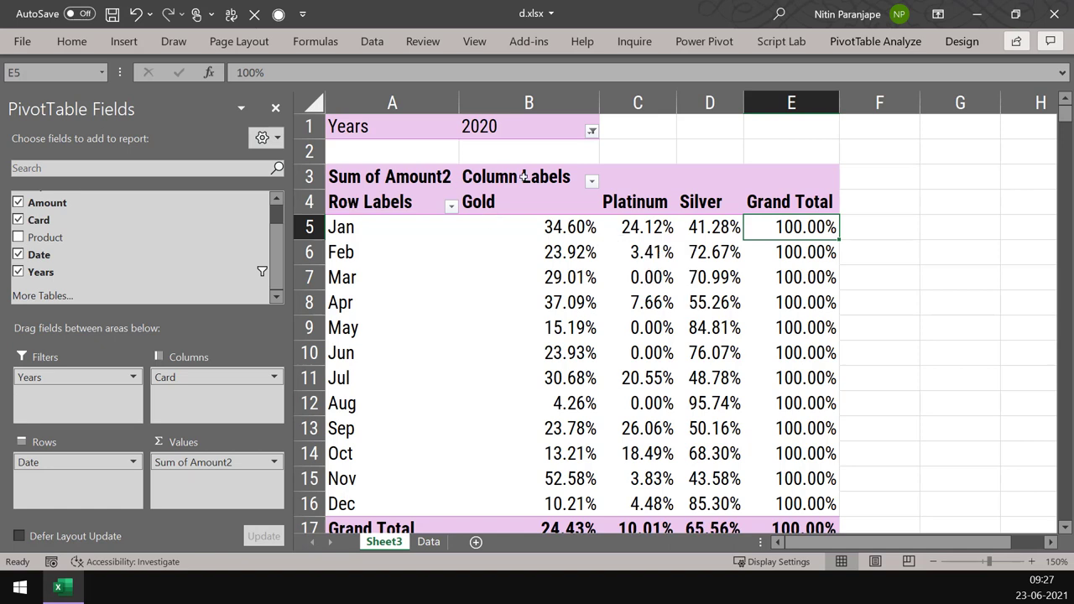
- Switch the pivot's report layout to Tabular Form and collapse the ribbon
left_click(962, 42)
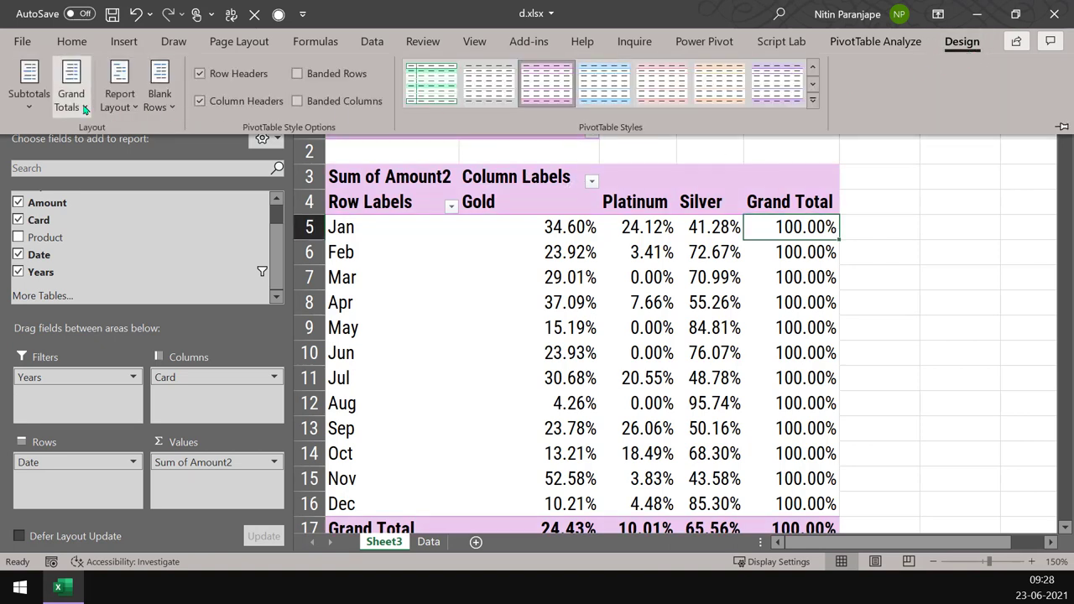
left_click(117, 98)
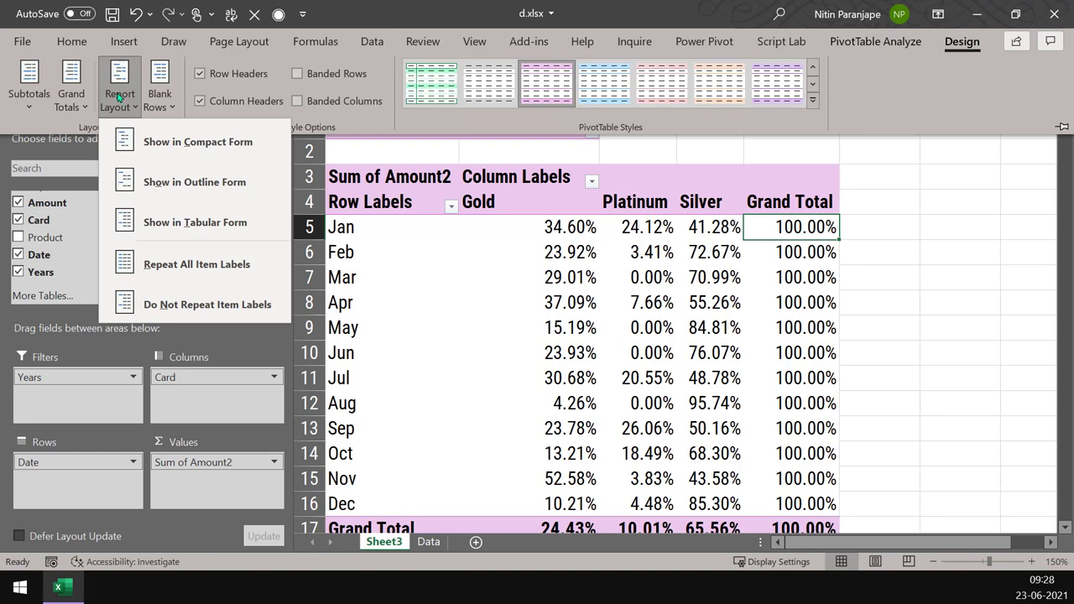
left_click(194, 223)
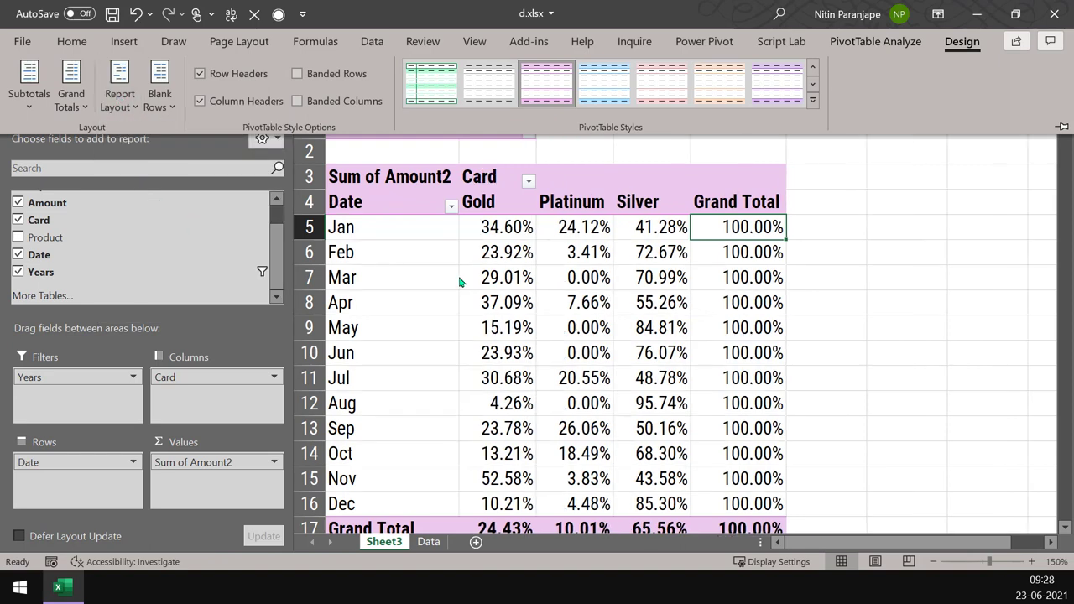
mouse_move(595, 288)
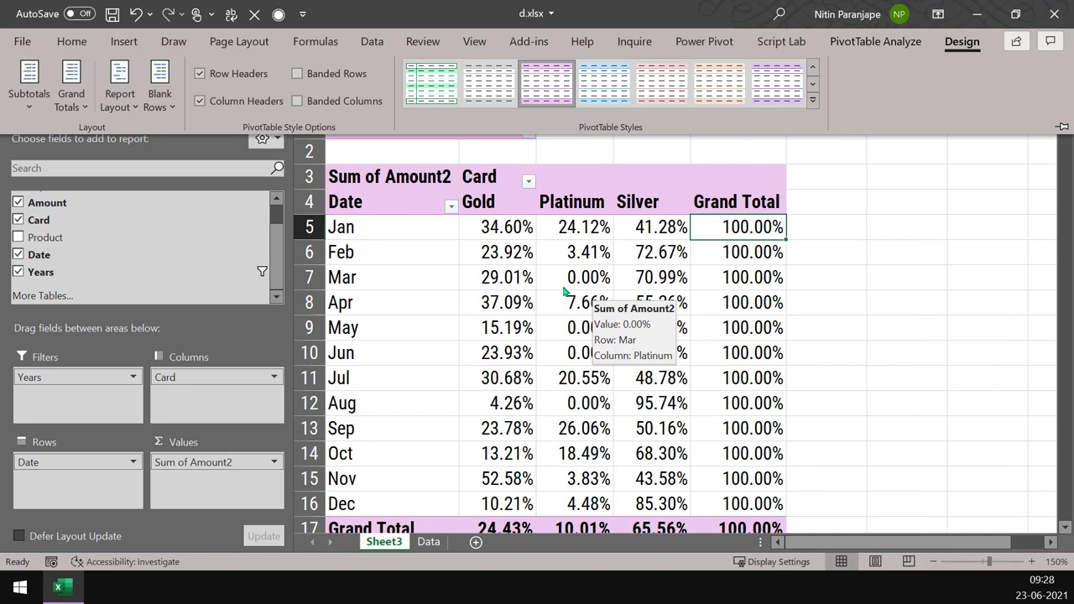
left_click(1064, 531)
left_click(1063, 530)
- Show values as % of Column Total so each card column totals 100.00%
left_click(619, 276)
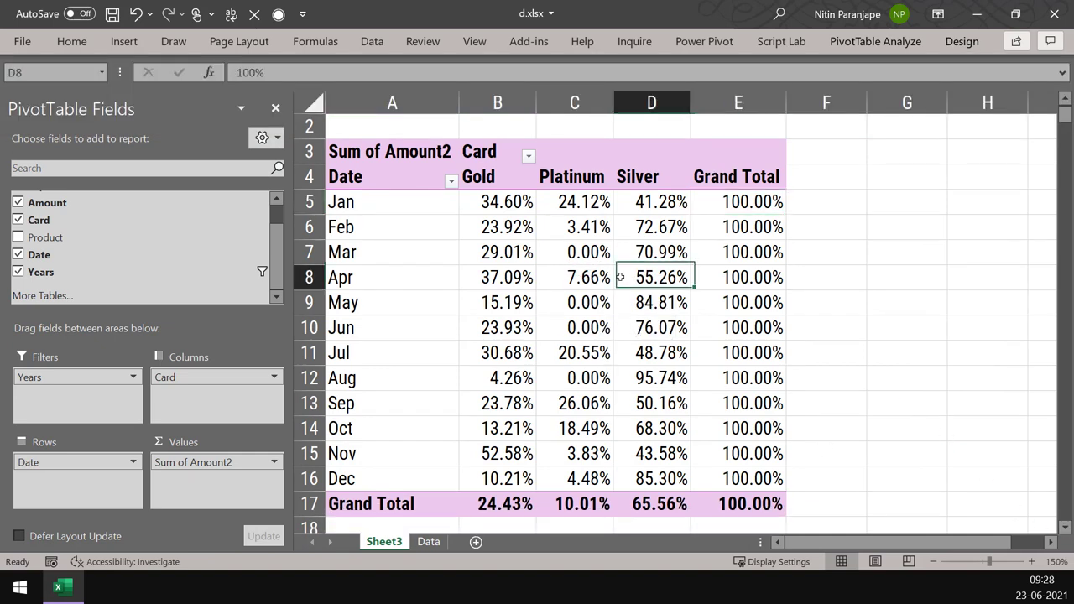
right_click(620, 277)
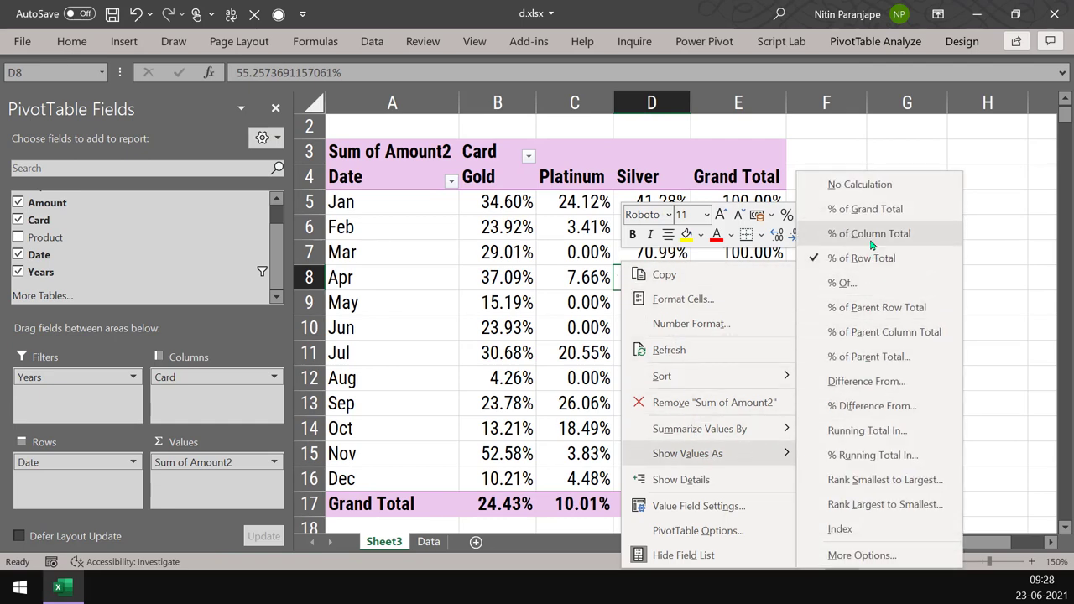
key("Escape")
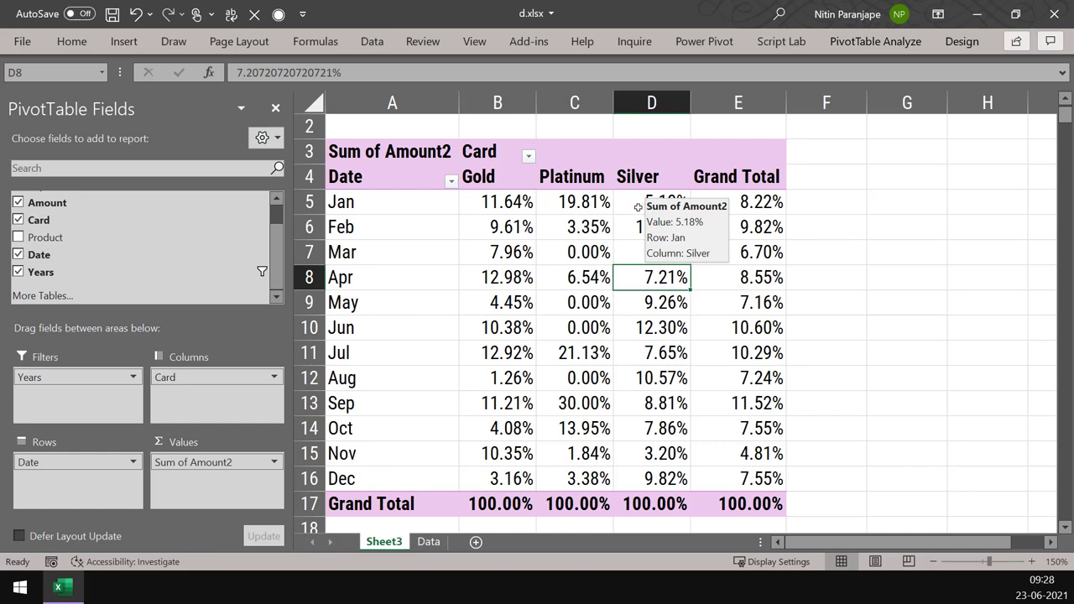
left_click(506, 506)
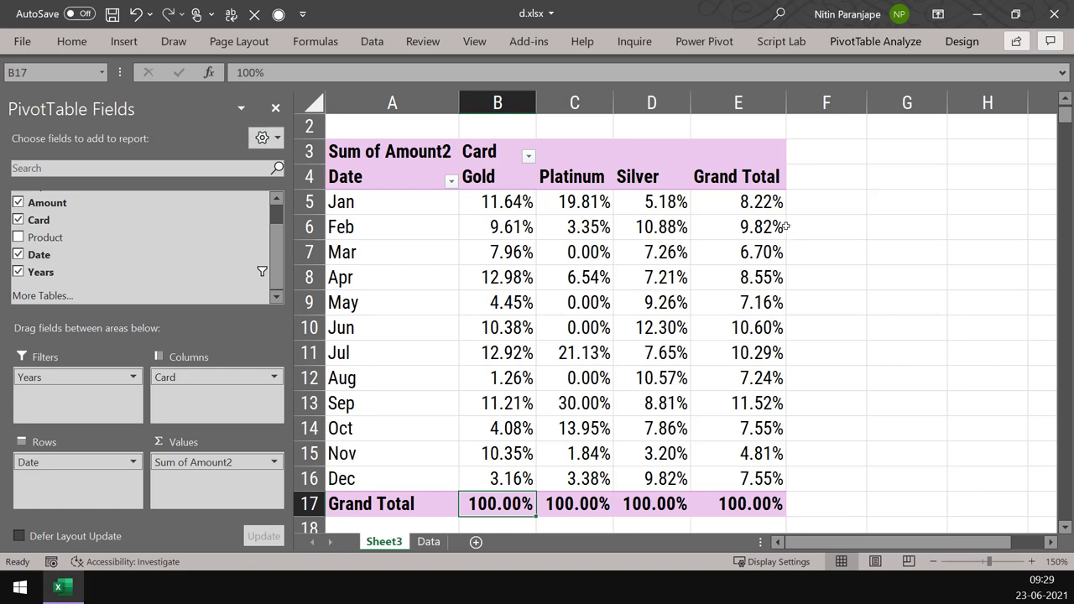
- Show Sum of Amount2 as % of Row Total so each month totals 100.00%, then check Jan Gold
right_click(594, 251)
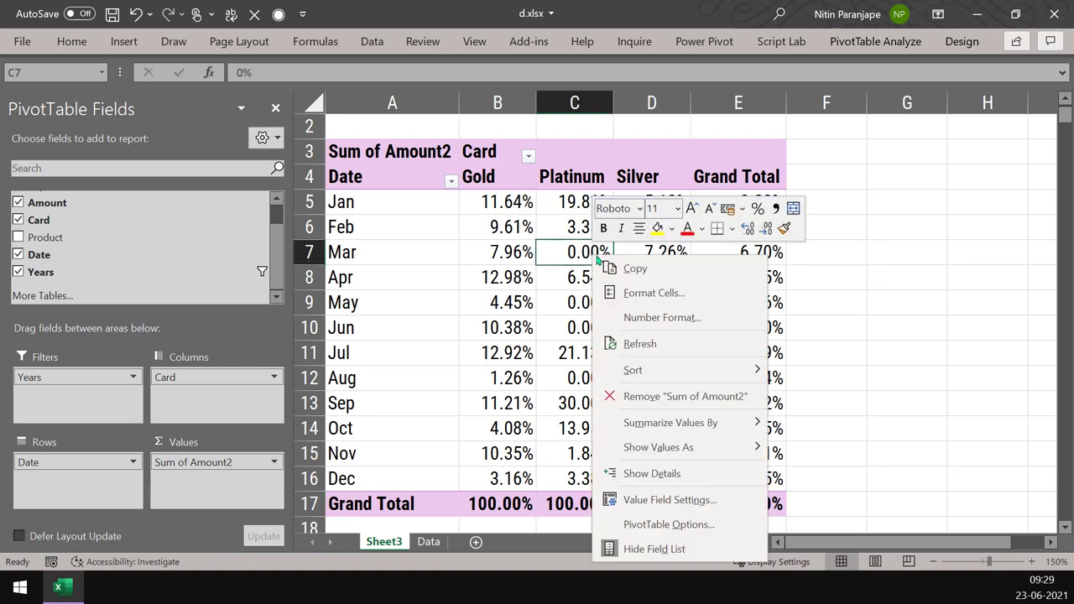
mouse_move(717, 448)
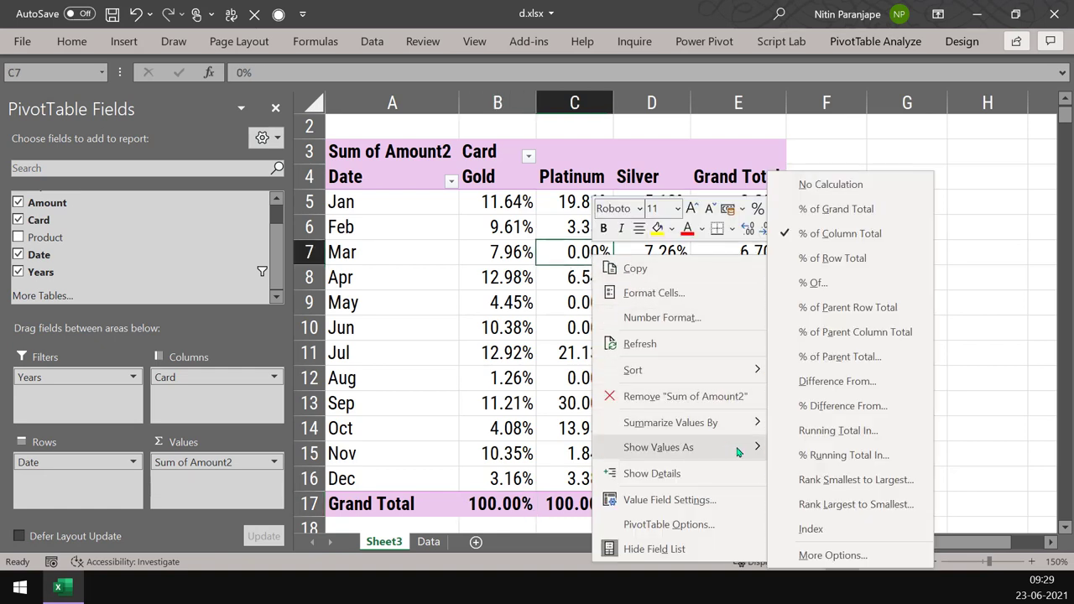
left_click(836, 260)
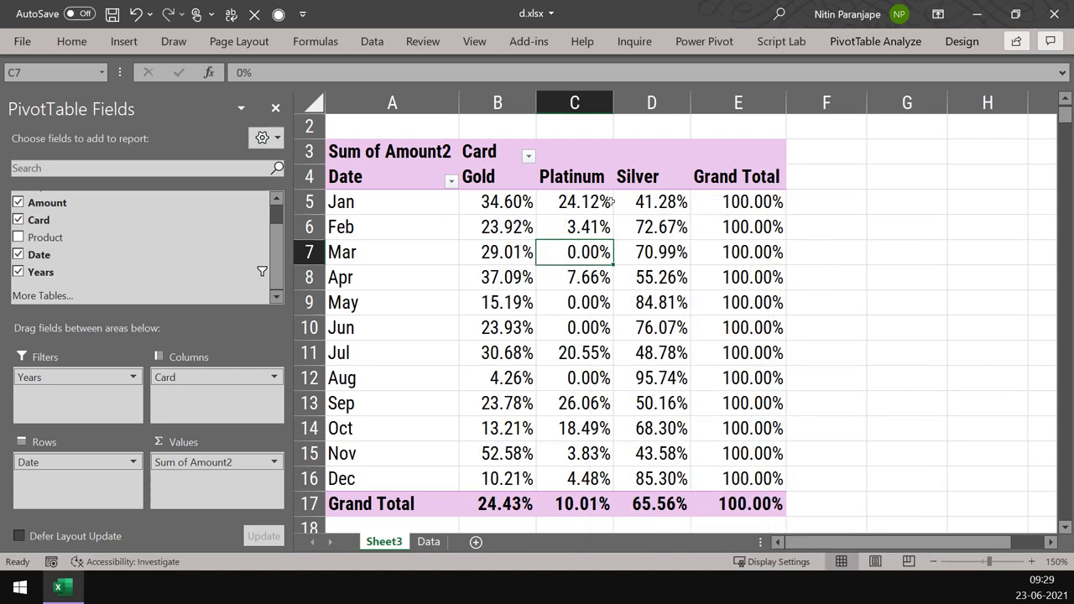
mouse_move(759, 205)
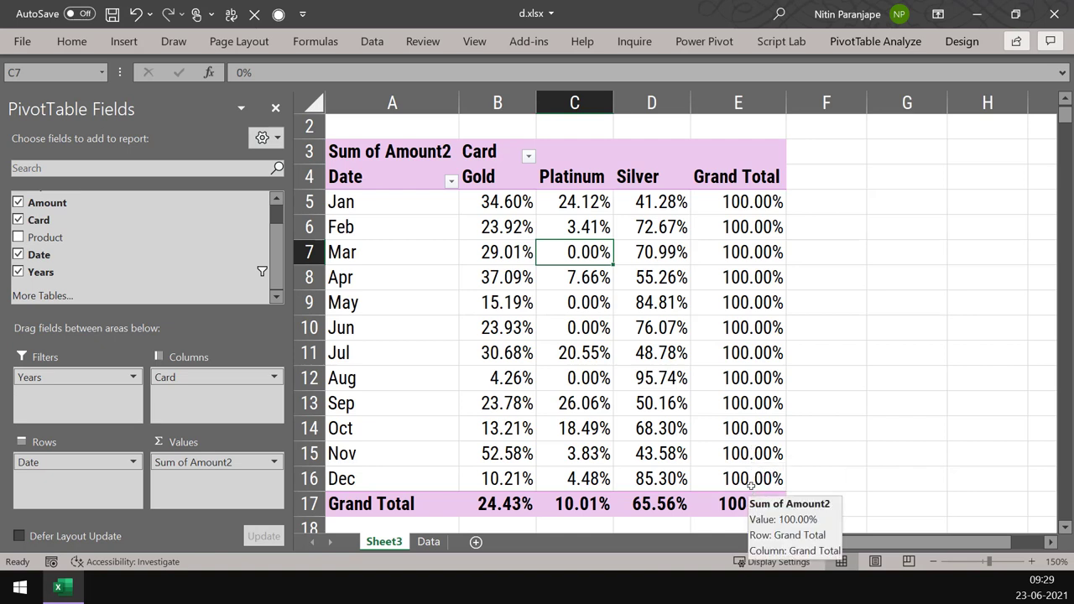
mouse_move(610, 279)
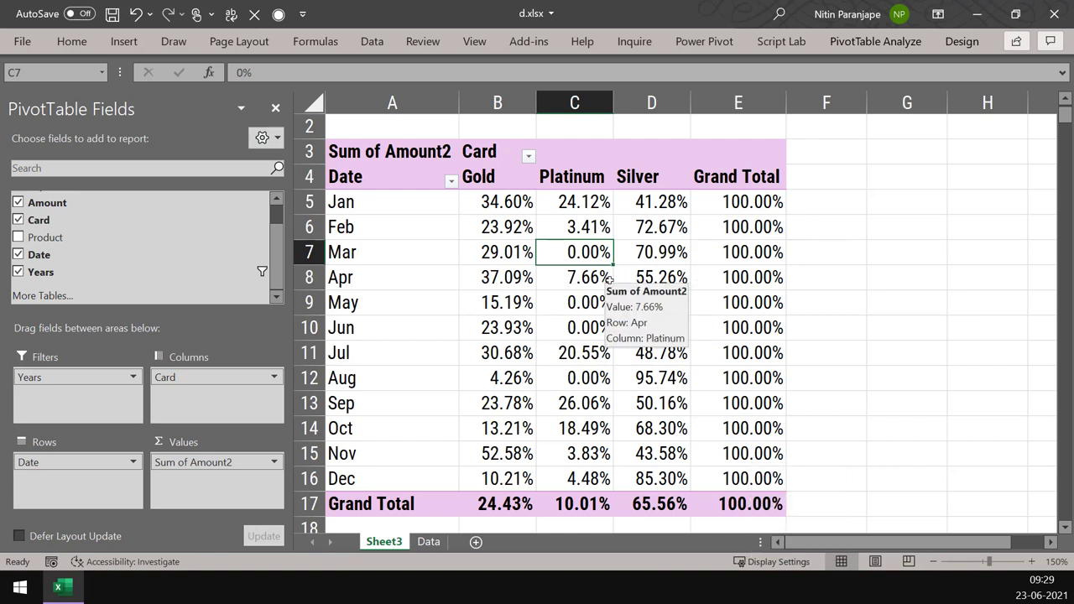
left_click(517, 200)
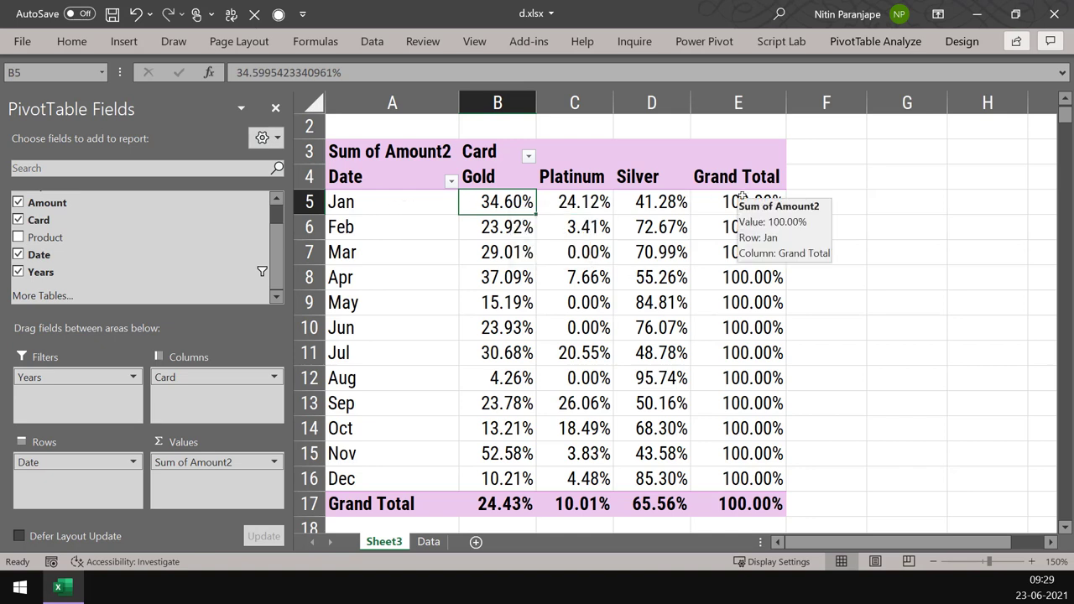
mouse_move(502, 202)
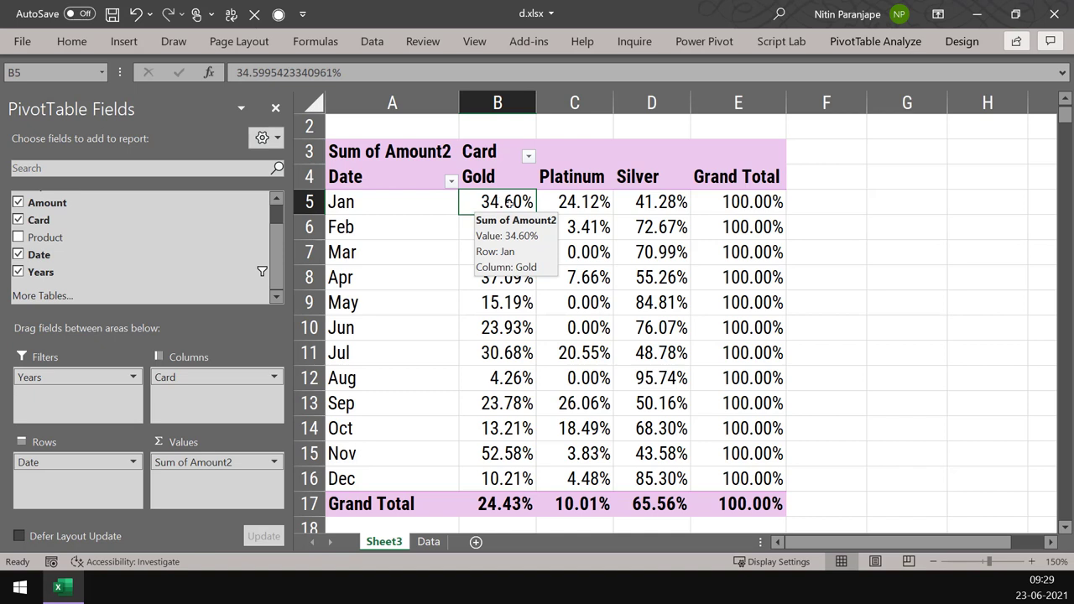
- Show Sum of Amount2 as % of Grand Total and verify the 100.00% total and Jan Gold 2.84%
right_click(502, 202)
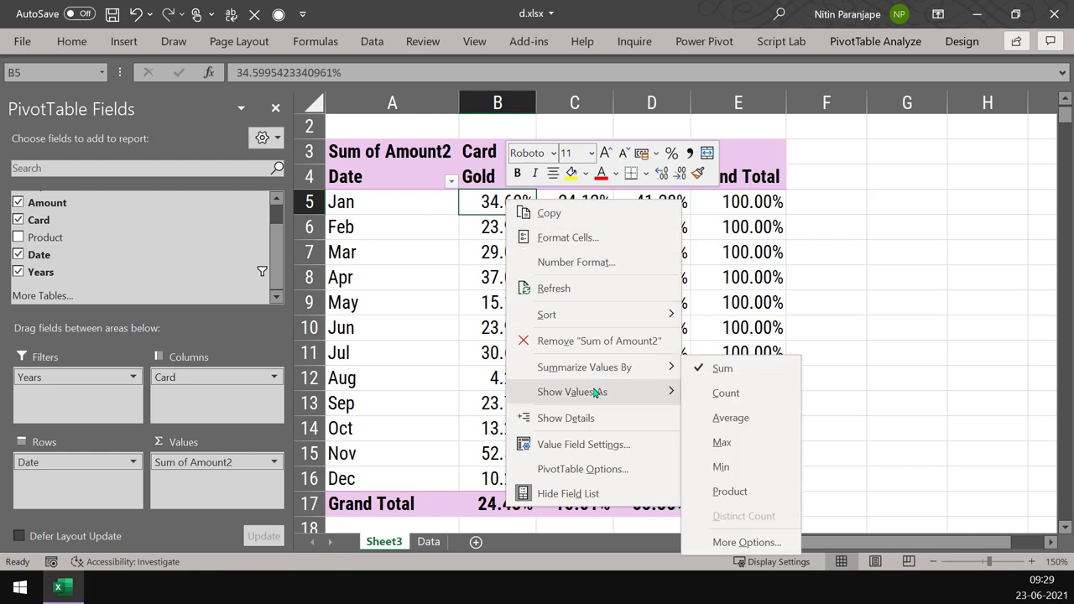
mouse_move(594, 393)
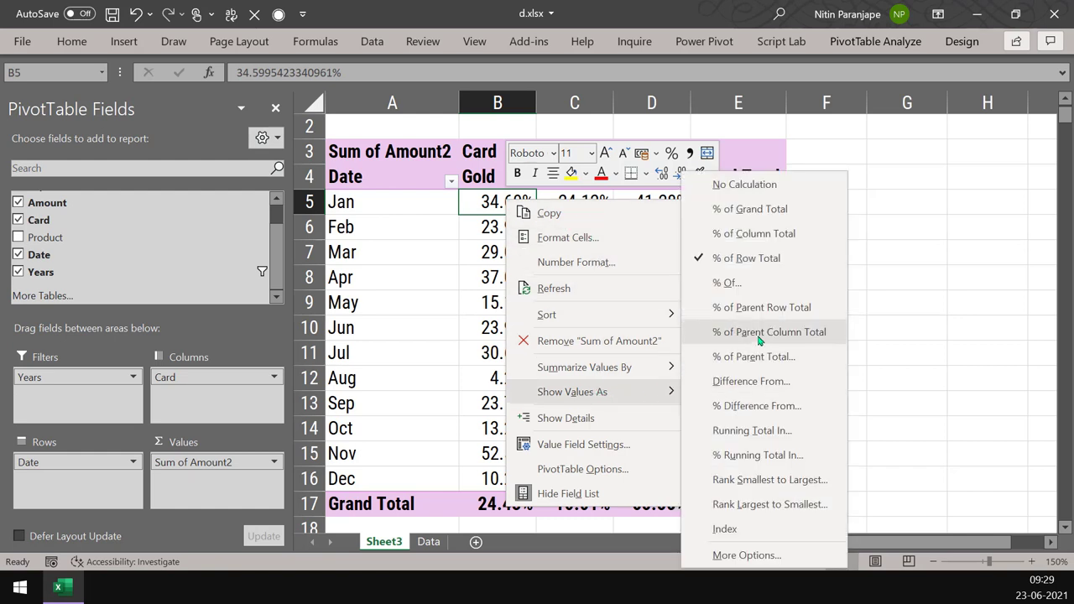
left_click(777, 210)
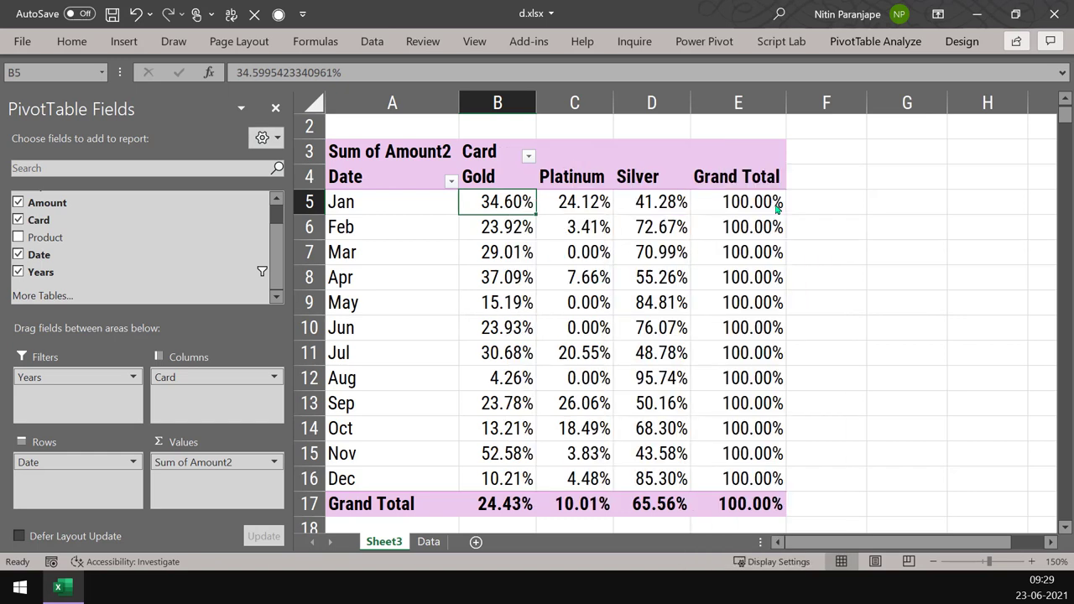
left_click(738, 502)
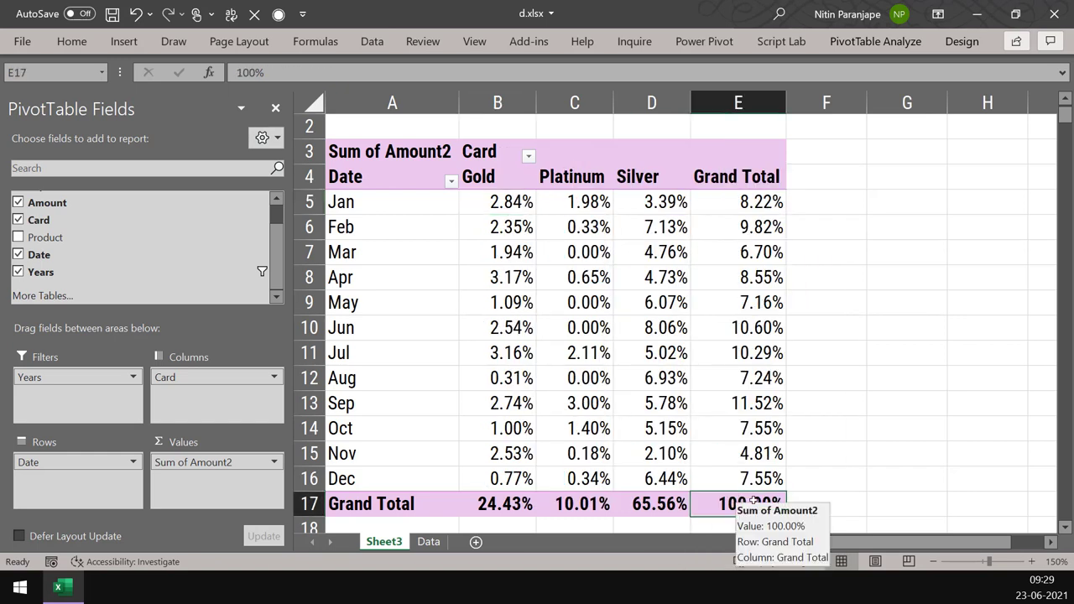
left_click(503, 201)
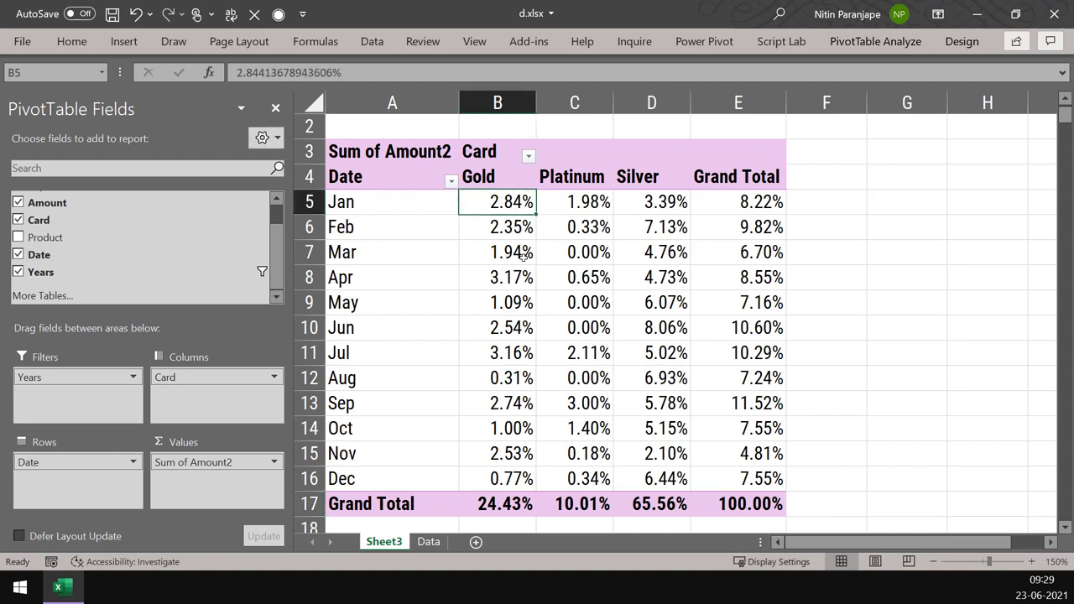
mouse_move(523, 257)
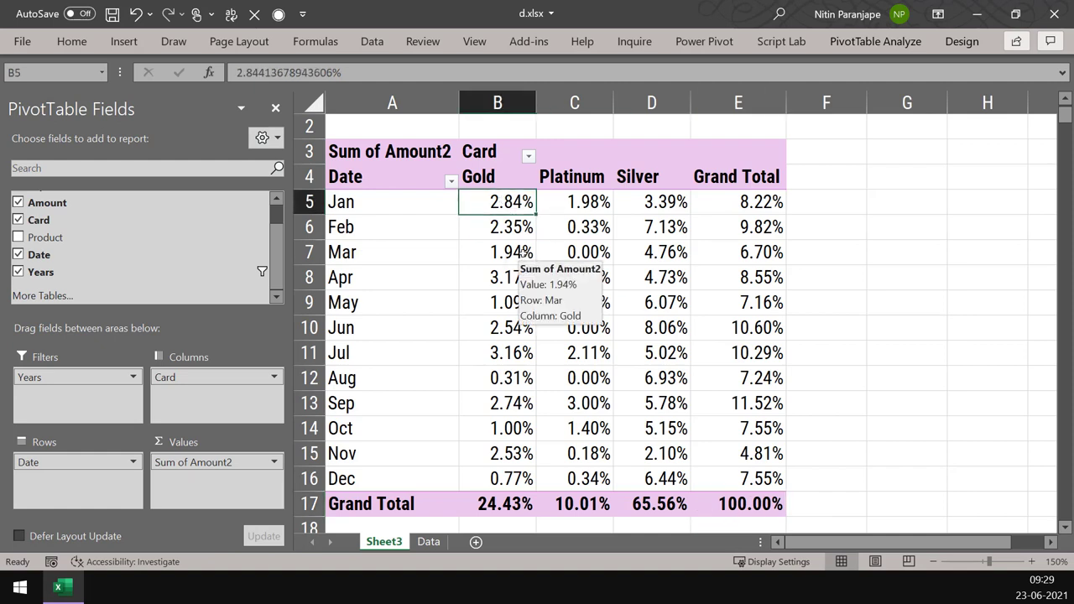
left_click(761, 506)
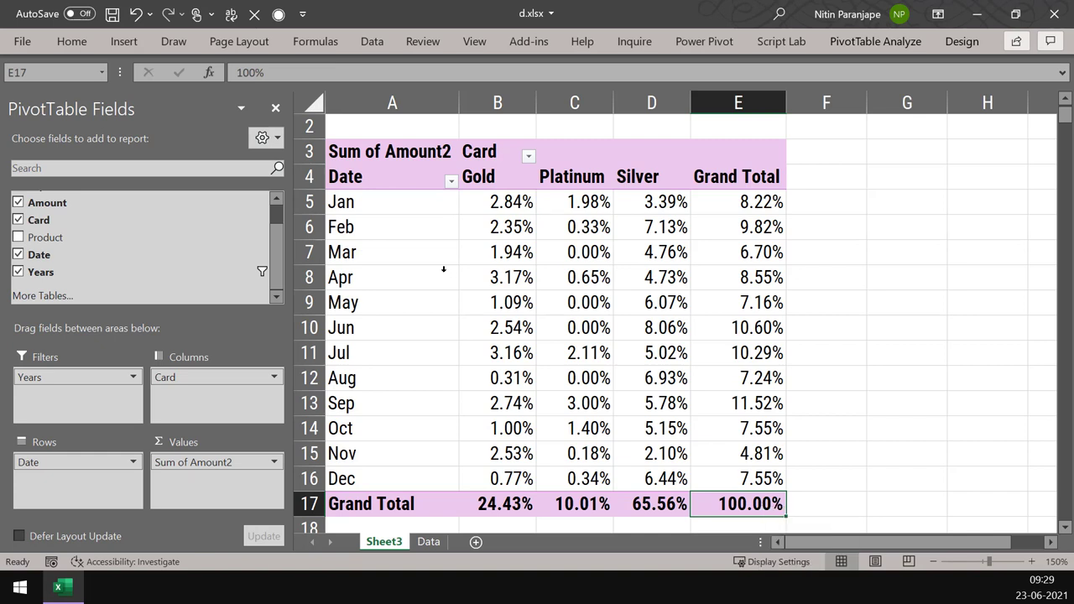
left_click(487, 210)
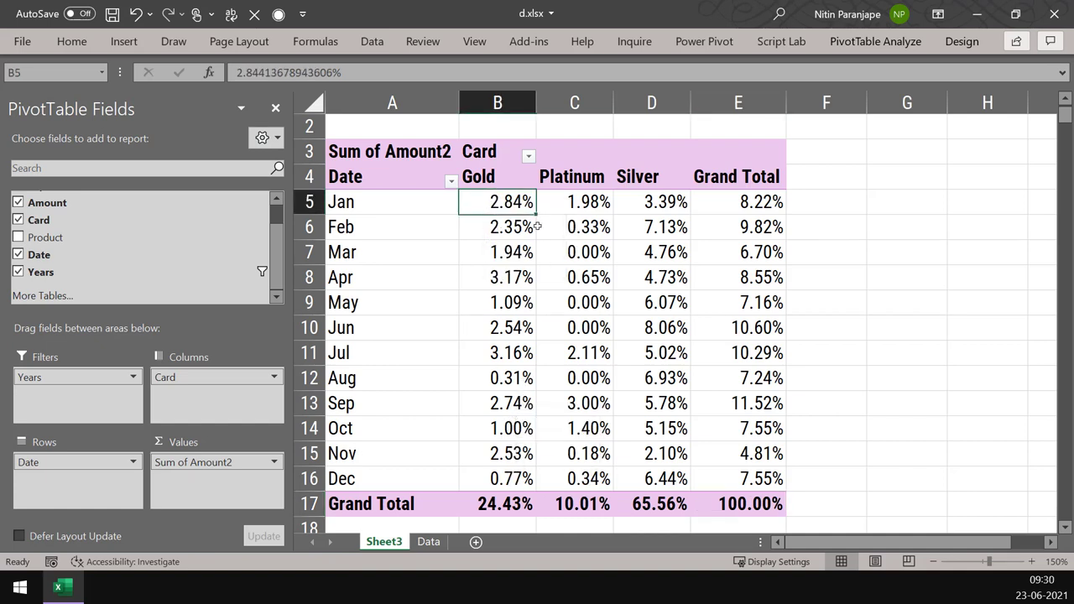
- Return the values to plain sums and remove Card from the pivot columns
right_click(510, 209)
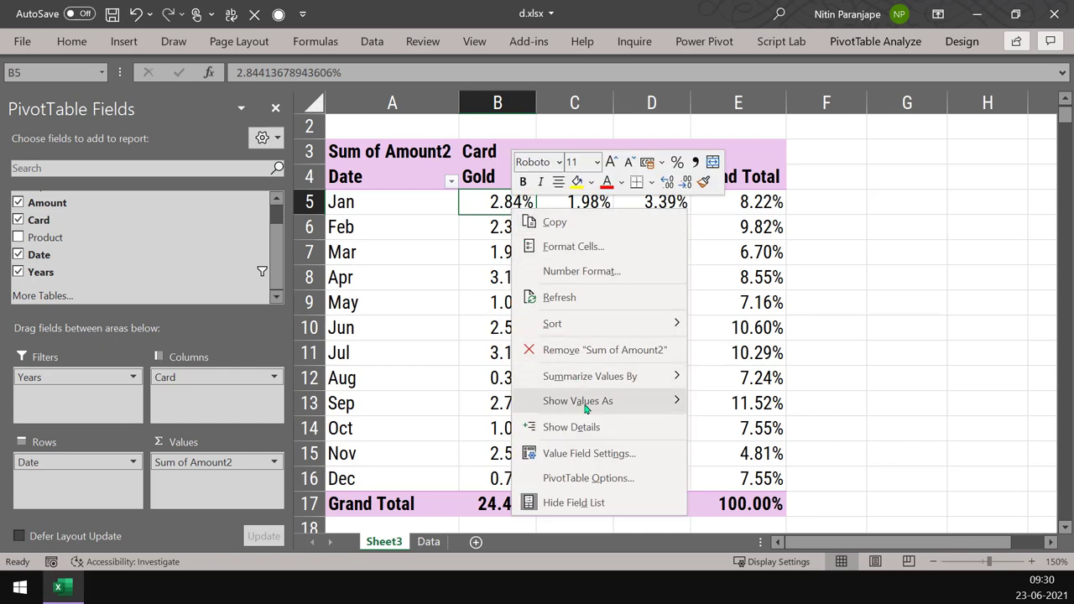
mouse_move(586, 407)
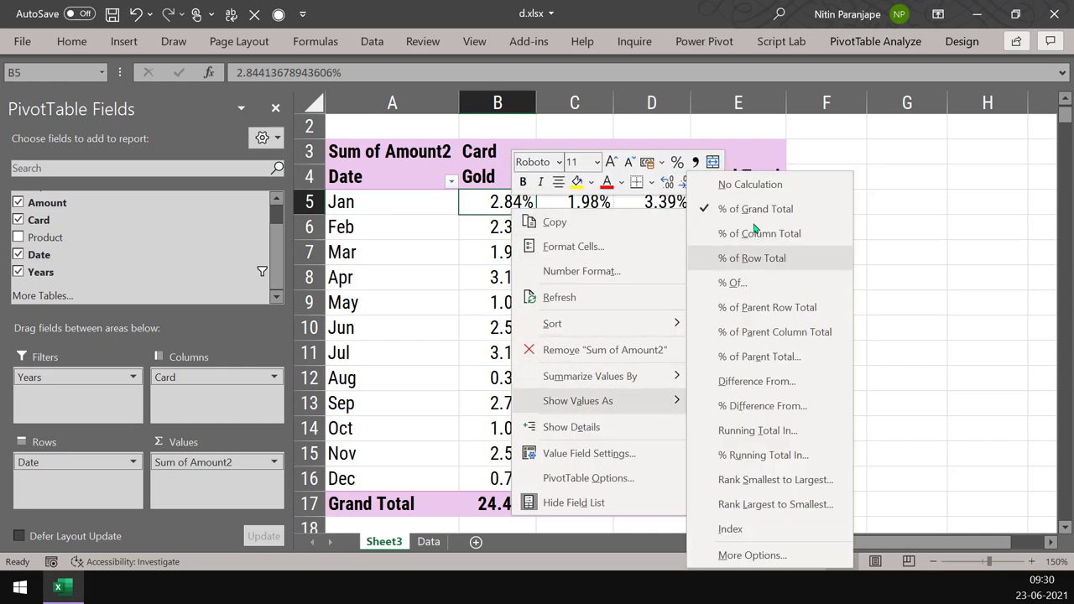
left_click(750, 184)
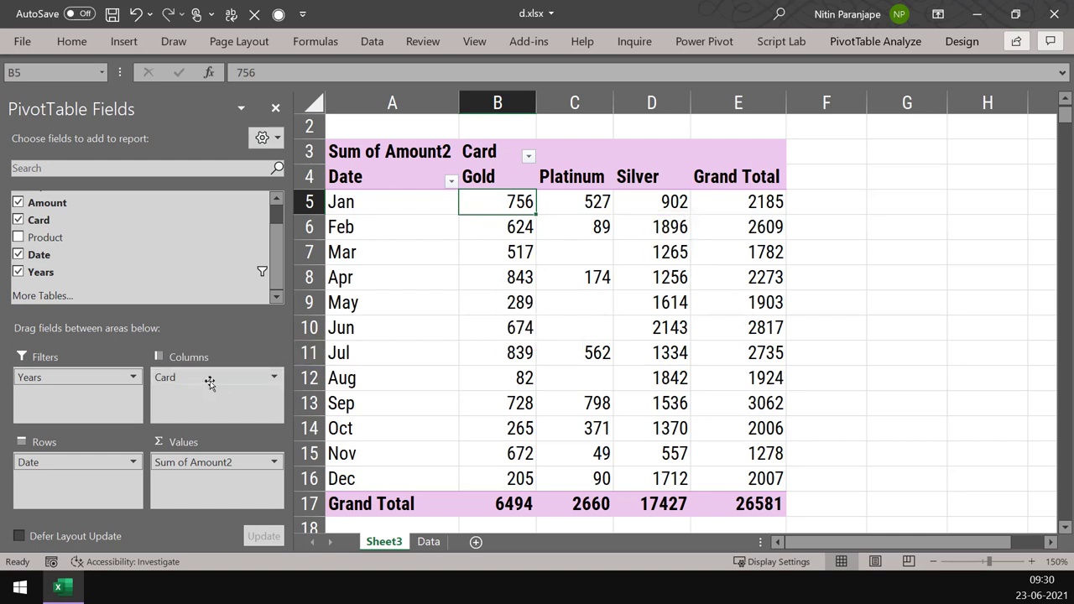
left_click_drag(209, 382, 185, 248)
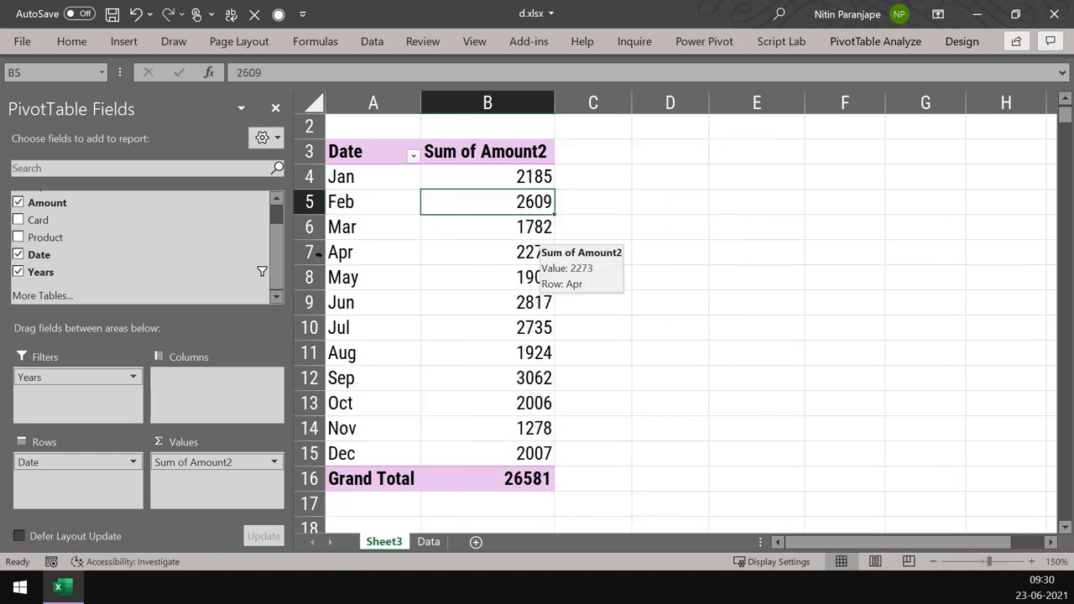
- Add Amount as a second value field and check the Jan, Feb and Mar sums
left_click_drag(86, 203, 225, 501)
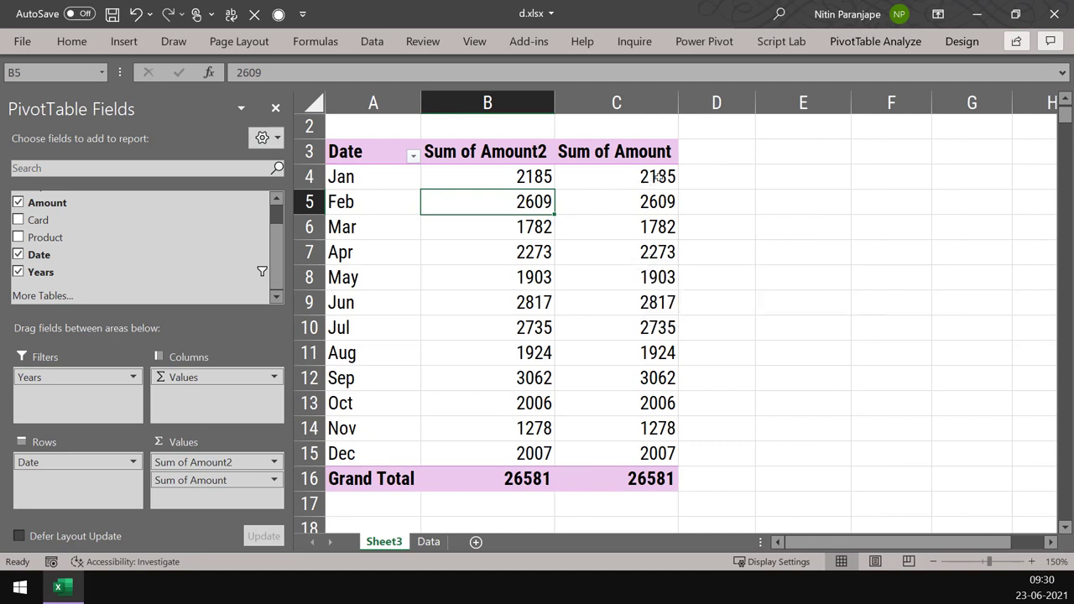
left_click(659, 177)
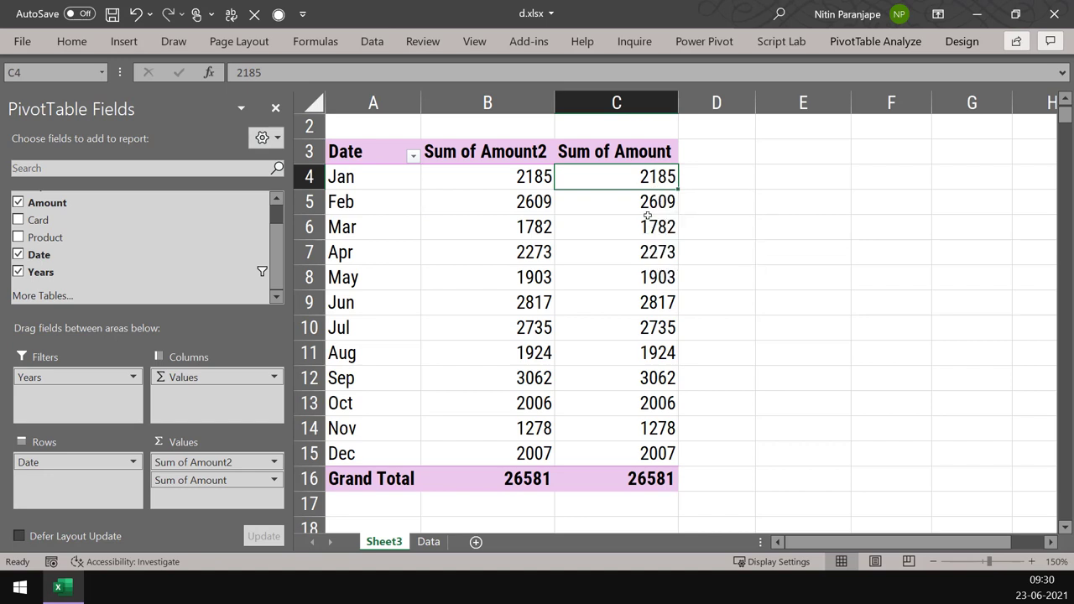
mouse_move(655, 202)
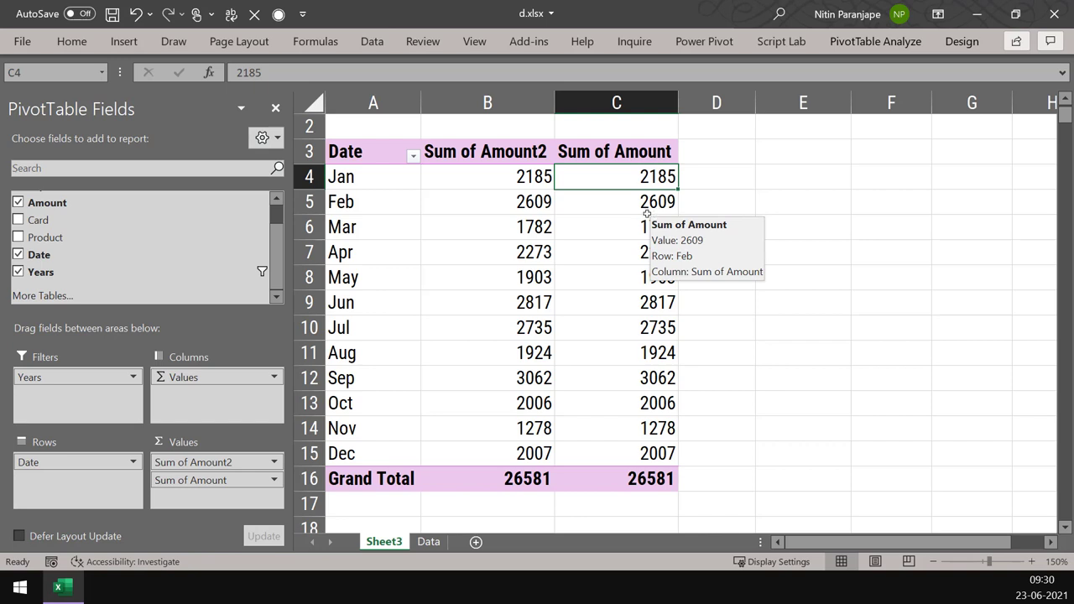
left_click(641, 208)
left_click(643, 227)
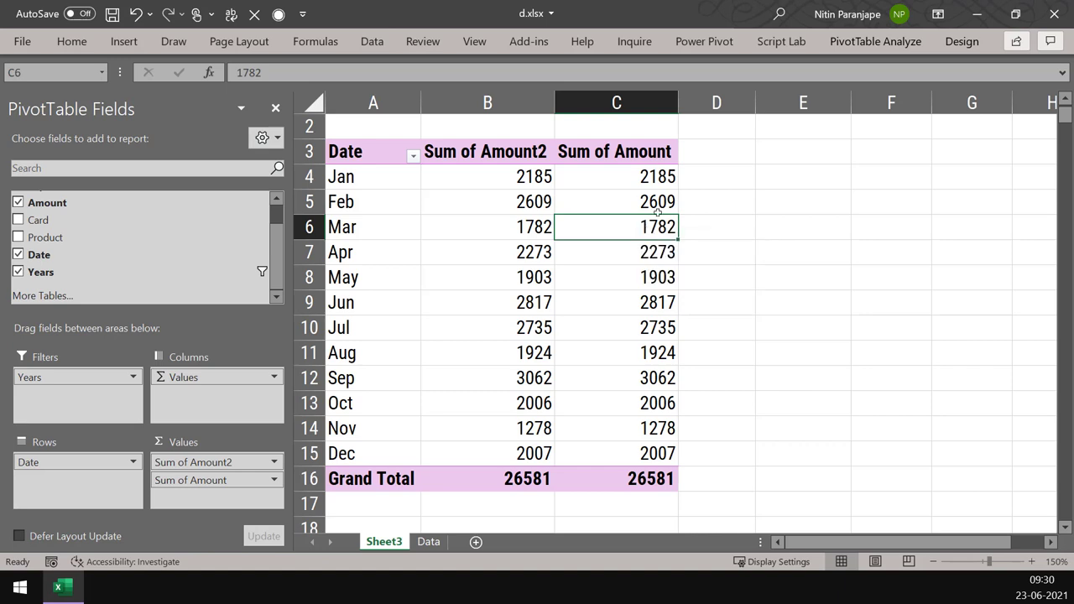
mouse_move(624, 287)
mouse_move(632, 309)
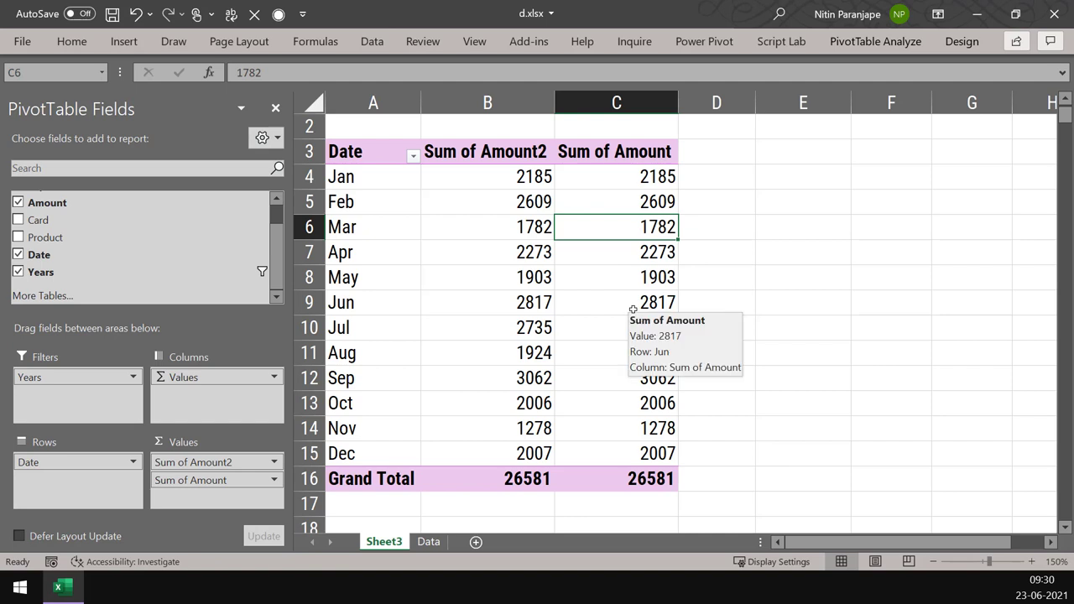
- Add two more copies of Amount to Values, giving Amount through Amount4
right_click(633, 309)
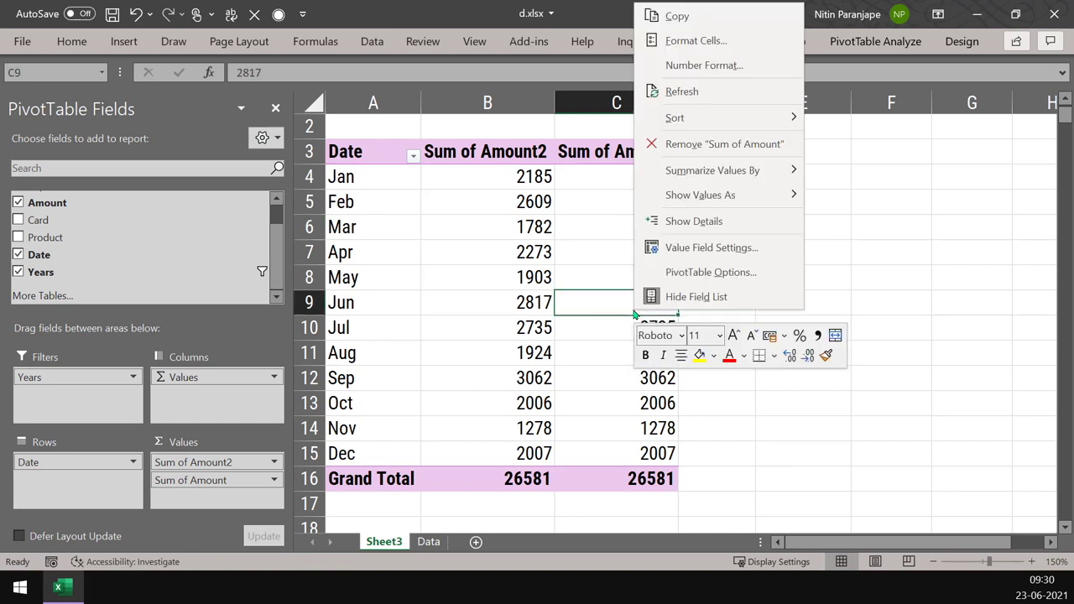
mouse_move(749, 196)
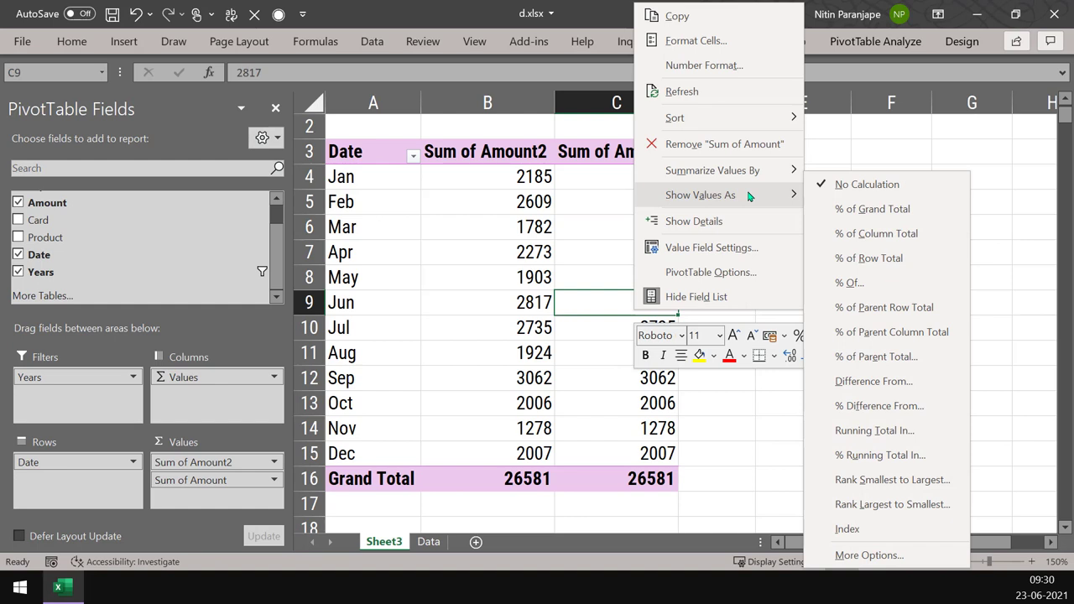
left_click(604, 248)
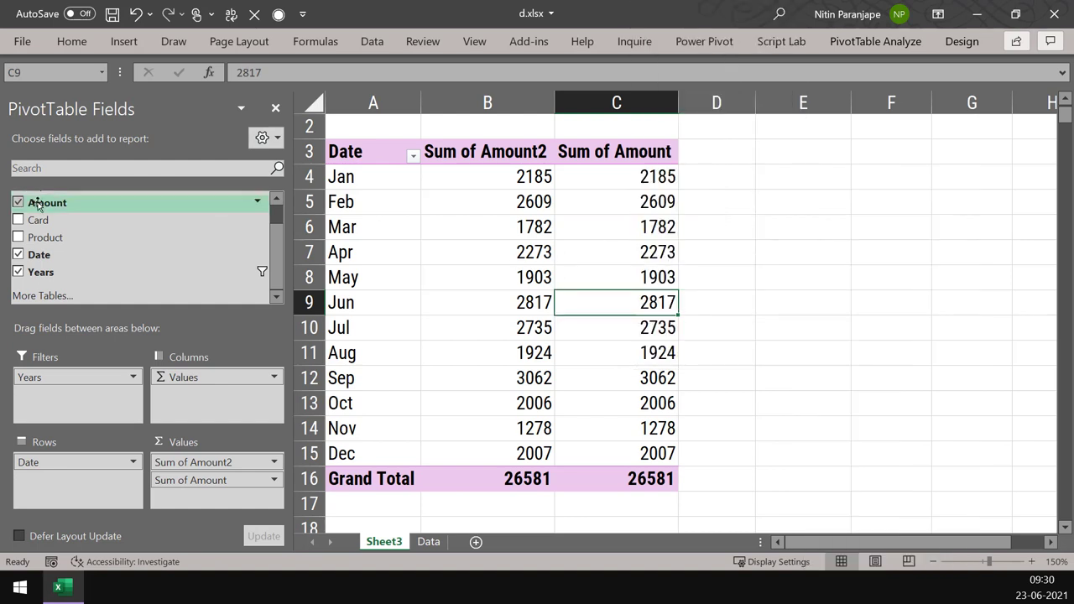
left_click_drag(209, 209, 221, 502)
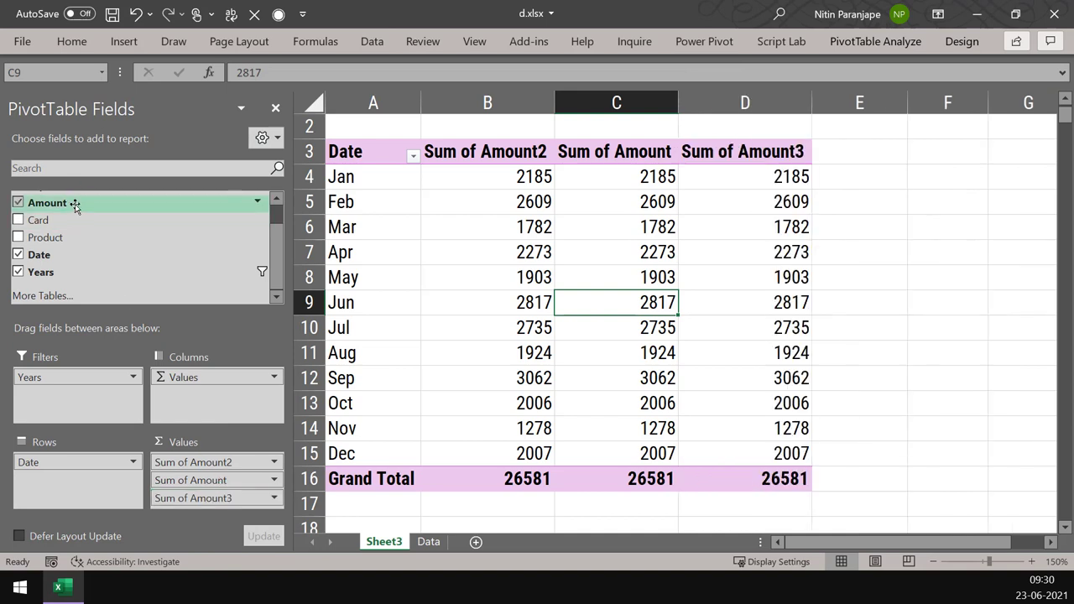
left_click_drag(72, 206, 208, 495)
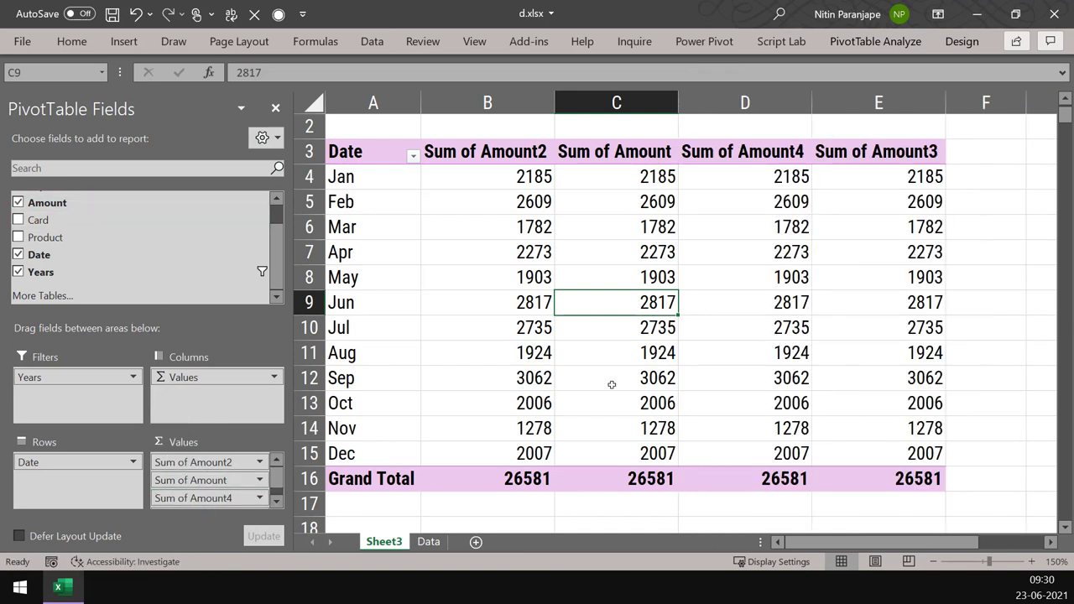
- Show Sum of Amount as Difference From Feb, with Date as the base field
right_click(630, 193)
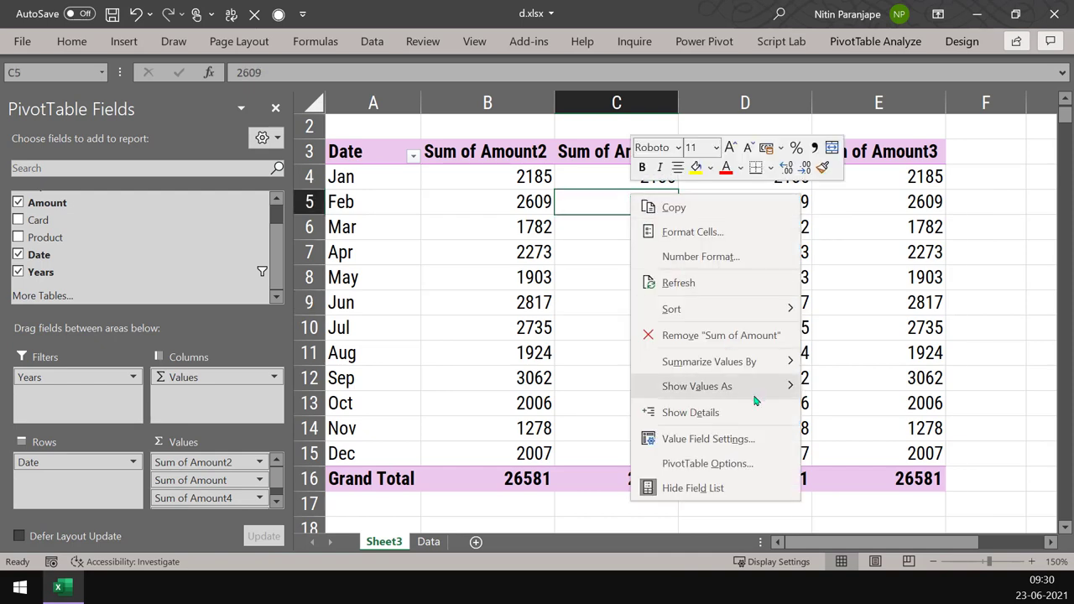
mouse_move(755, 396)
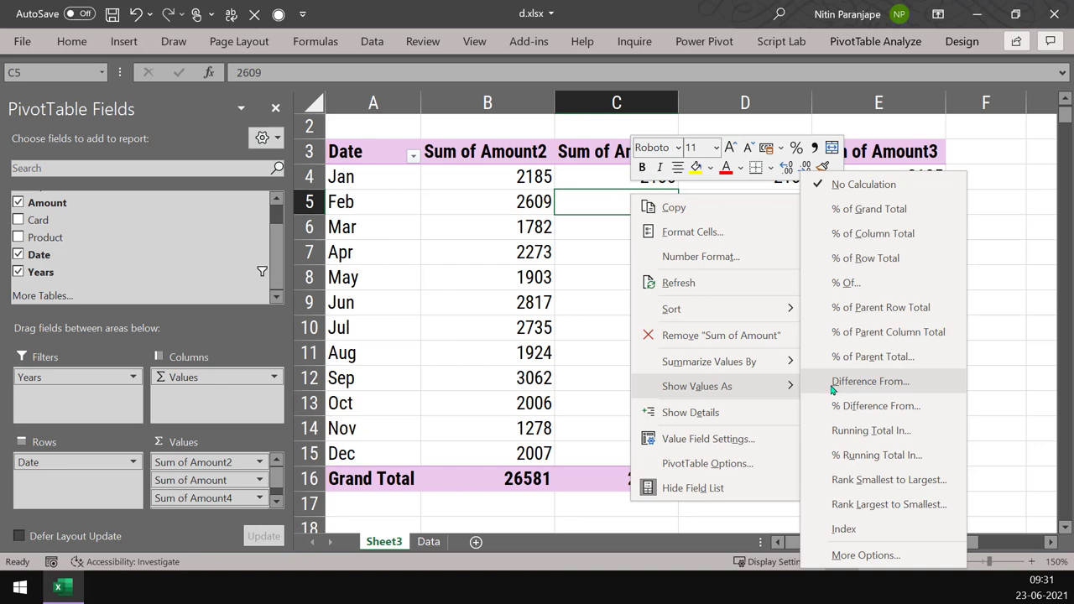
left_click(869, 381)
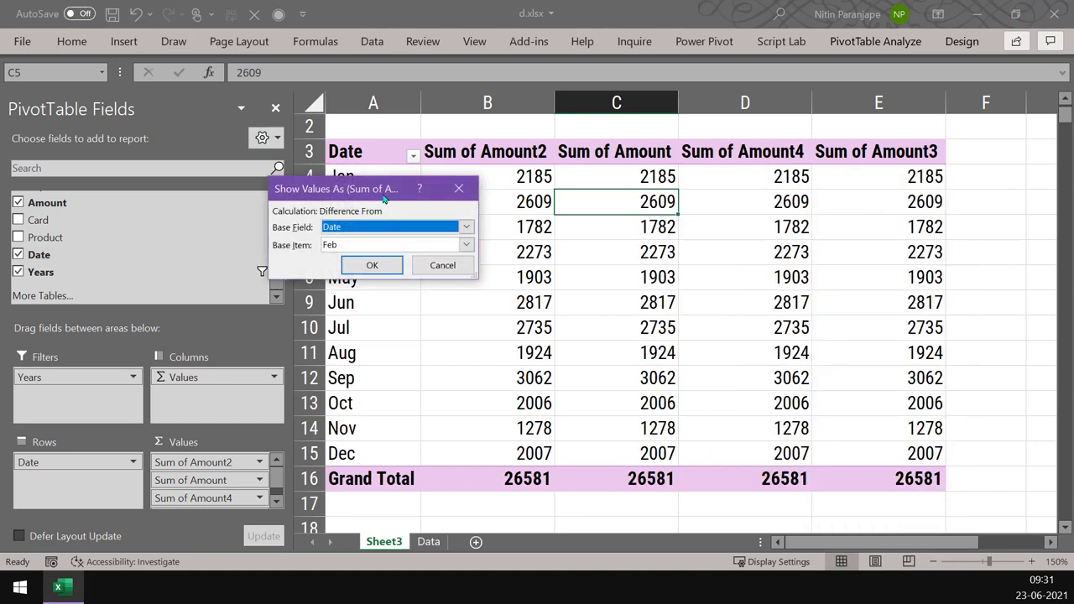
left_click_drag(377, 190, 616, 252)
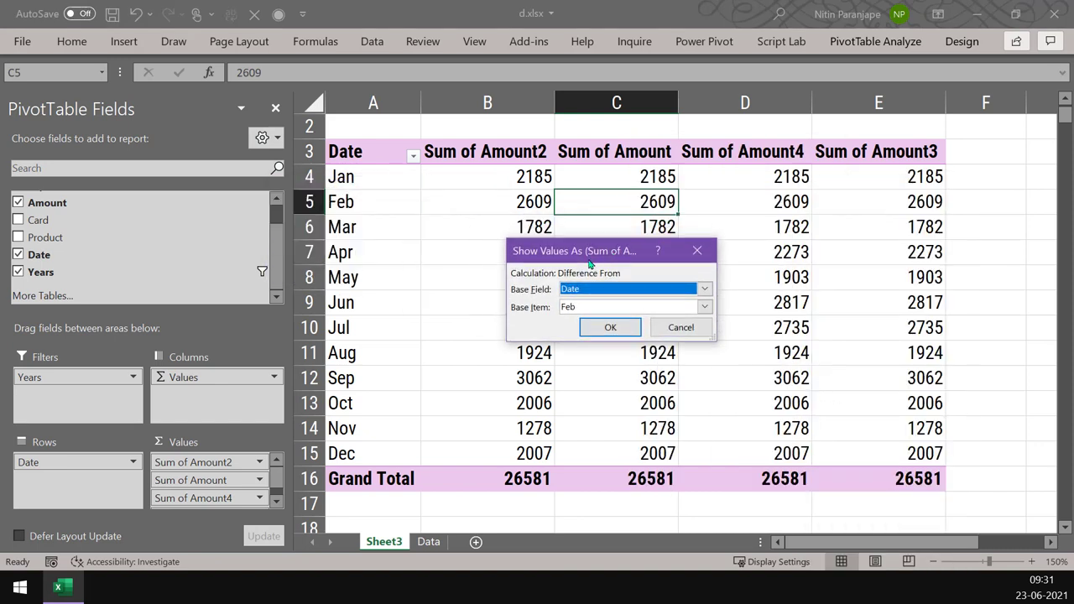
left_click(706, 289)
left_click(707, 291)
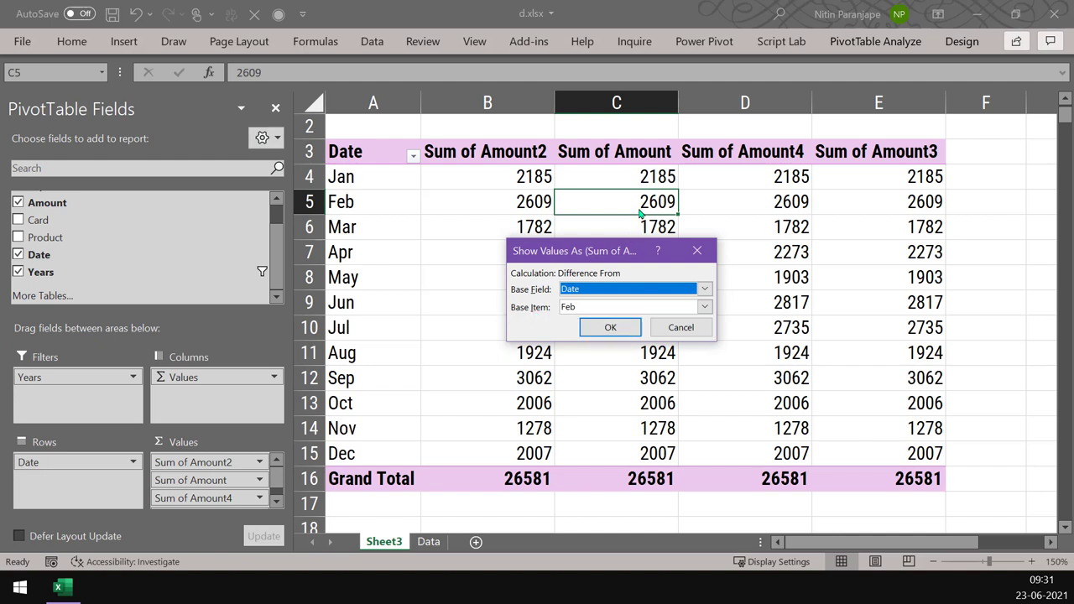
left_click(604, 331)
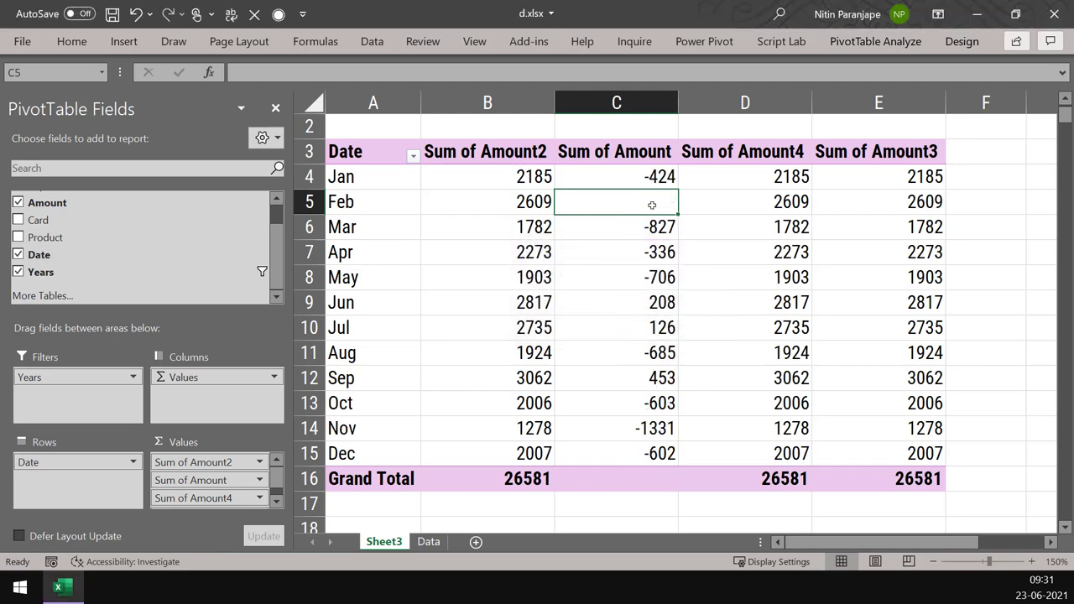
mouse_move(657, 326)
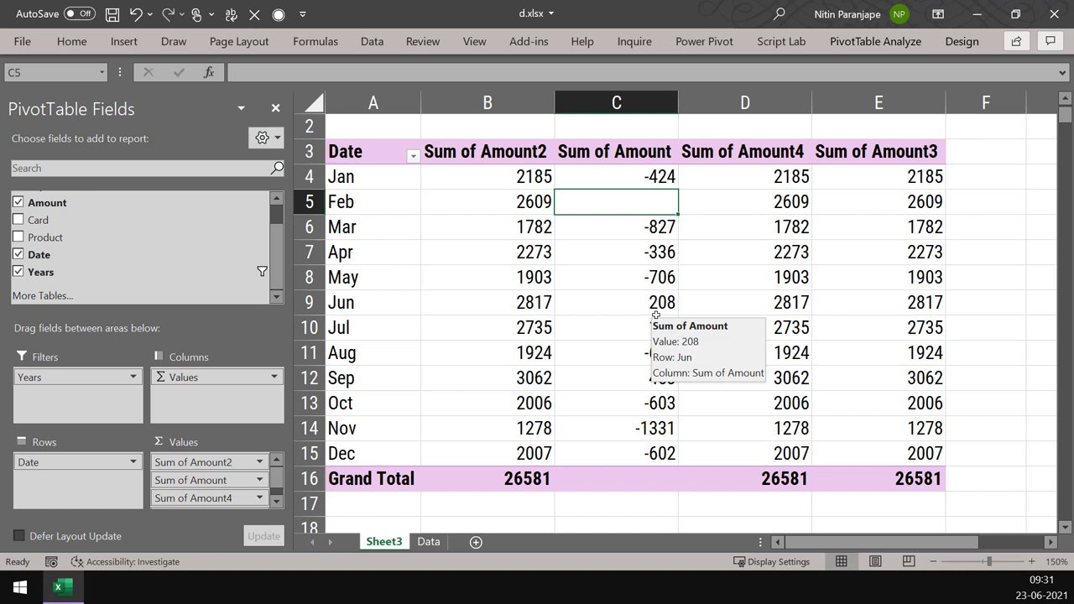
- Change the Difference From base item to (previous), so Feb shows 424 and Apr 491
right_click(608, 201)
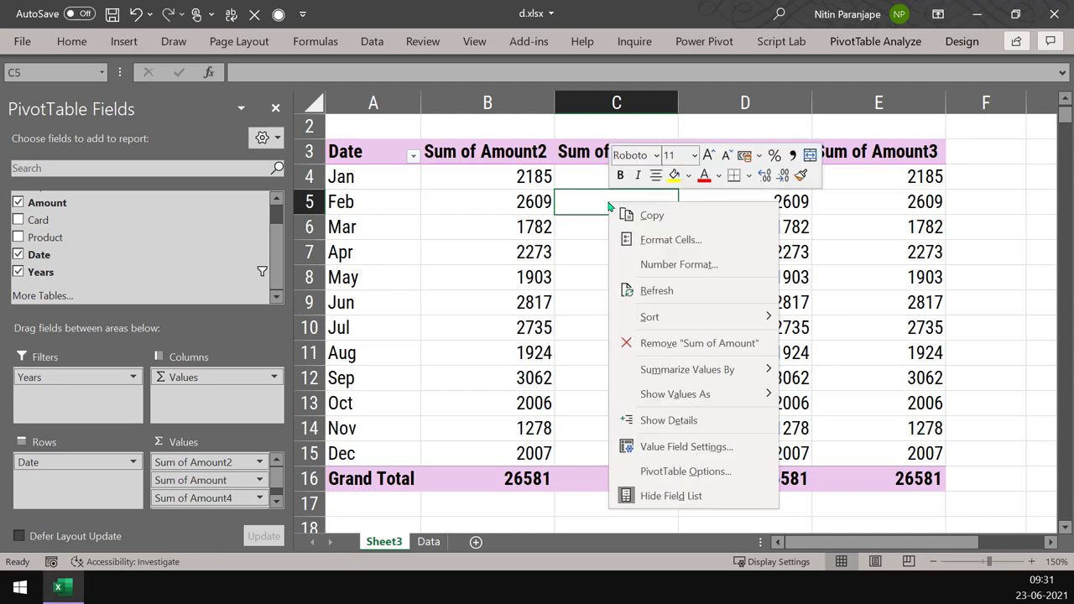
mouse_move(662, 395)
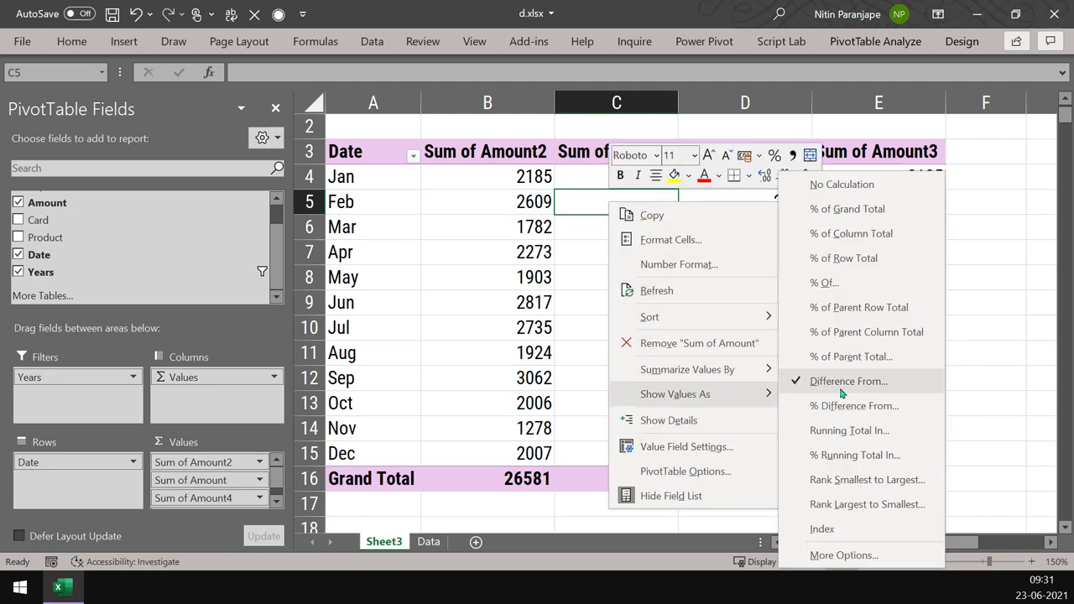
left_click(884, 386)
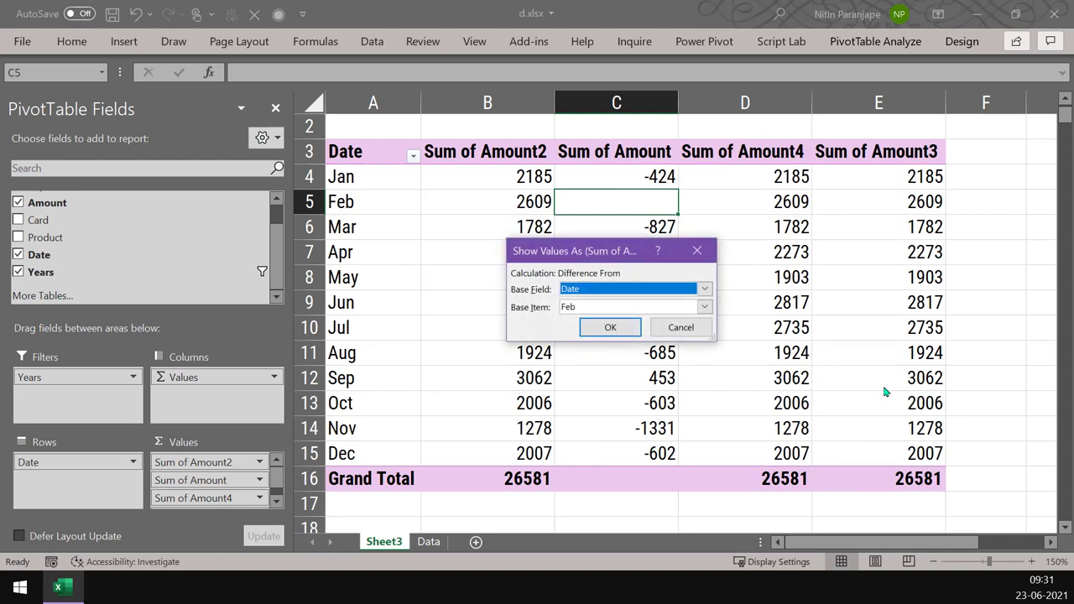
left_click(627, 311)
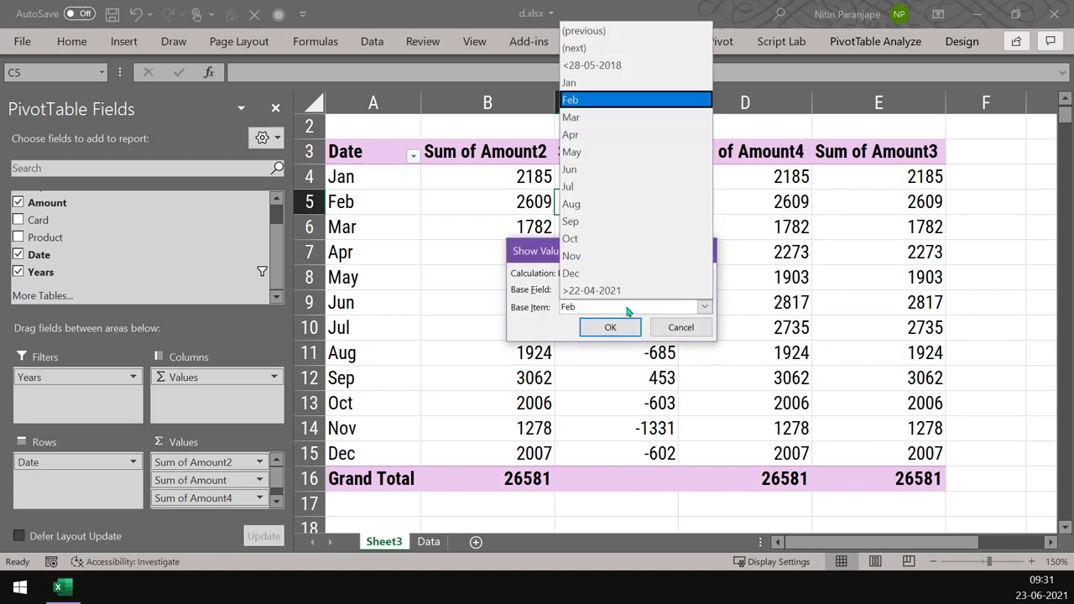
left_click(607, 37)
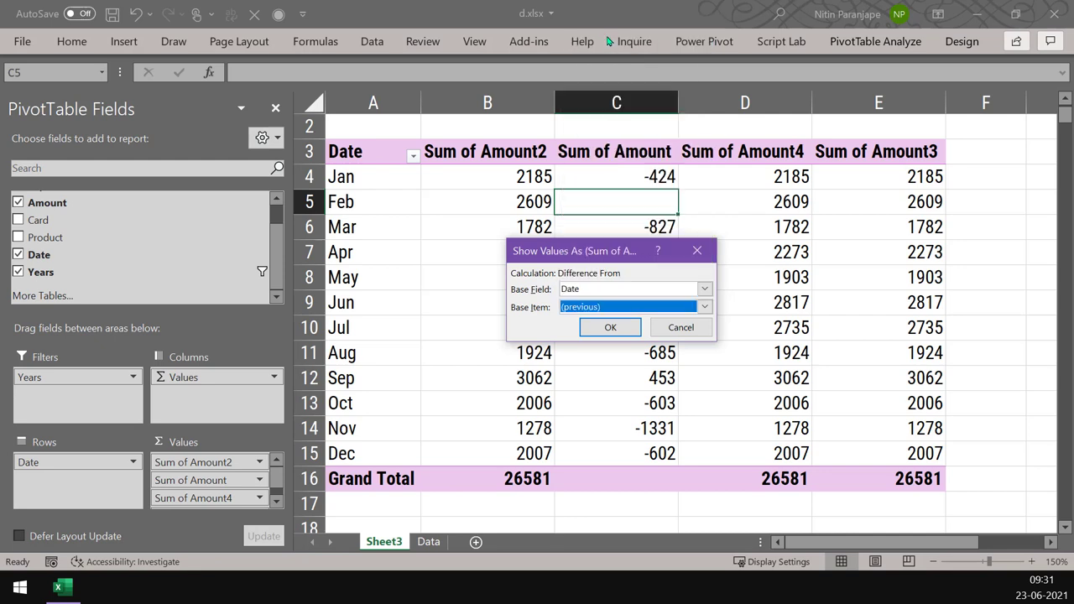
left_click(611, 328)
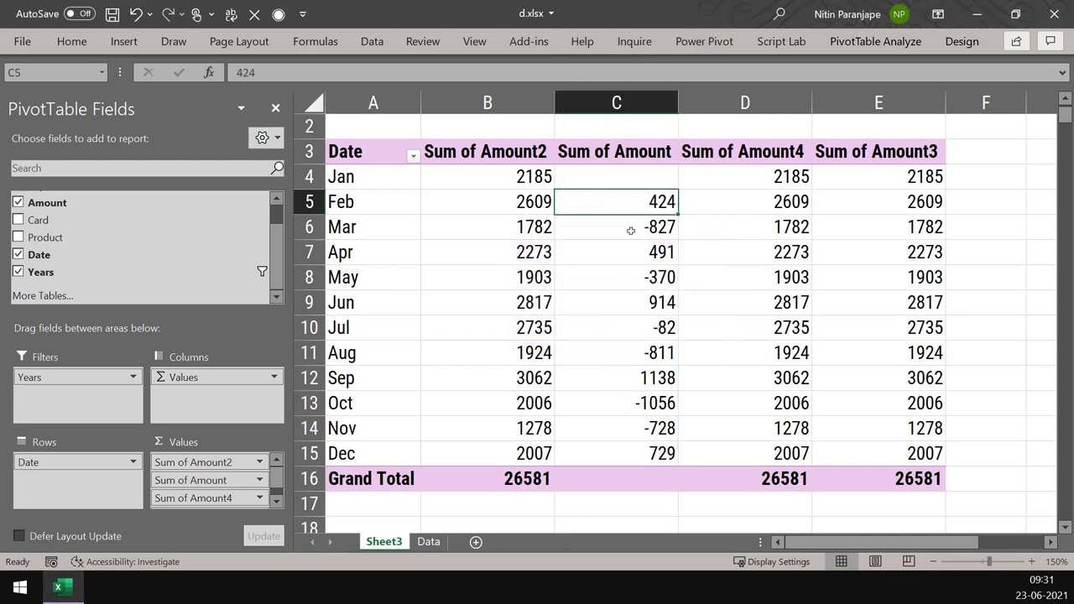
mouse_move(652, 194)
mouse_move(518, 277)
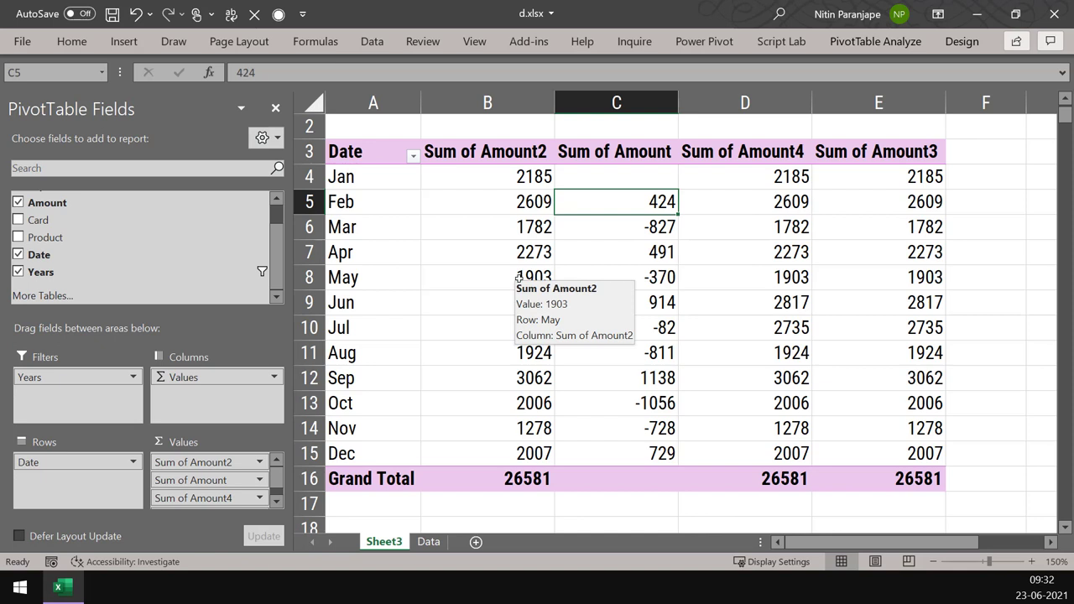
- Show Sum of Amount4 as % Of the (previous) Date item, e.g. Feb 119.41%, Mar 68.30%
right_click(769, 203)
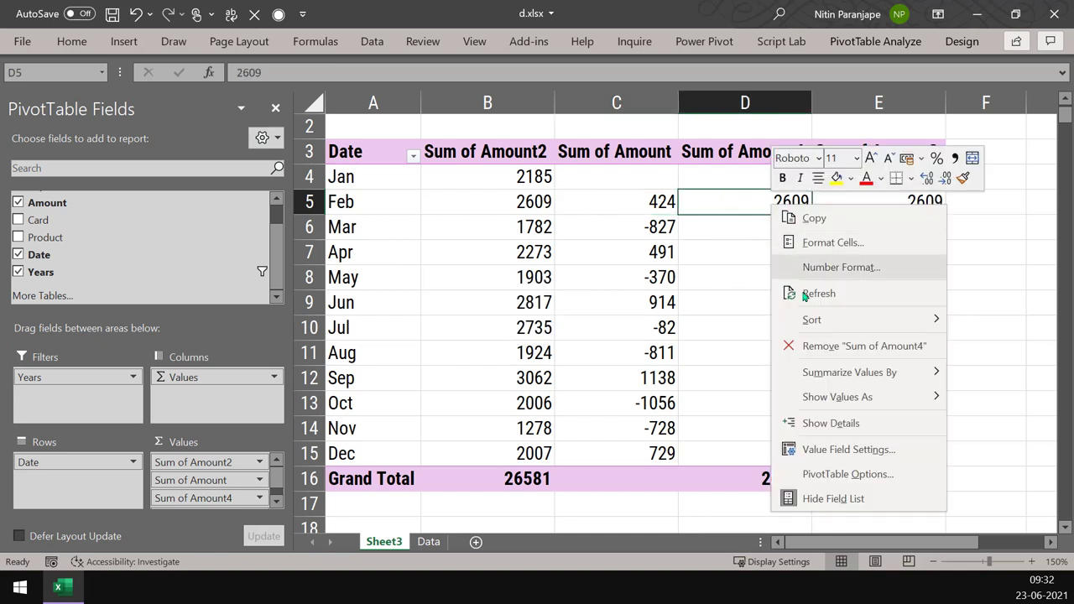
mouse_move(832, 407)
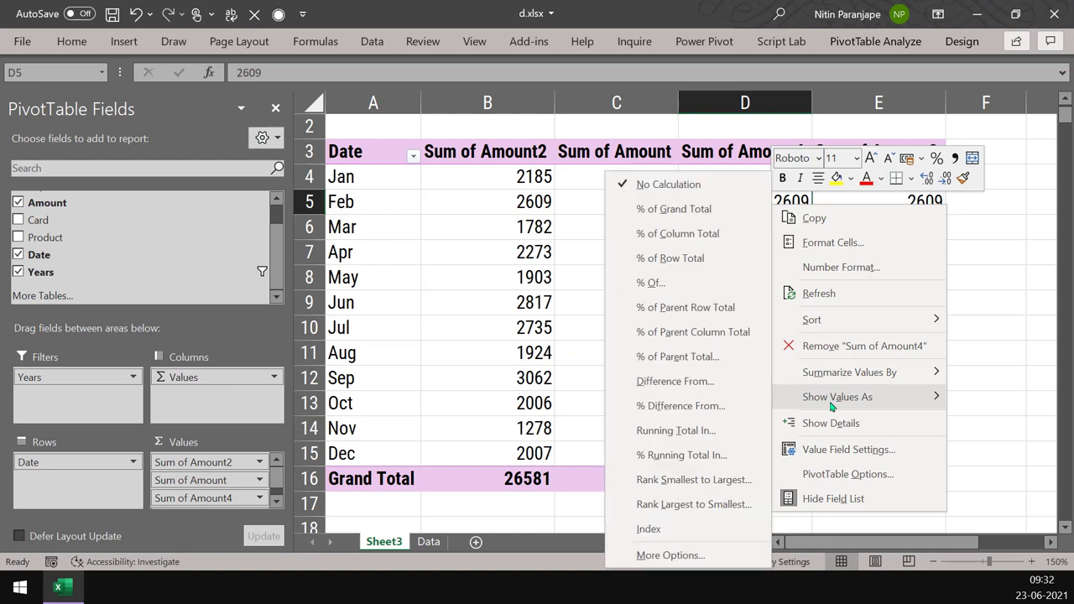
left_click(665, 292)
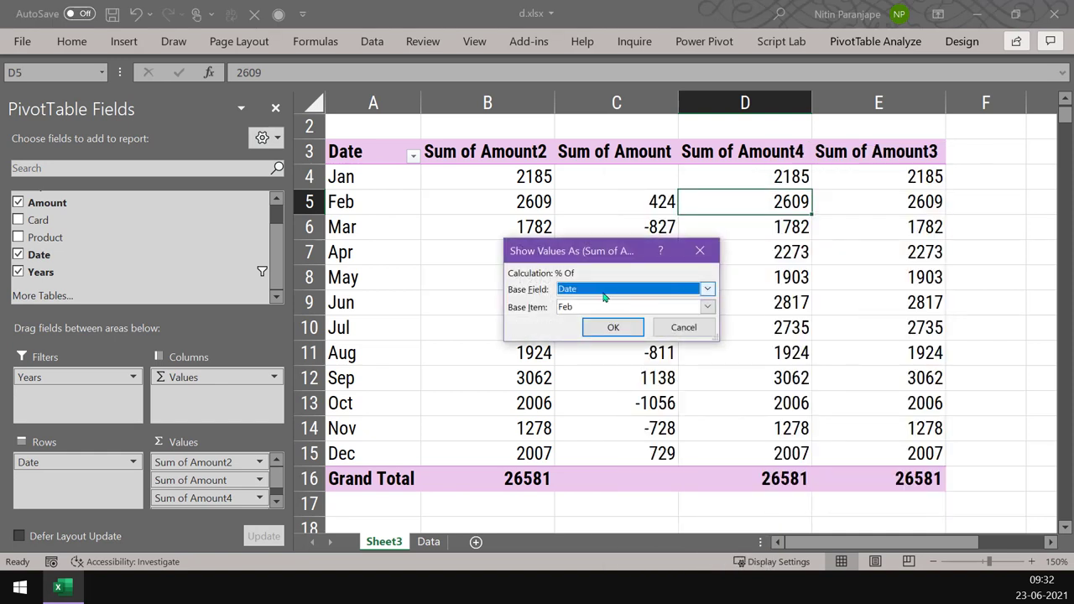
left_click(584, 309)
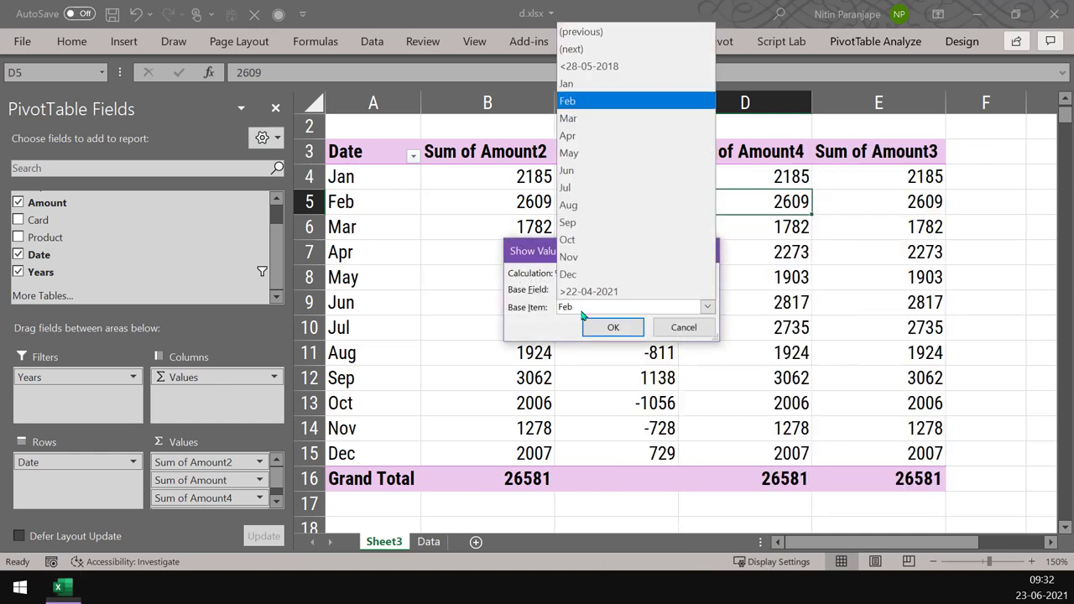
left_click(620, 32)
left_click(630, 328)
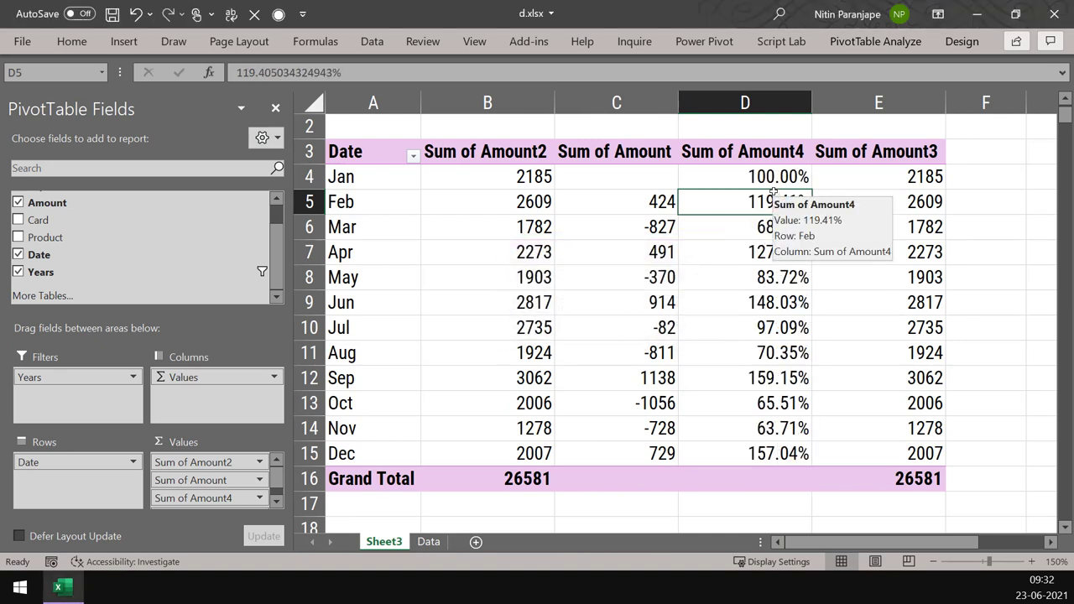
mouse_move(499, 180)
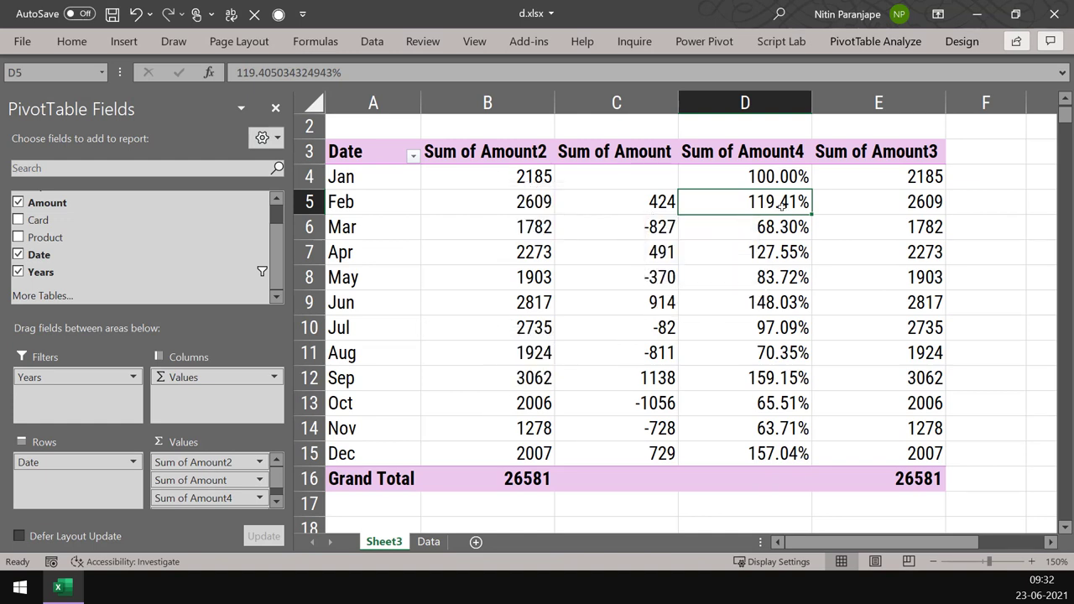
mouse_move(780, 205)
mouse_move(842, 460)
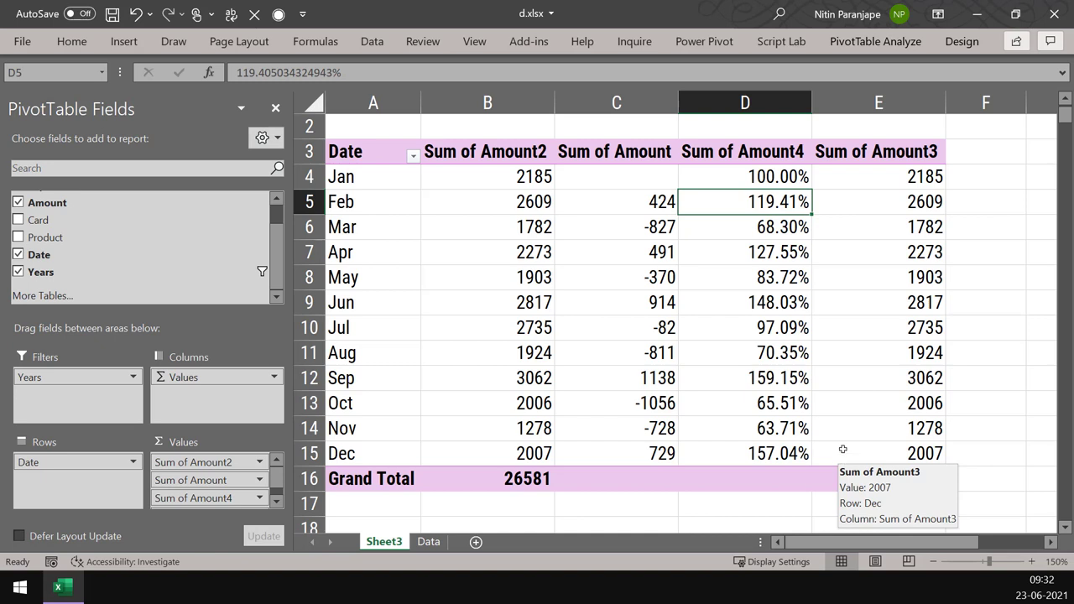
mouse_move(841, 437)
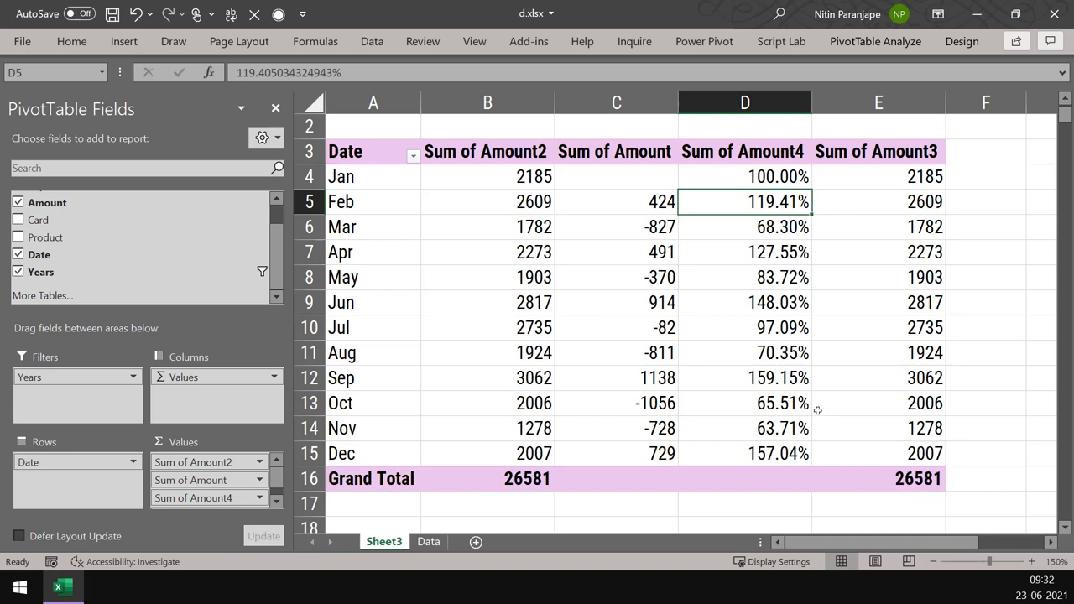
left_click(892, 201)
right_click(892, 201)
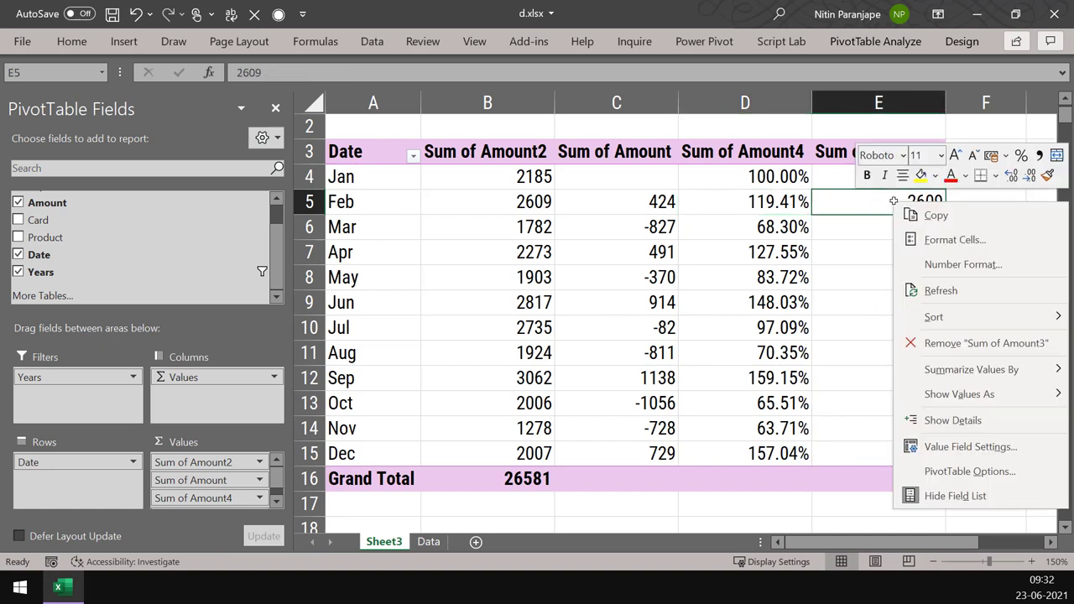
mouse_move(935, 403)
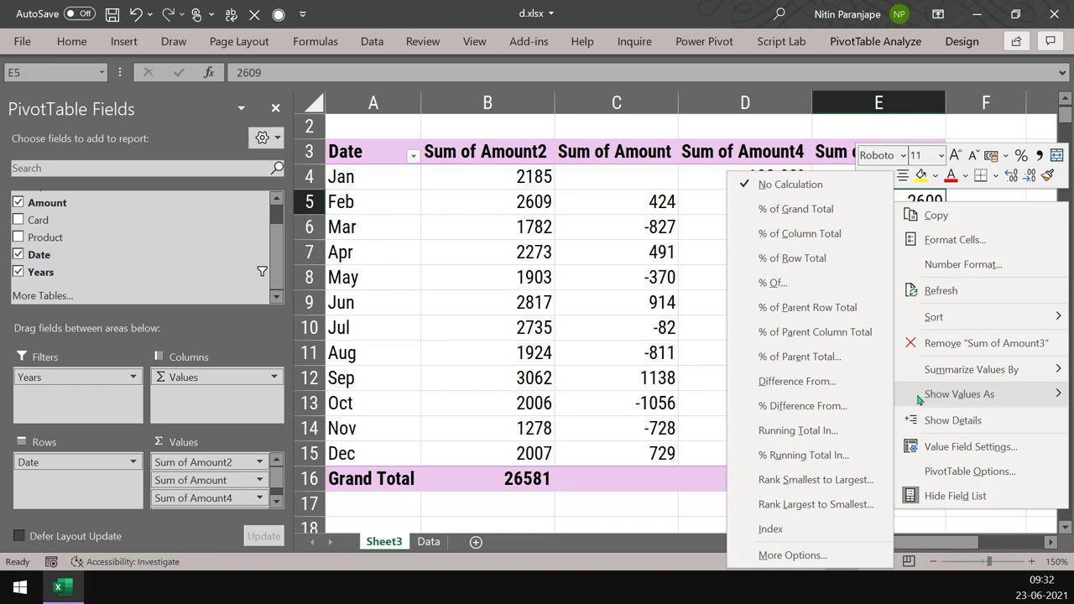
left_click(798, 408)
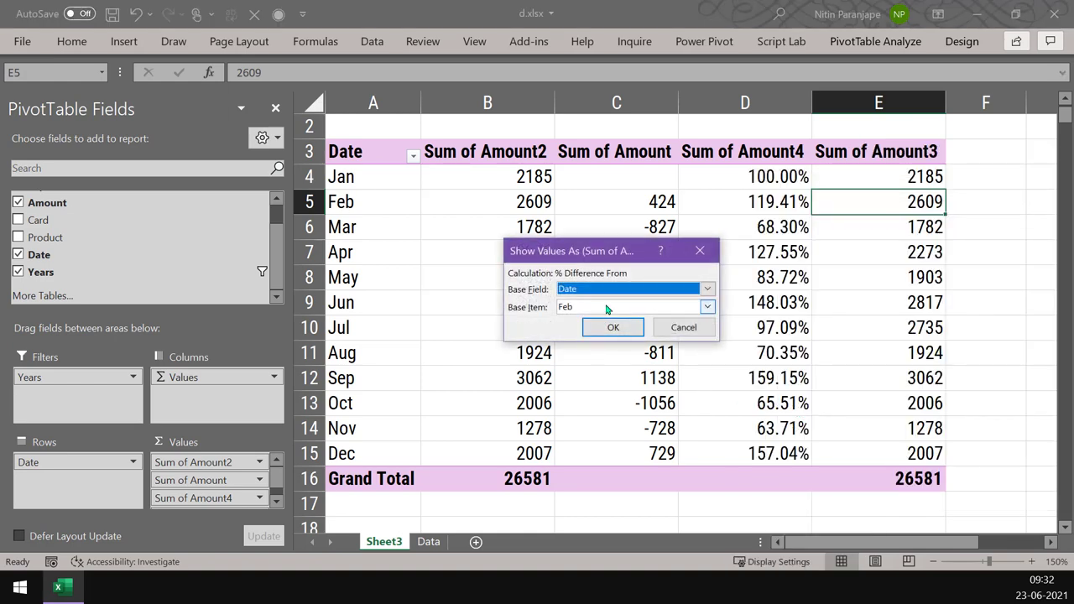
left_click(607, 309)
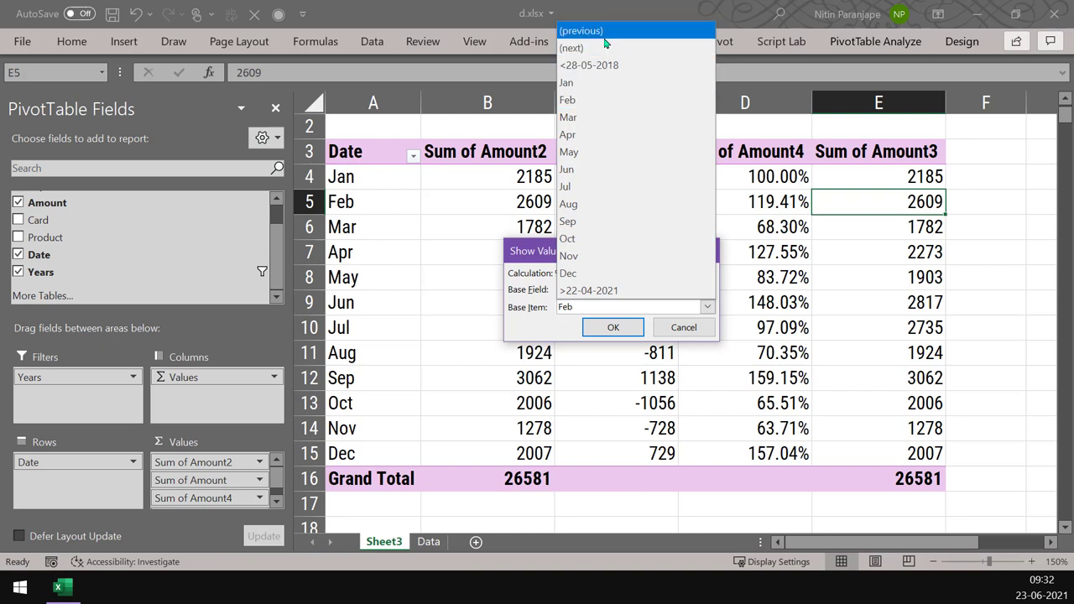
left_click(605, 42)
left_click(601, 329)
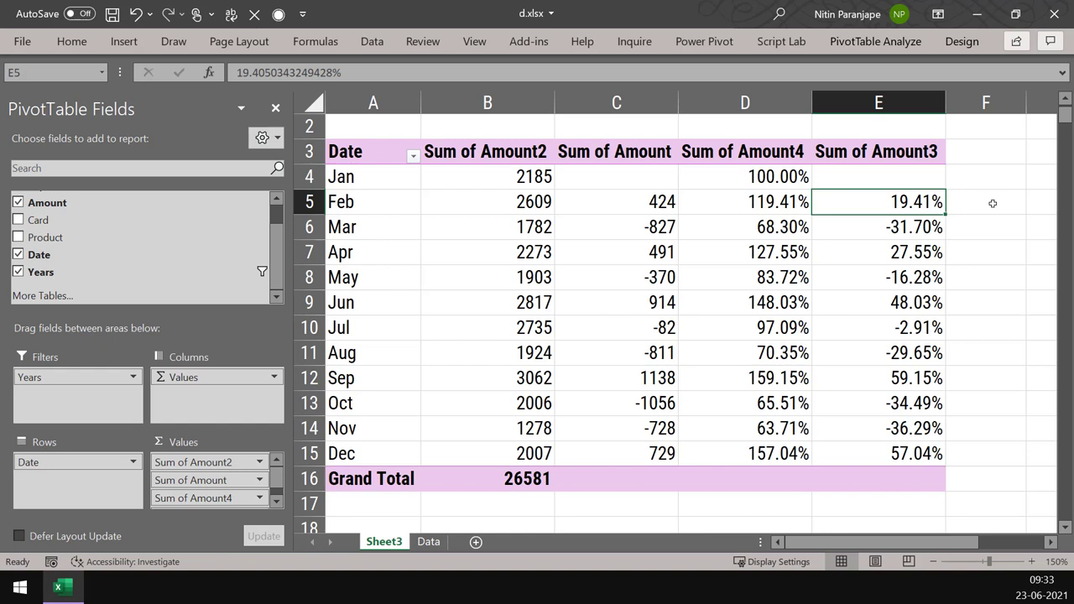
mouse_move(753, 259)
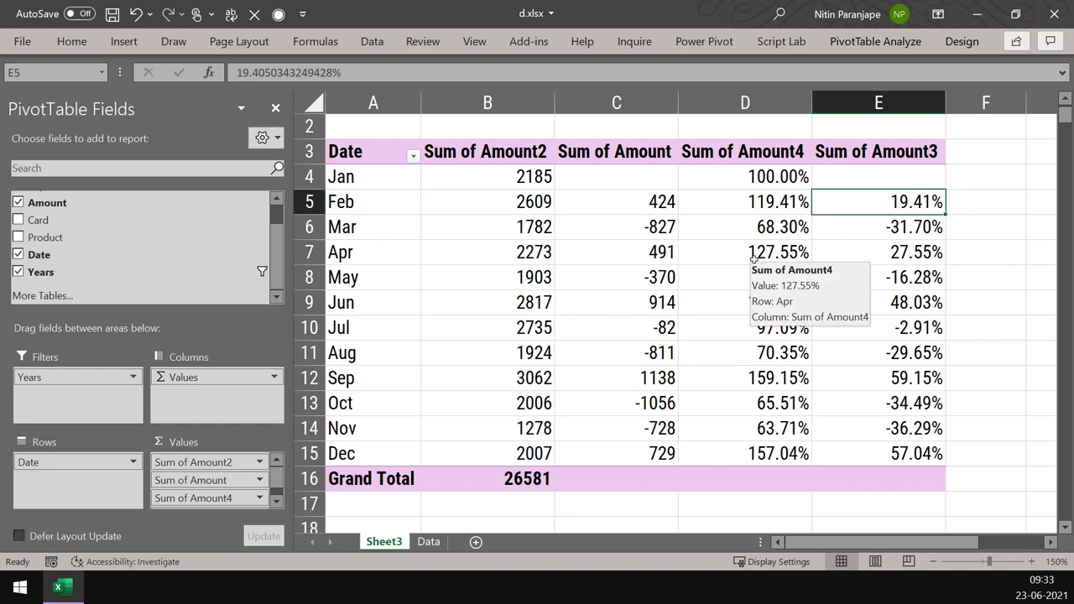
mouse_move(687, 272)
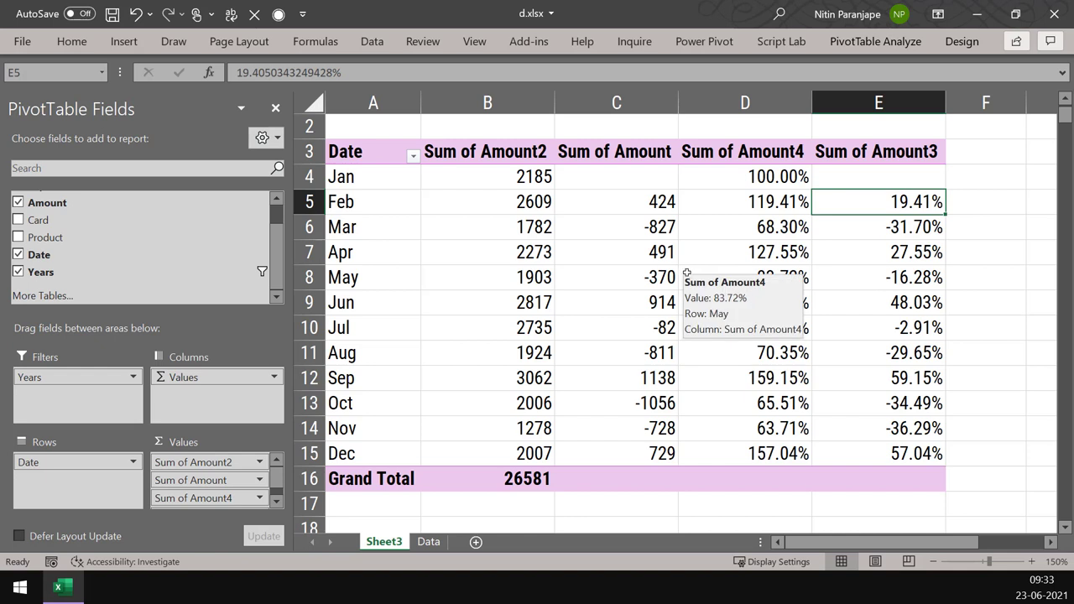
left_click(686, 273)
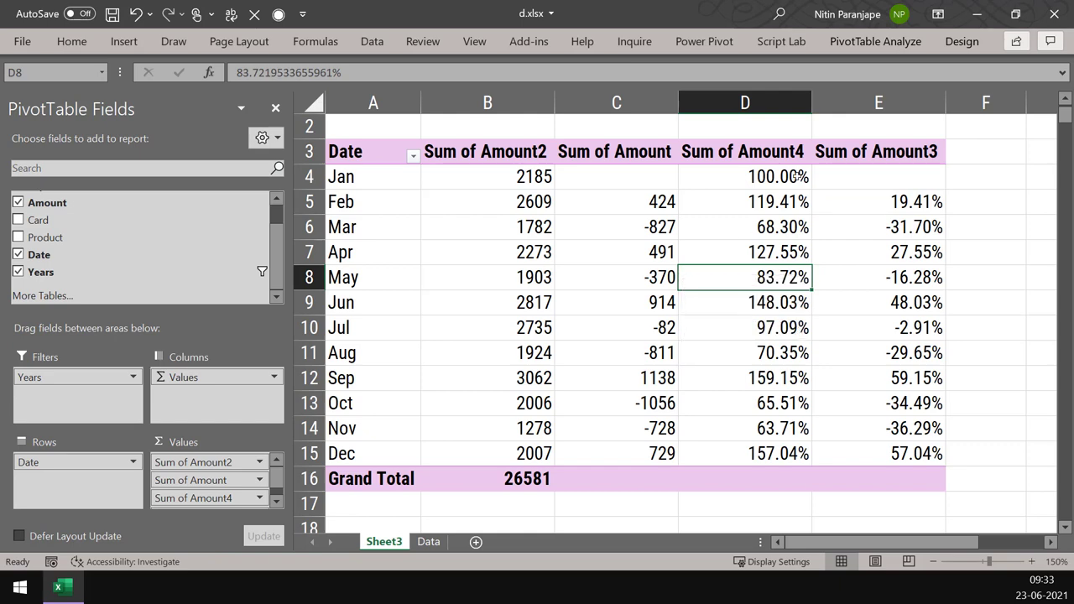
- Clear all fields from PivotTable3, then add Amount back as the summed value
left_click(875, 41)
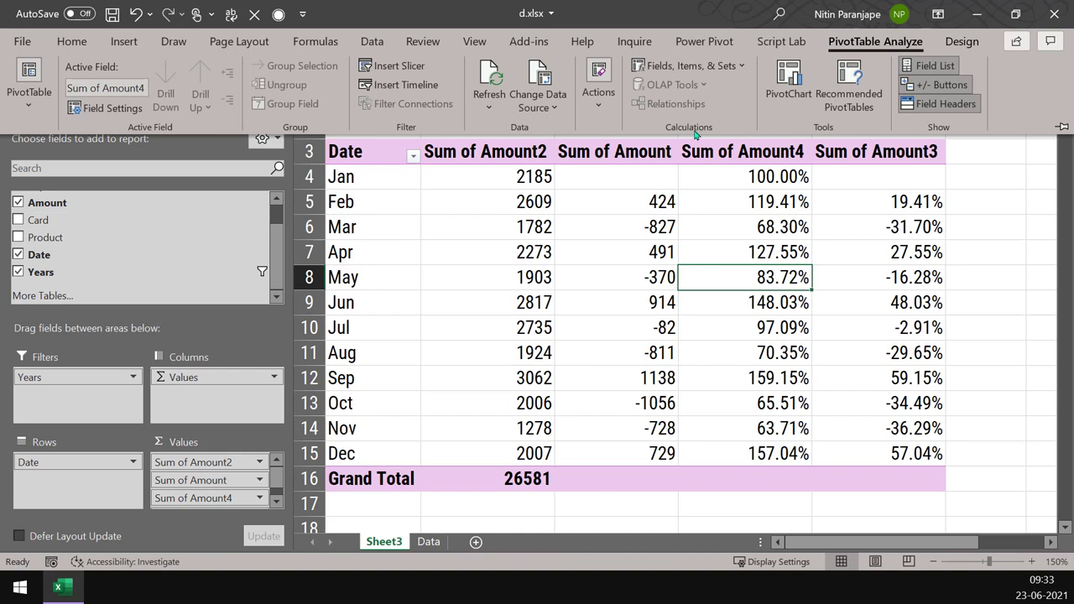
left_click(598, 94)
left_click(597, 180)
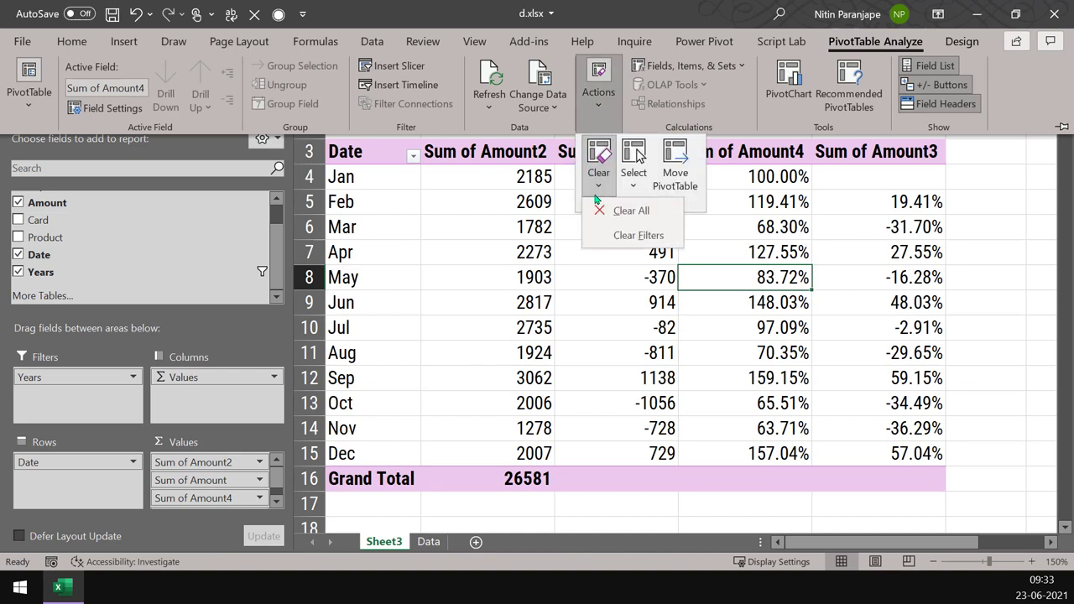
right_click(599, 211)
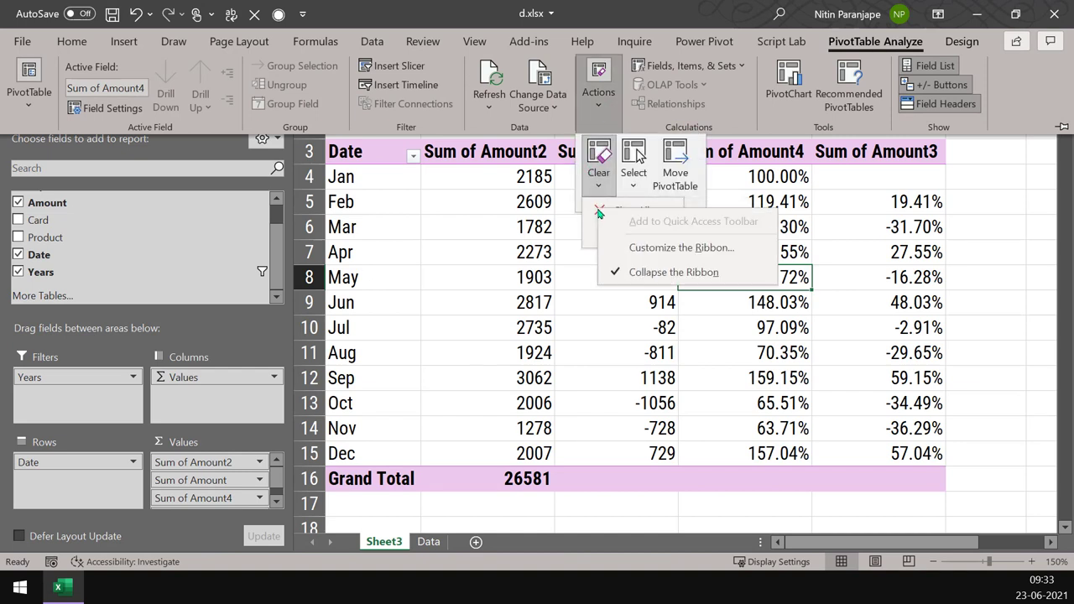
left_click(416, 22)
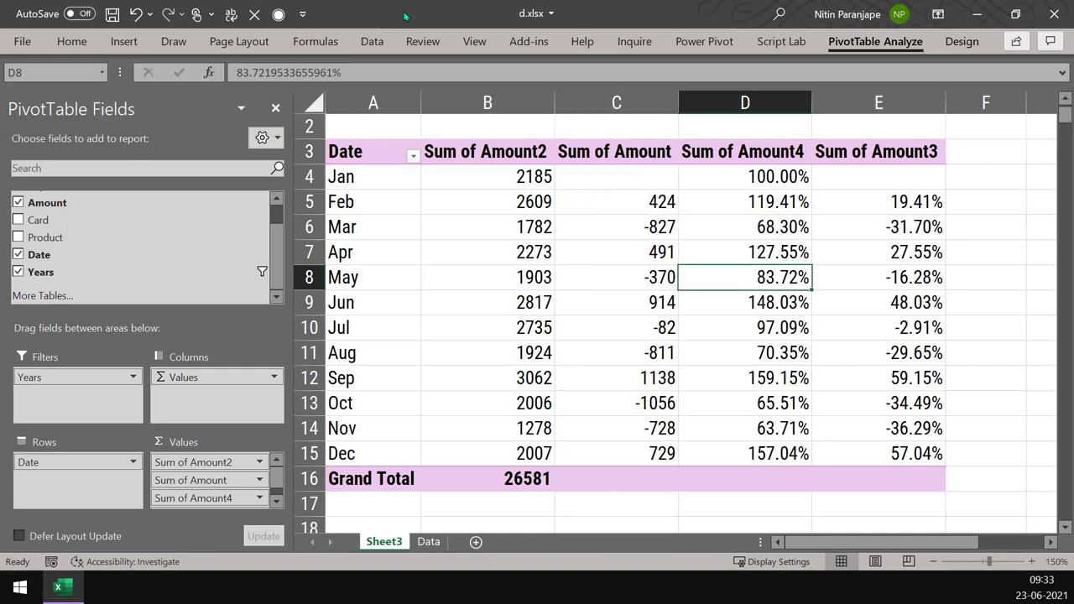
left_click(252, 15)
left_click(311, 257)
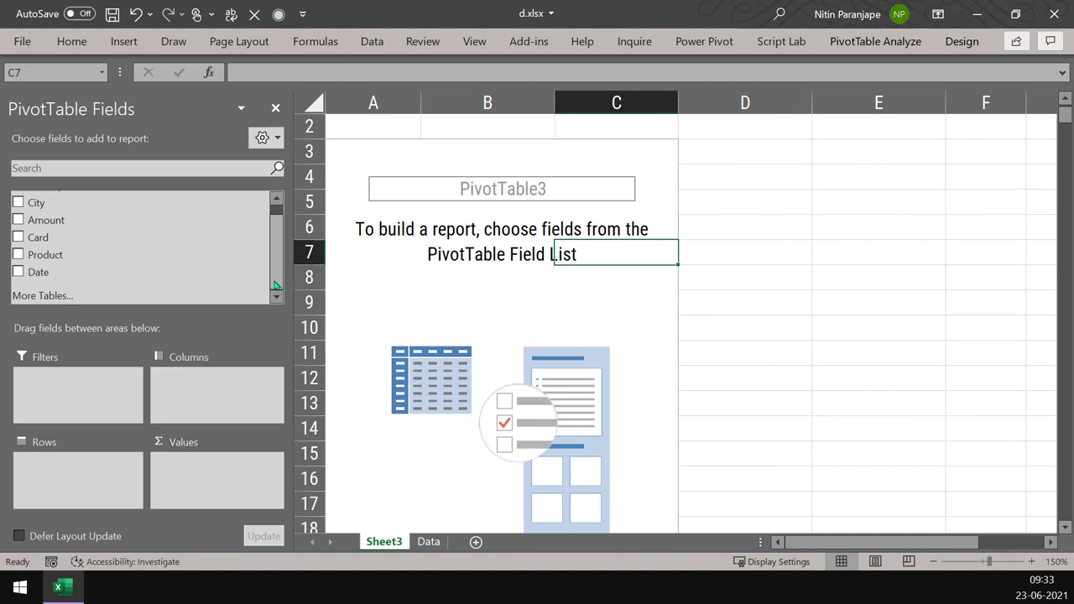
left_click_drag(109, 219, 202, 483)
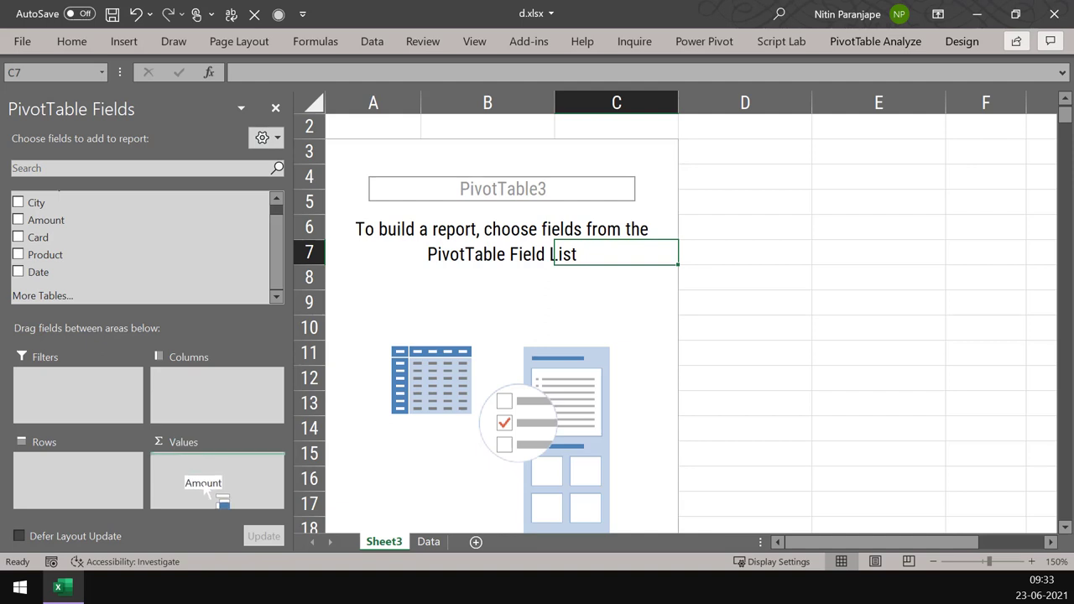
- List Product as rows and show Sum of Amount as % of Grand Total
left_click_drag(70, 253, 60, 491)
right_click(495, 229)
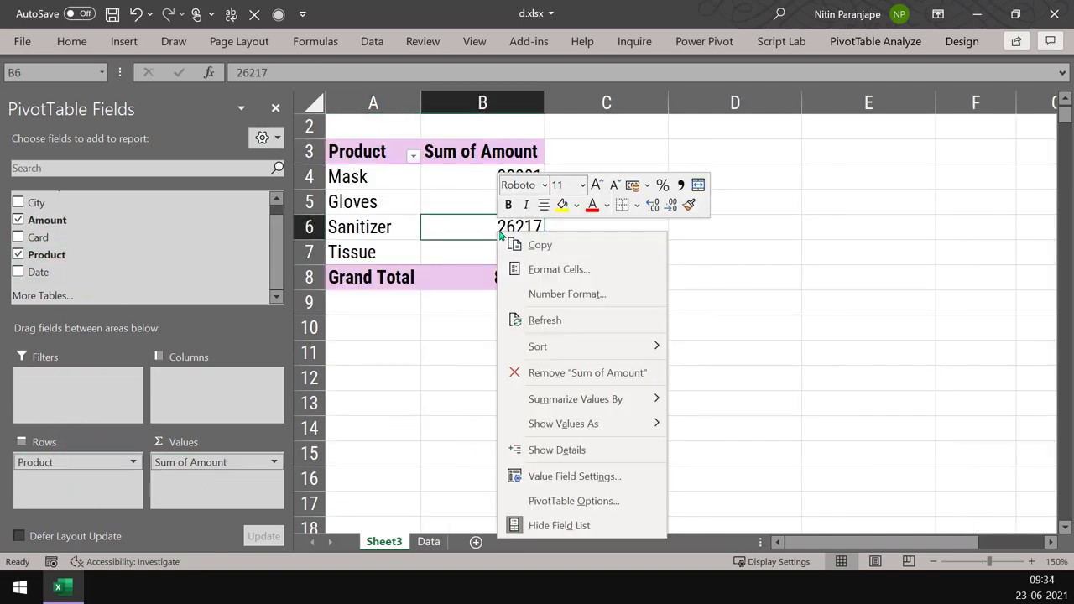
mouse_move(614, 428)
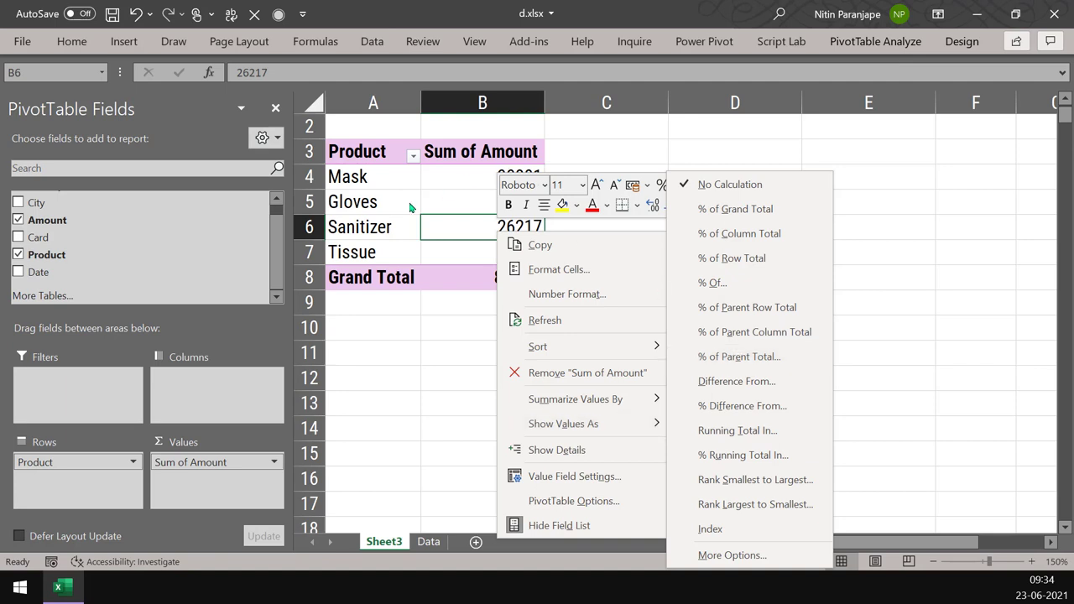
key("Escape")
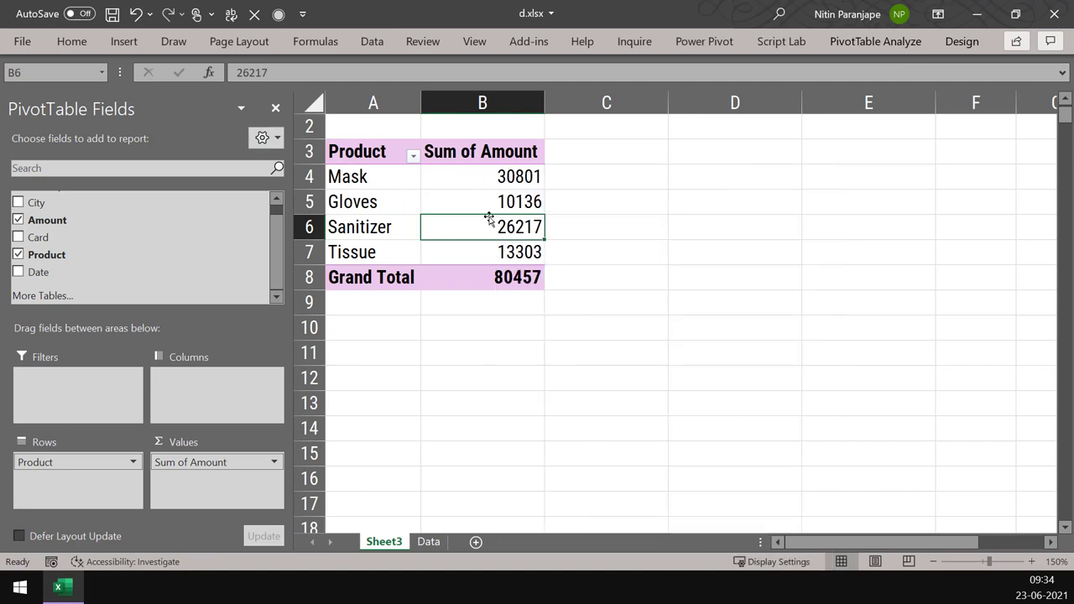
right_click(493, 225)
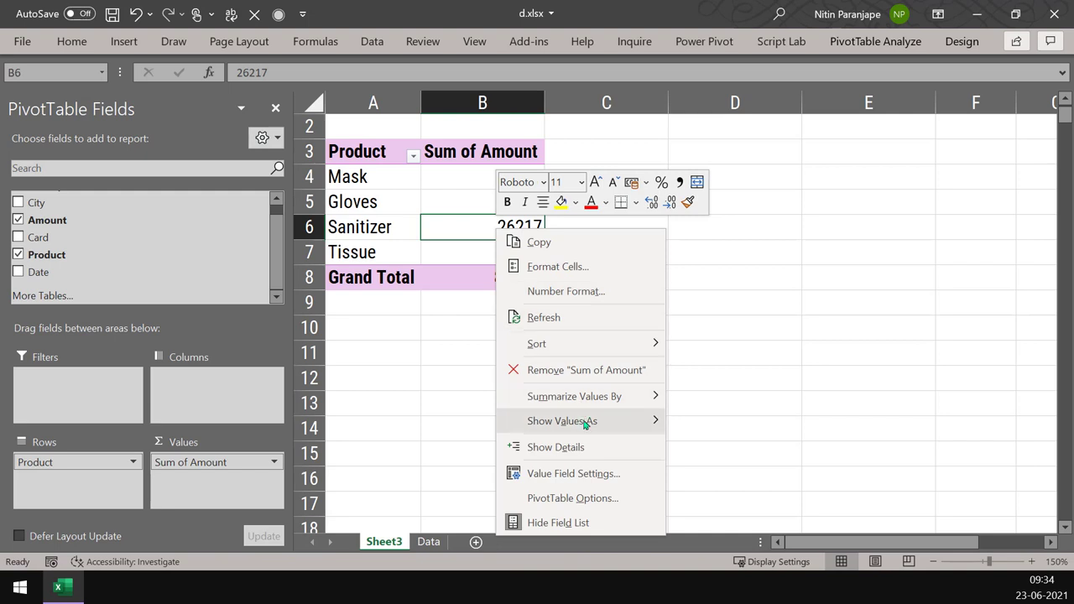
key("Escape")
left_click(796, 239)
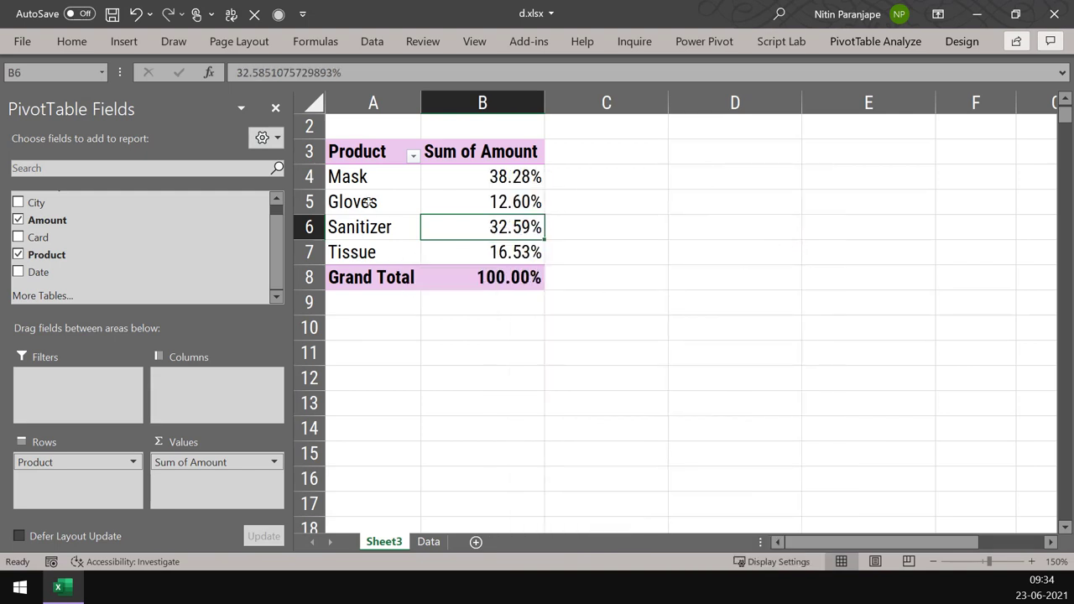
- Add Card as a second row field and inspect the Mask percentages, e.g. Mask 38.28%
left_click_drag(125, 240, 107, 482)
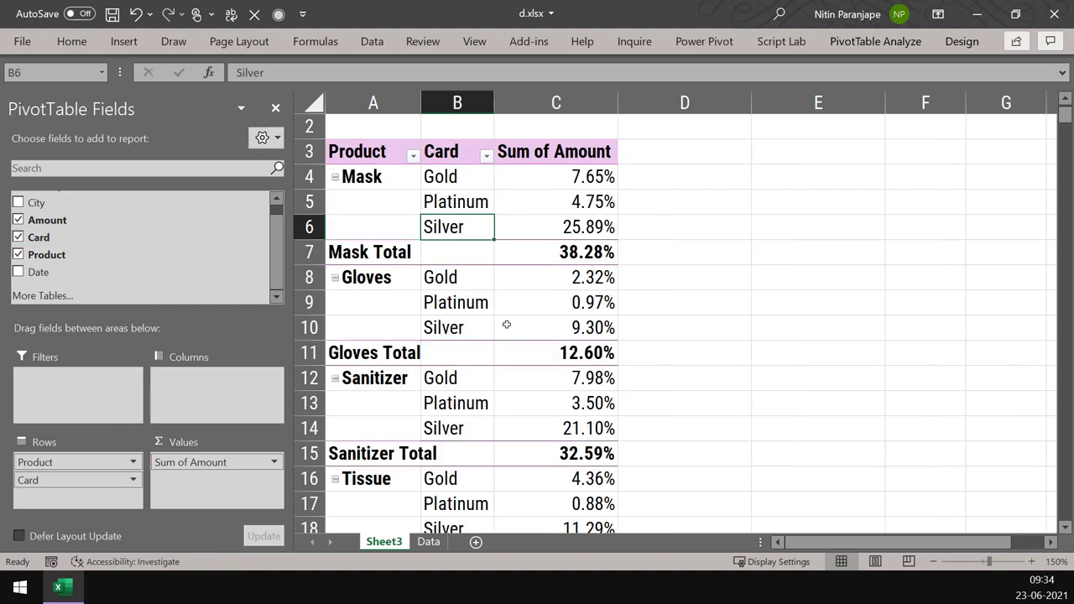
left_click(593, 252)
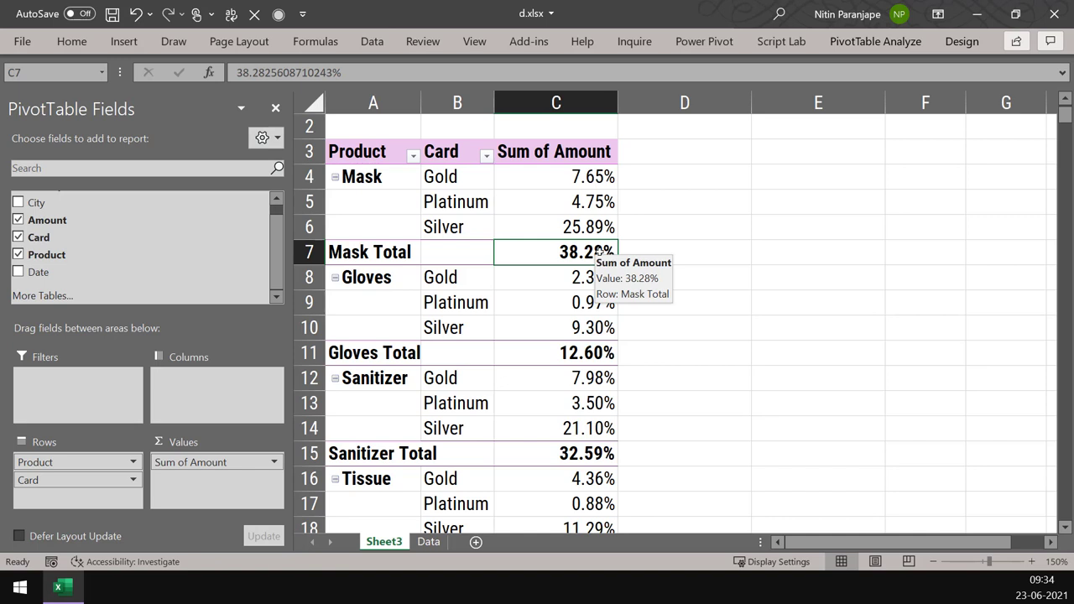
scroll(683, 275, "down", 4)
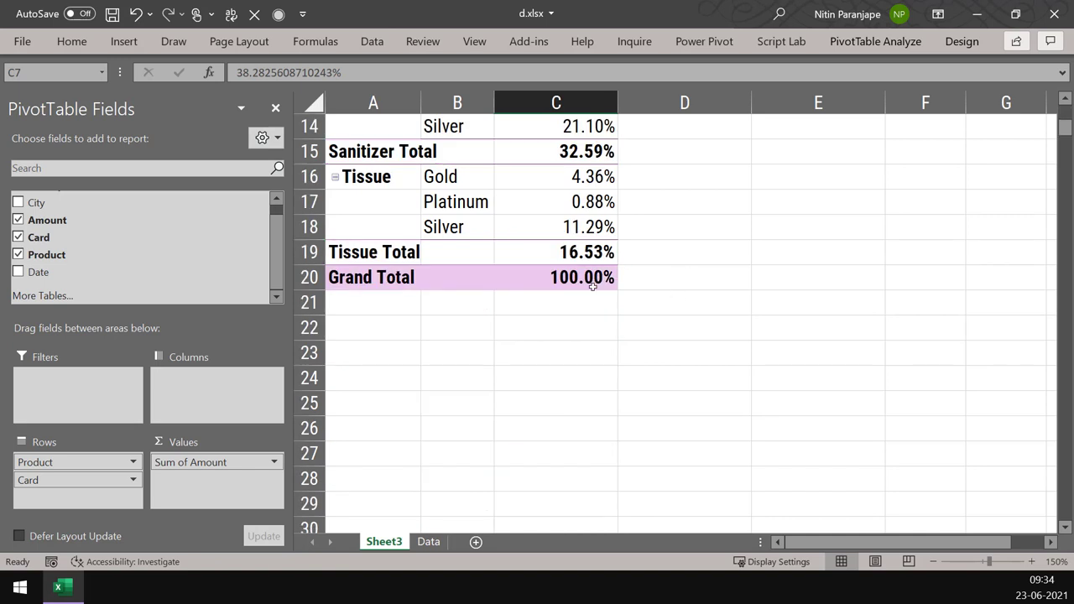
scroll(638, 253, "up", 4)
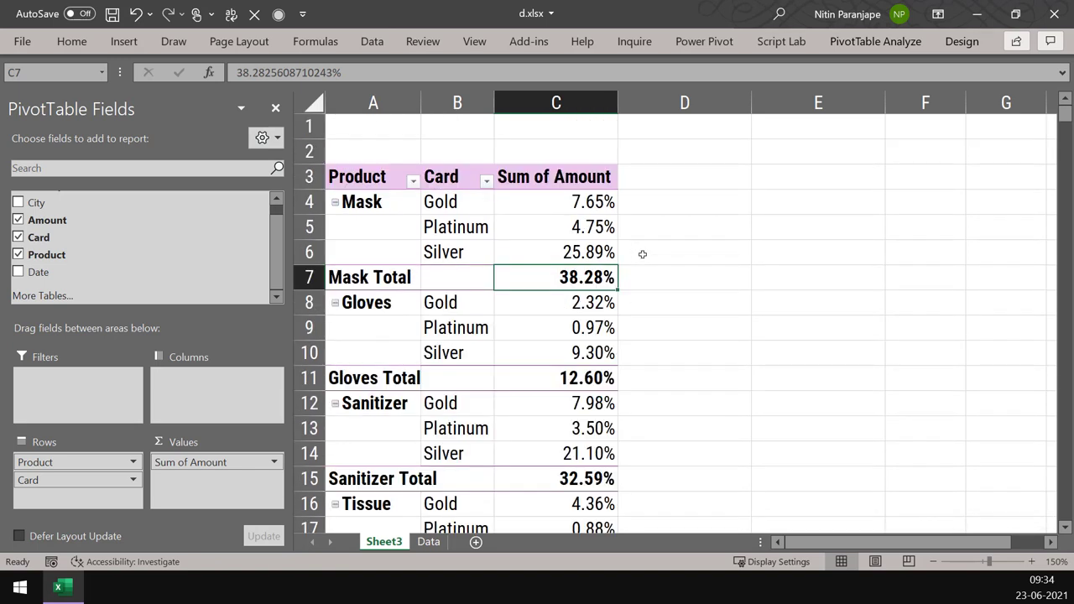
left_click(587, 205)
left_click_drag(568, 251, 572, 205)
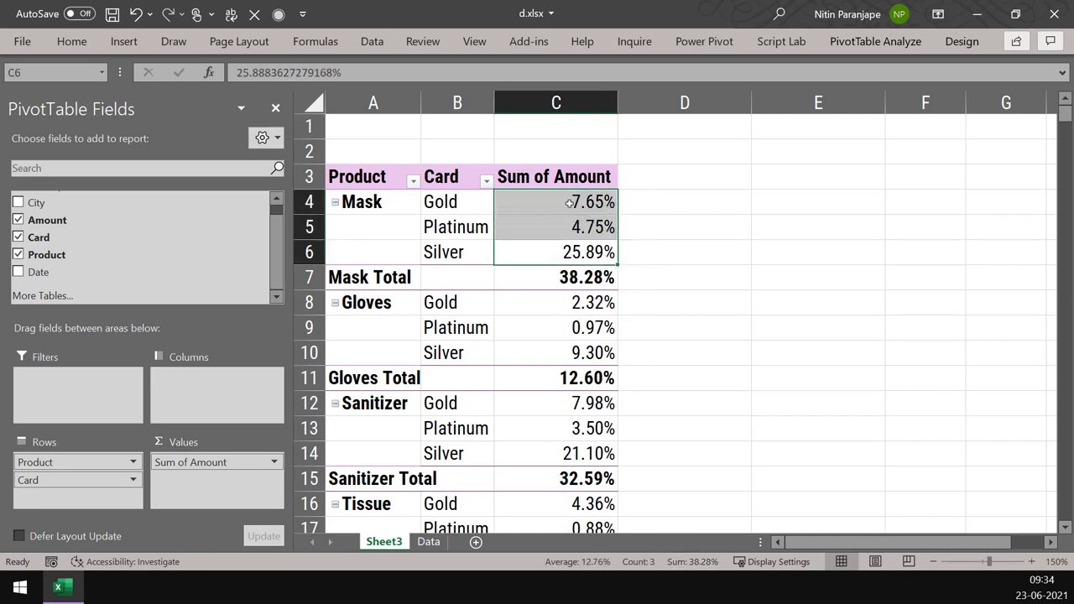
left_click(374, 203)
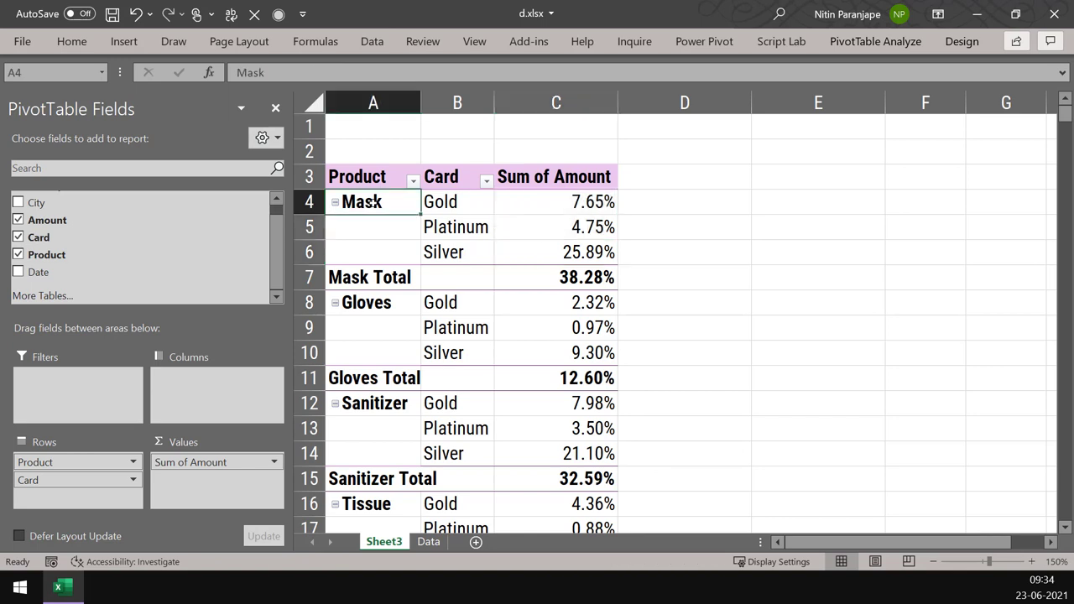
left_click(464, 214)
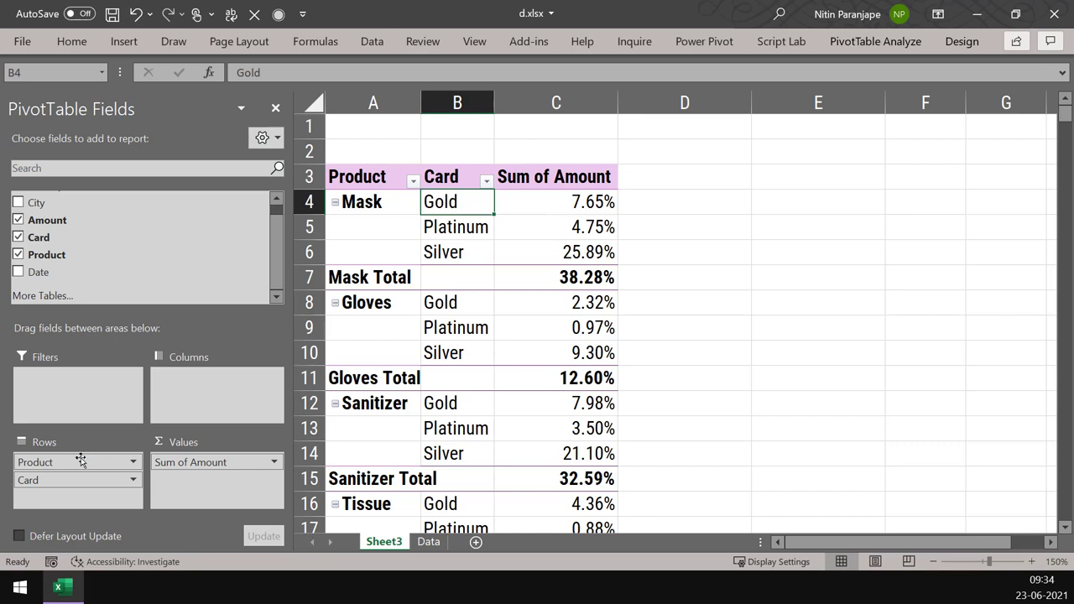
left_click_drag(71, 478, 78, 458)
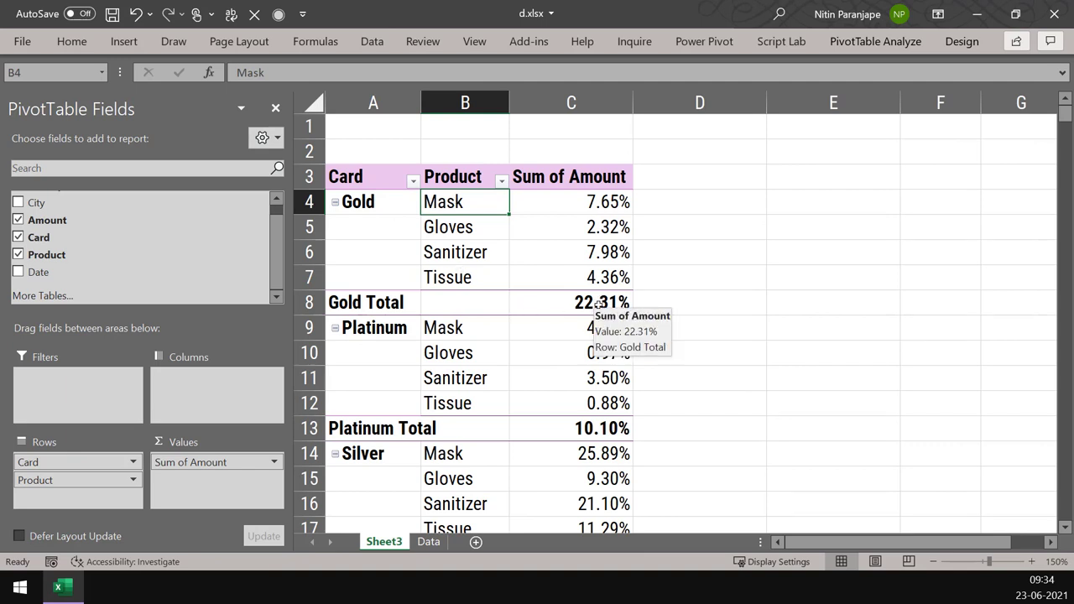
left_click(598, 304)
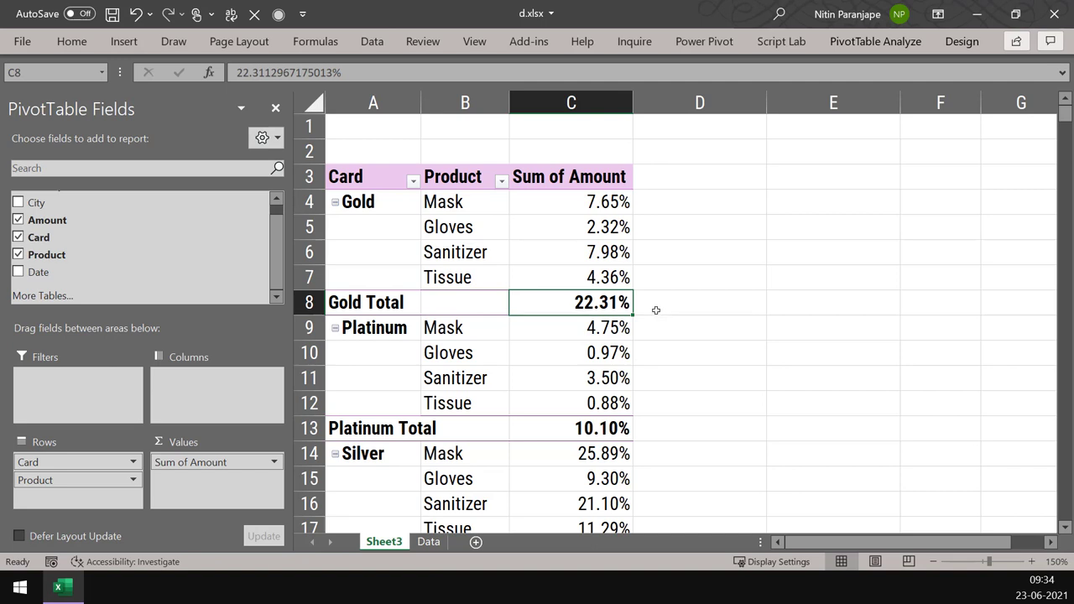
left_click_drag(595, 202, 595, 278)
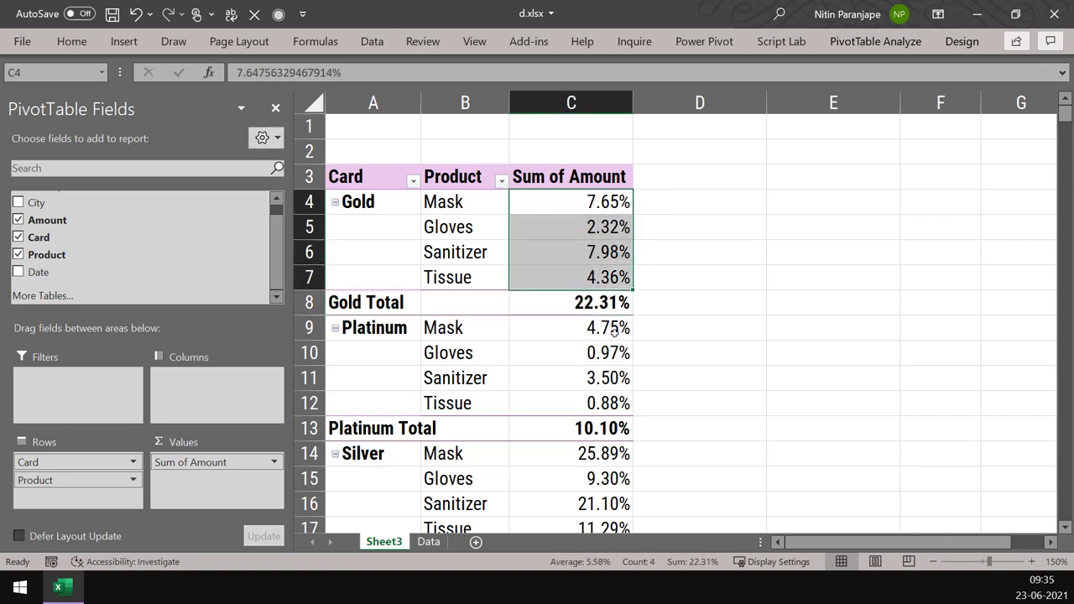
left_click(591, 309)
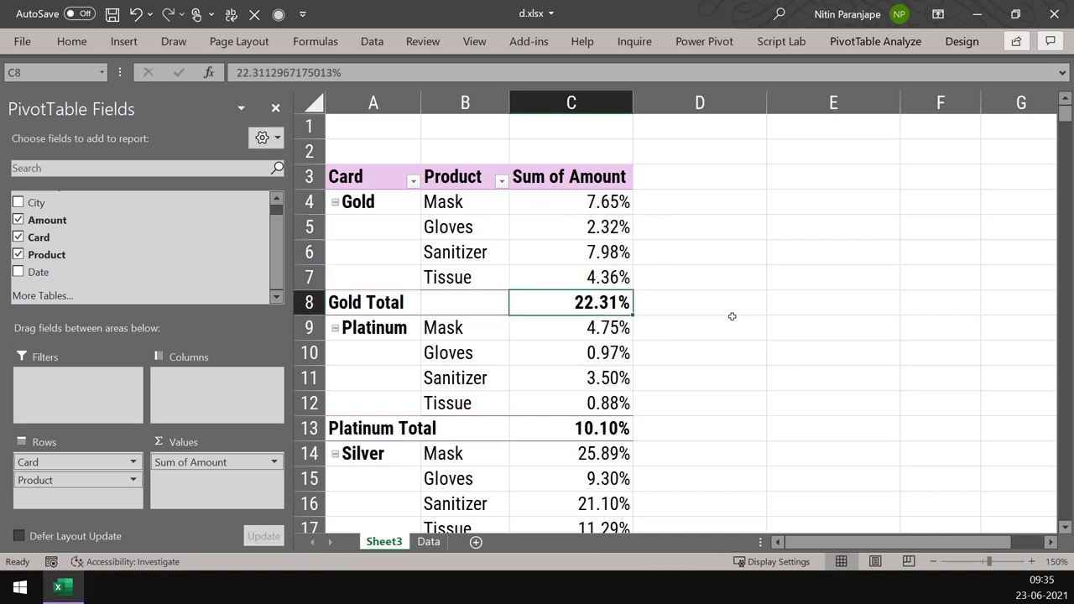
left_click(591, 210)
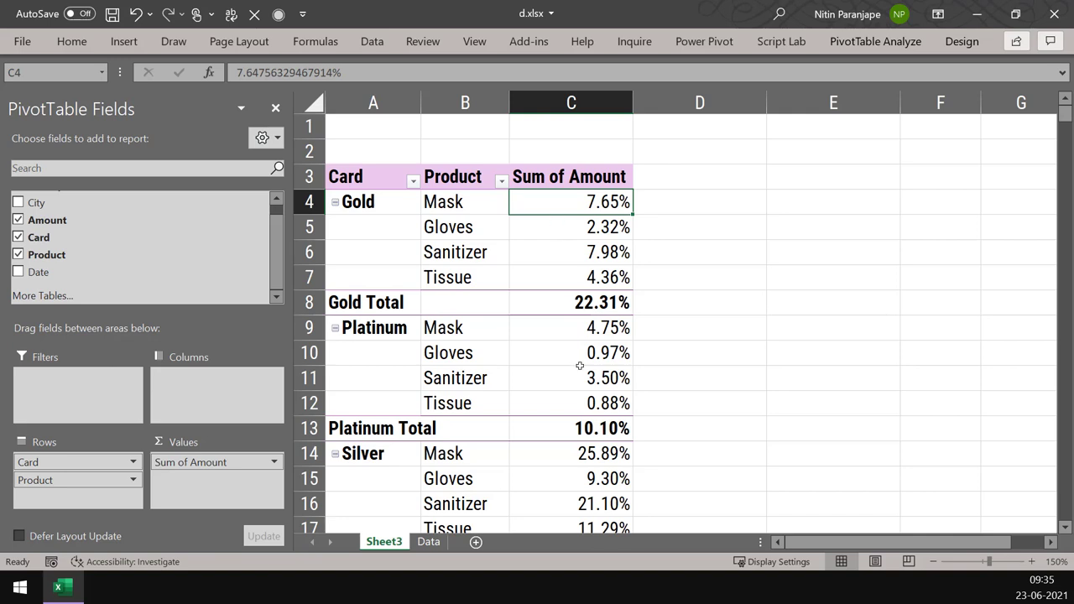
scroll(579, 373, "down", 10)
scroll(576, 343, "up", 6)
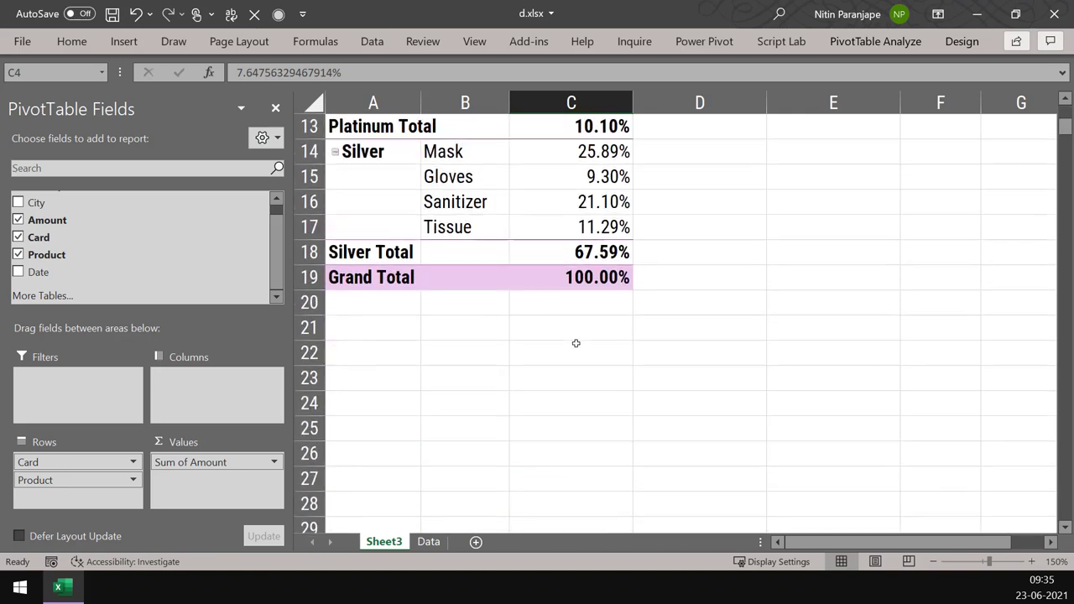
scroll(576, 343, "up", 4)
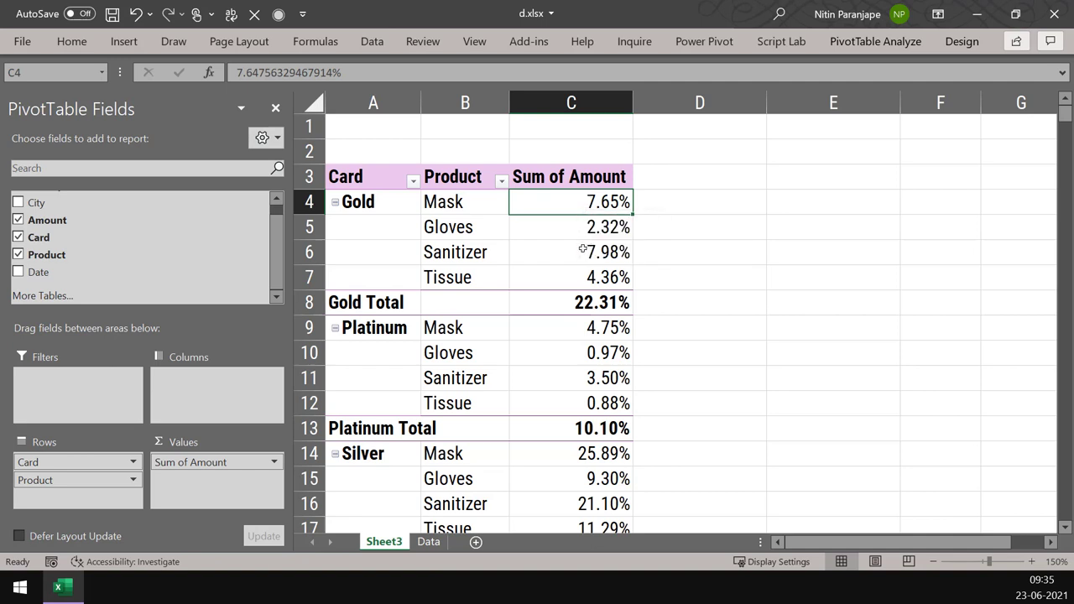
left_click(567, 274, "shift")
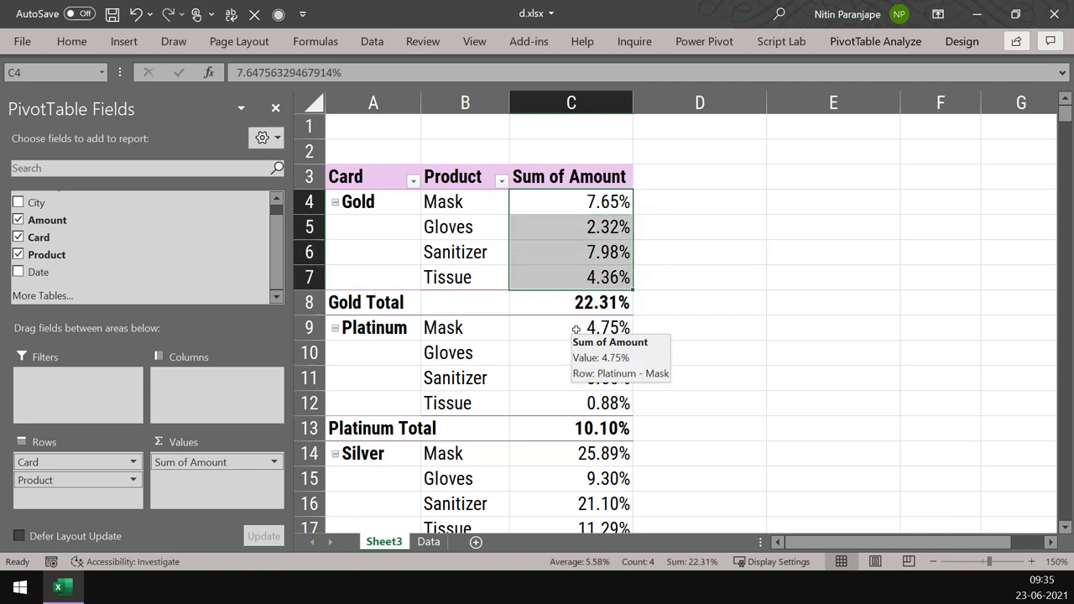
left_click(575, 329, "ctrl")
left_click(578, 353, "ctrl")
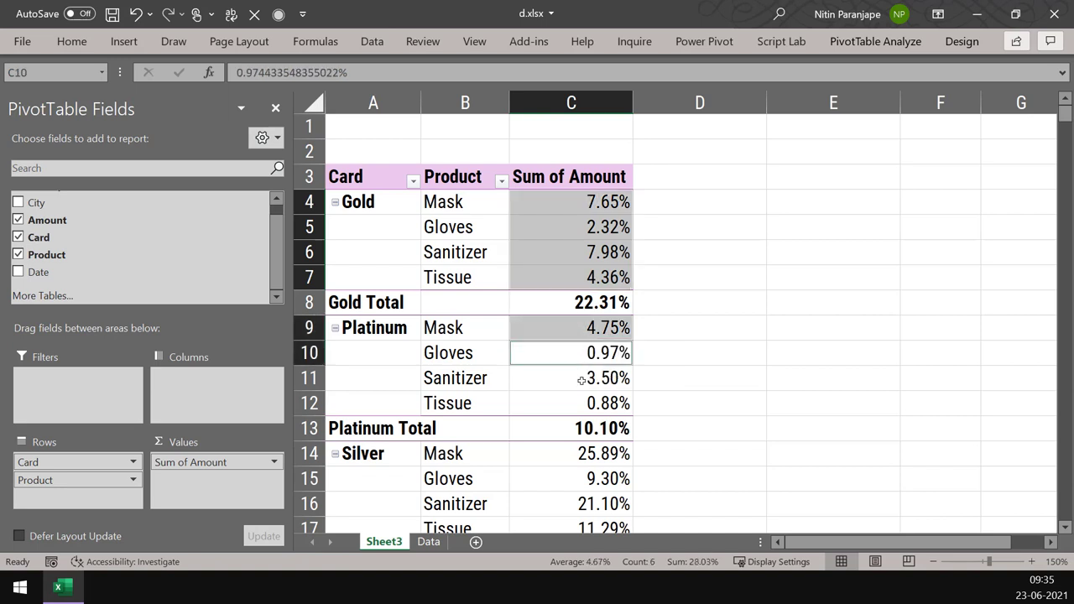
left_click(581, 379, "ctrl")
left_click(579, 401, "ctrl")
scroll(697, 422, "down", 2)
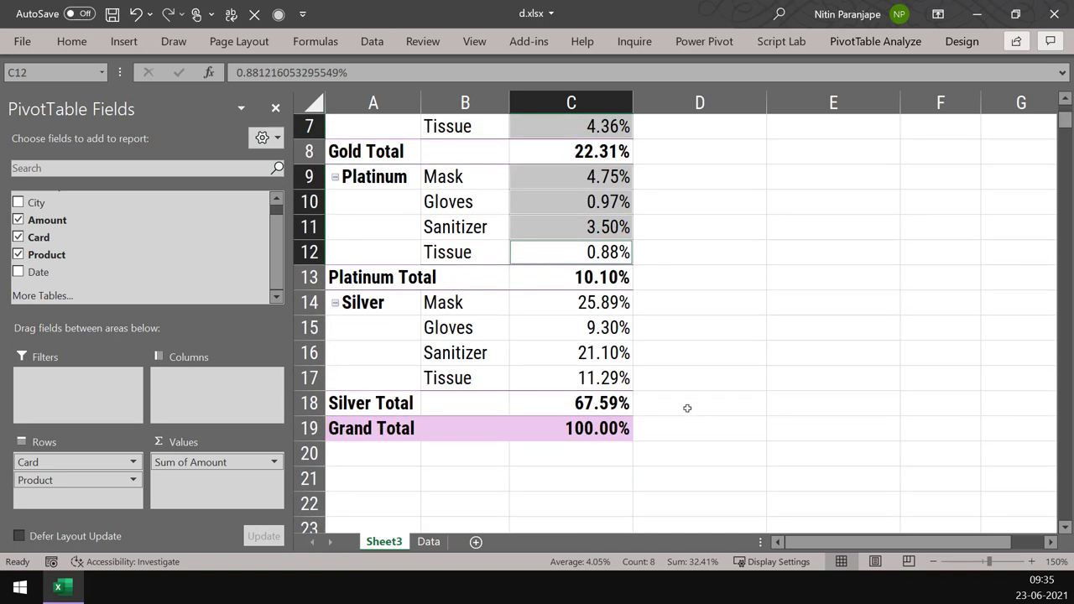
left_click(588, 307, "ctrl")
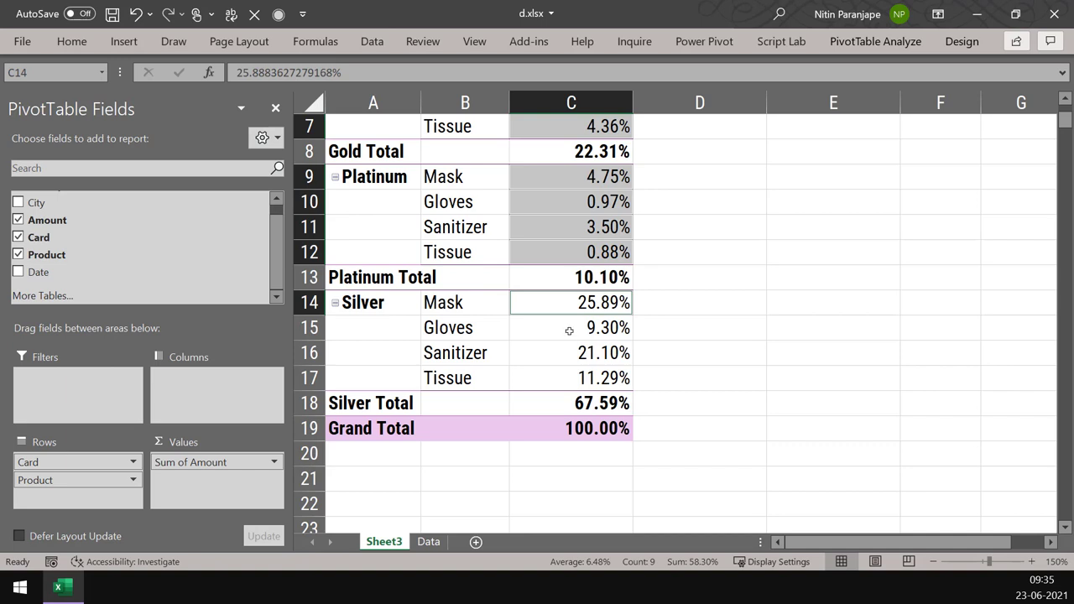
left_click(569, 332, "ctrl")
left_click(566, 356, "ctrl")
left_click(538, 375, "ctrl")
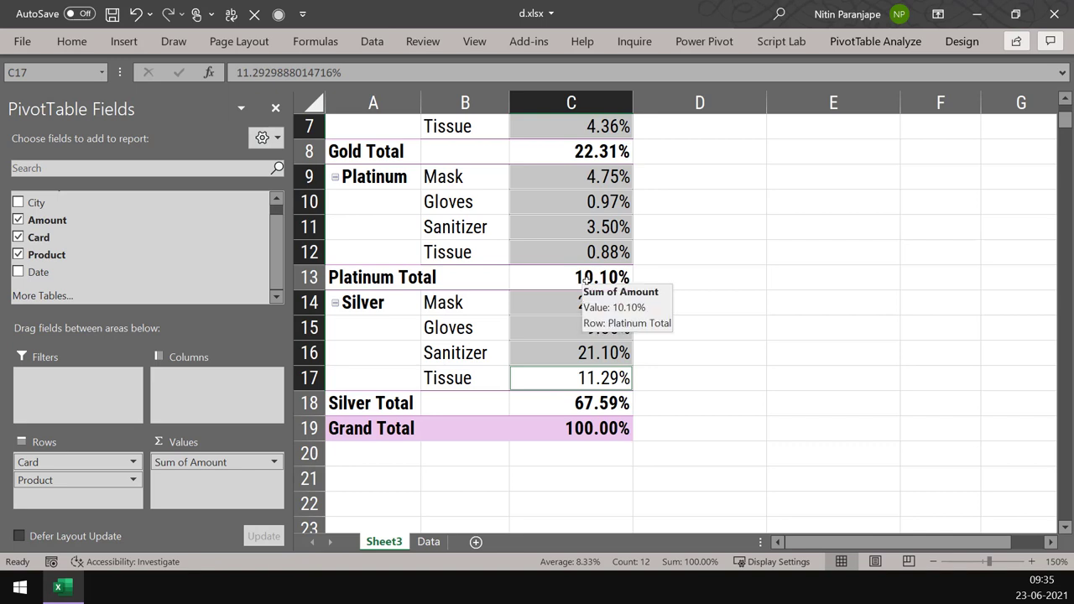
left_click(591, 230)
scroll(592, 235, "up", 2)
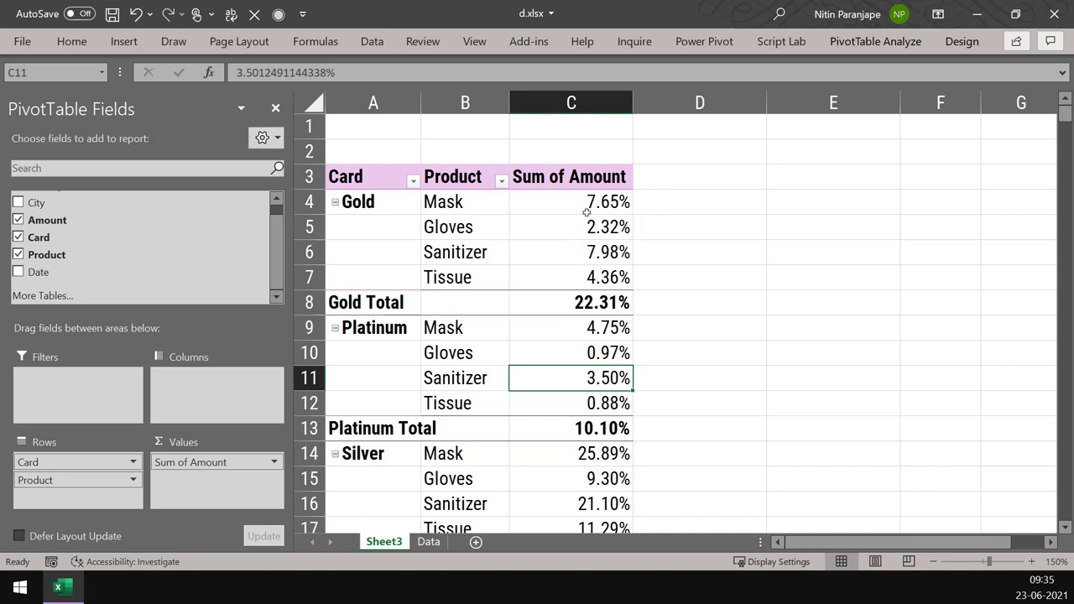
left_click_drag(571, 201, 579, 277)
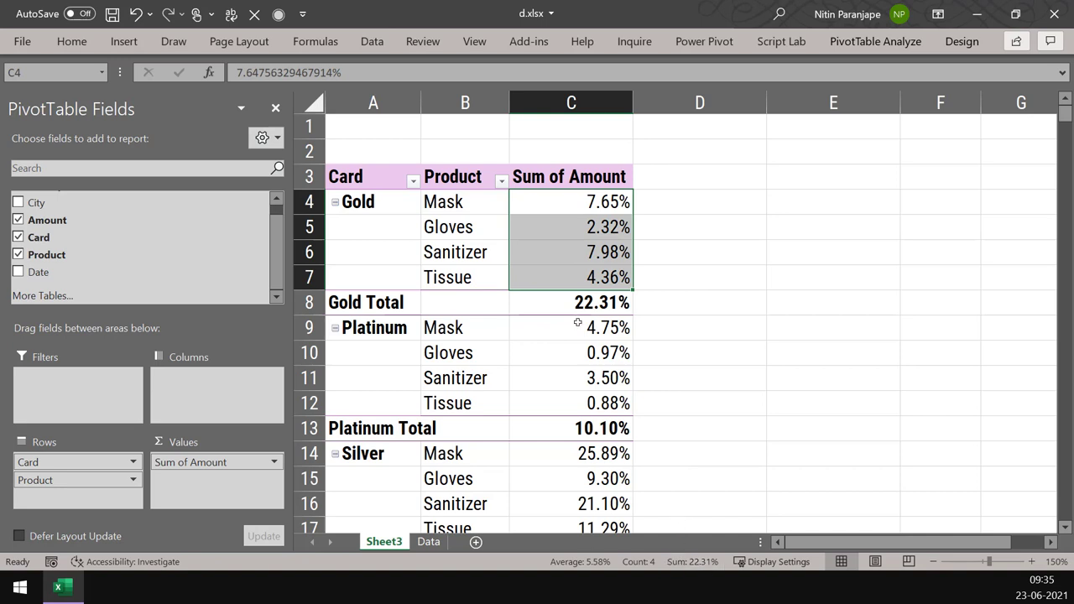
left_click(592, 237)
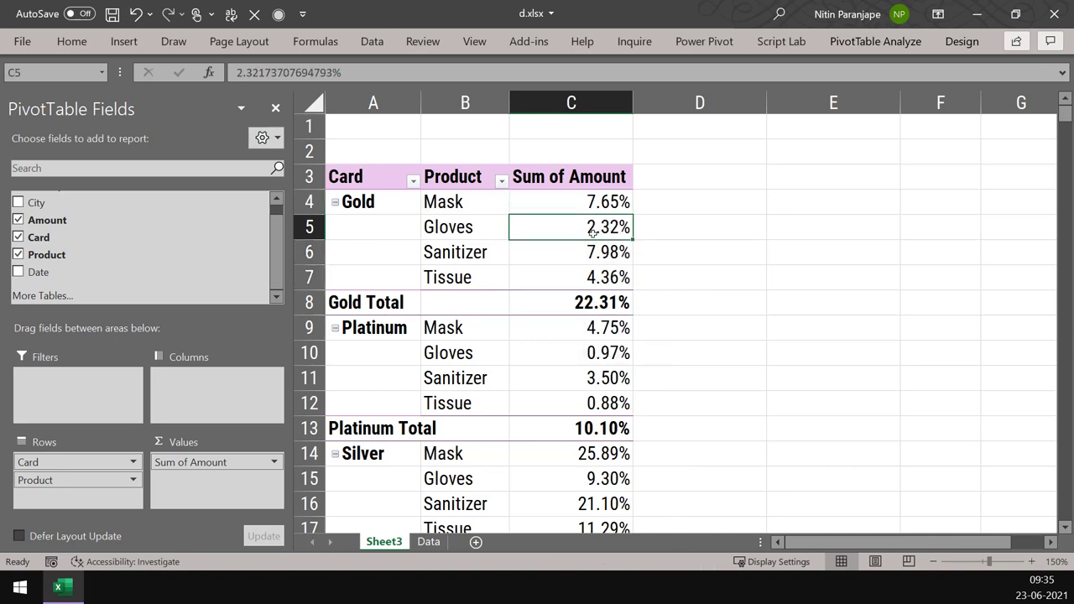
- Switch values to % of Parent Row Total and check the Gold products sum to the Gold Total
right_click(592, 233)
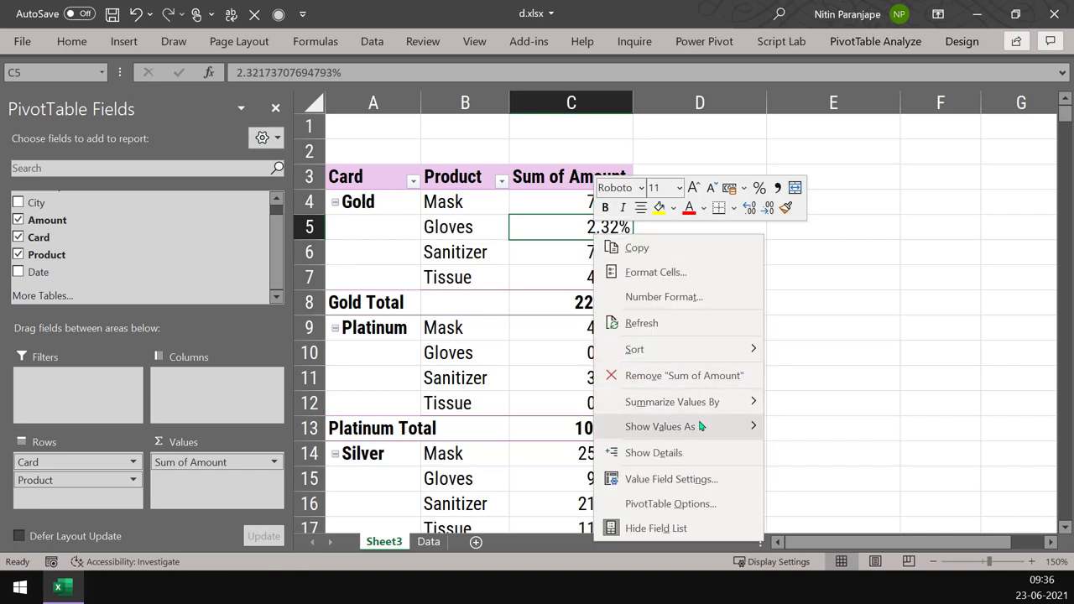
mouse_move(701, 426)
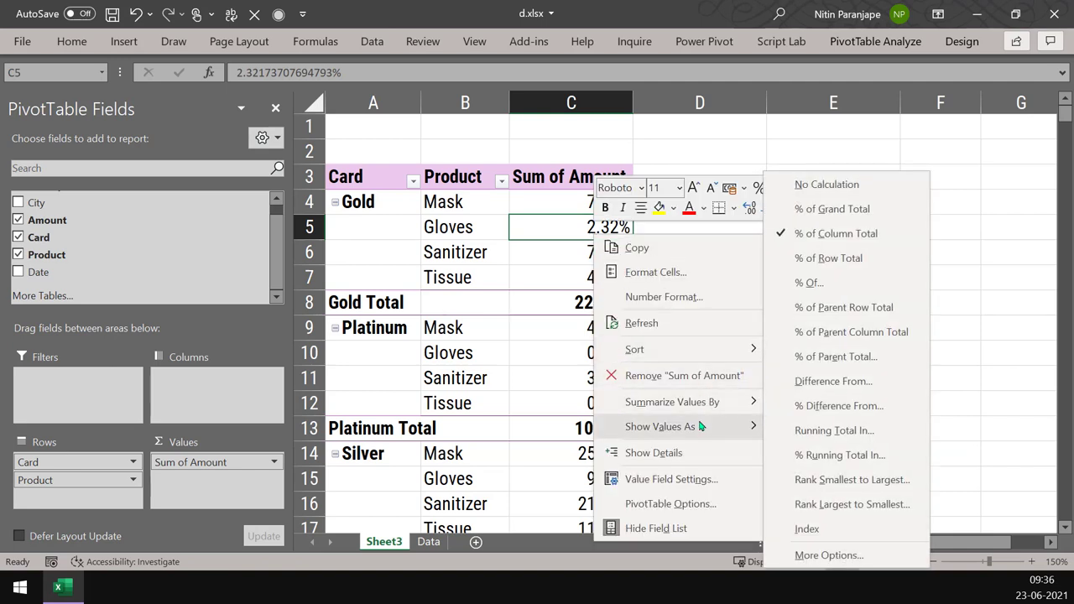
left_click(836, 308)
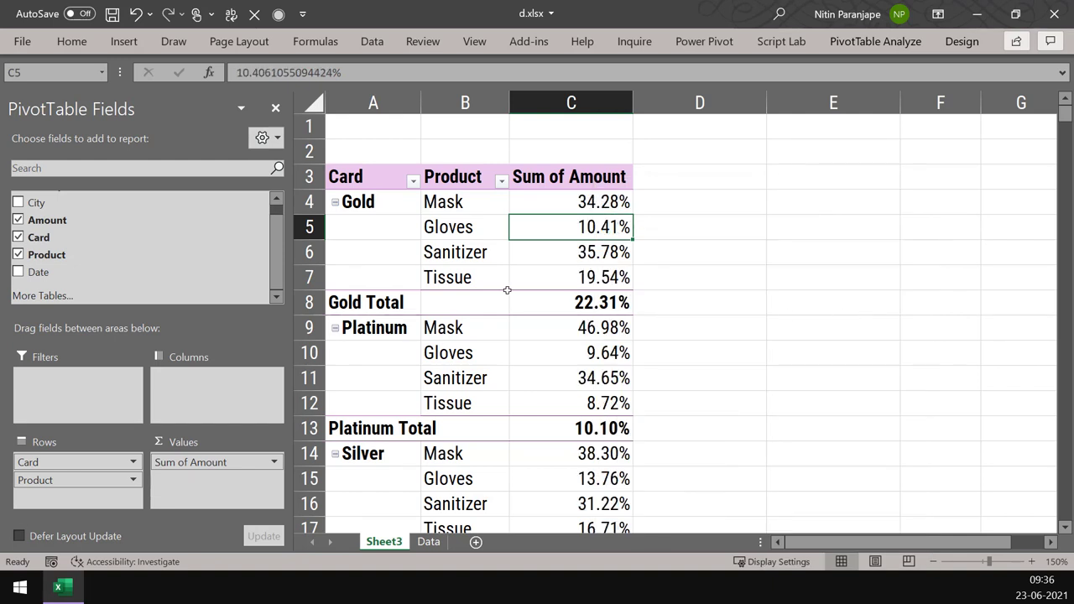
left_click(602, 305)
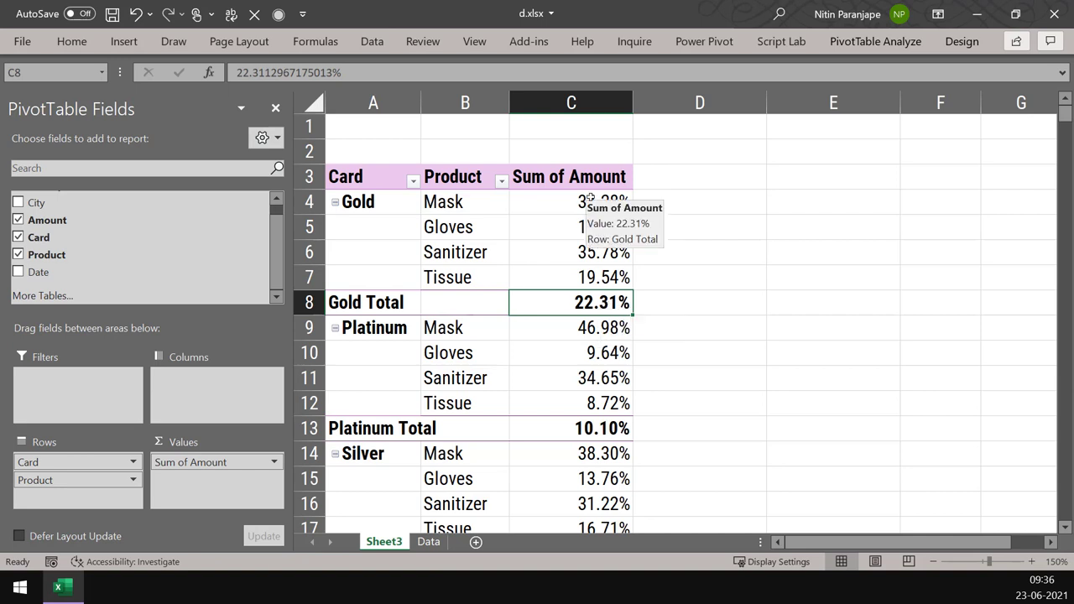
left_click_drag(587, 201, 584, 279)
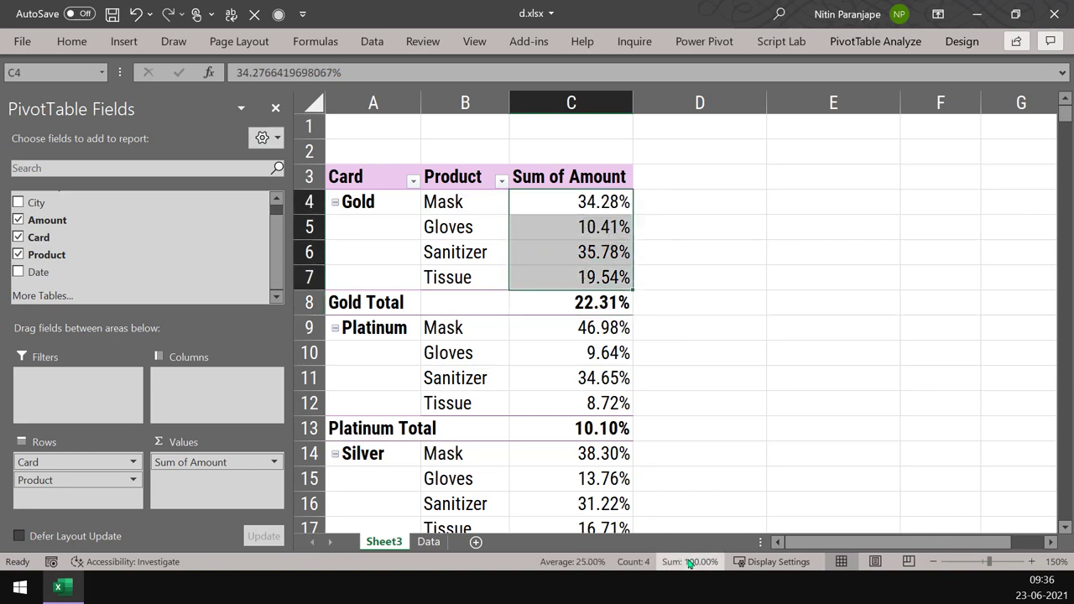
left_click(574, 227)
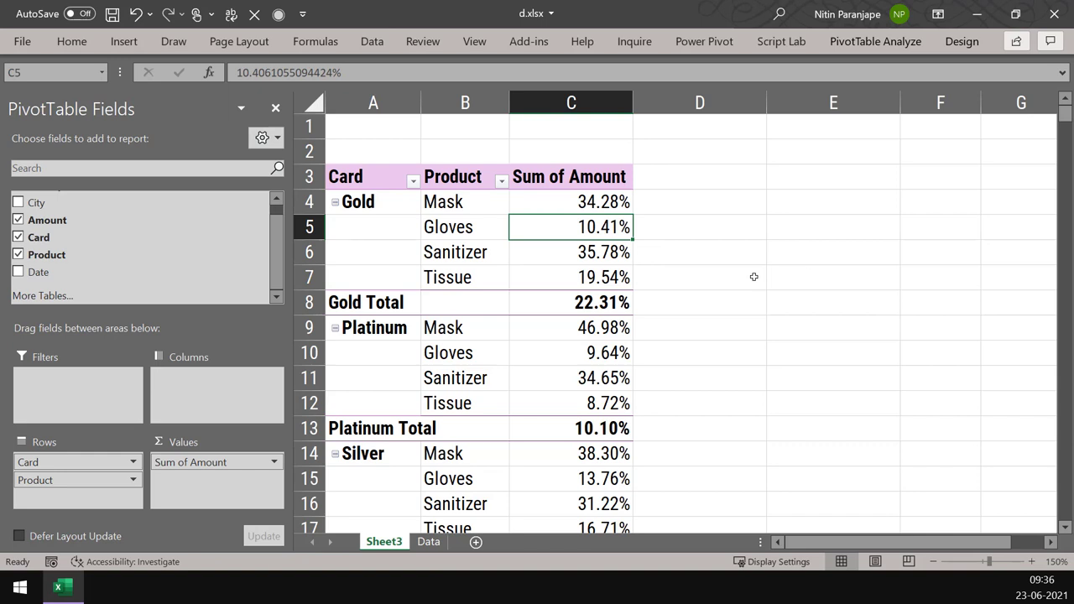
left_click(566, 271)
right_click(567, 268)
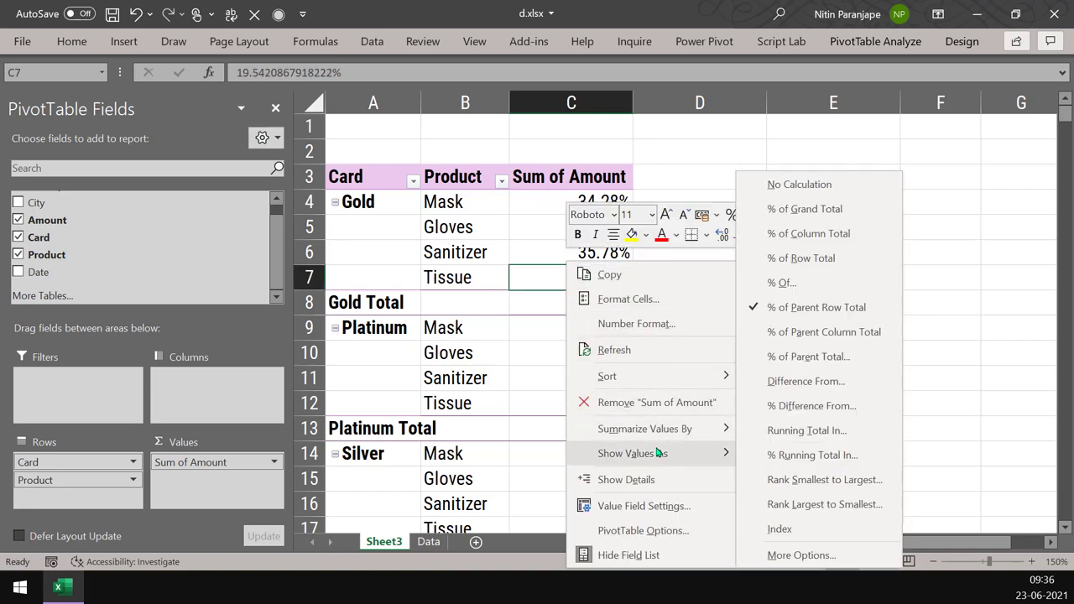
key("Escape")
key("Escape")
left_click_drag(553, 208, 552, 288)
left_click(619, 307)
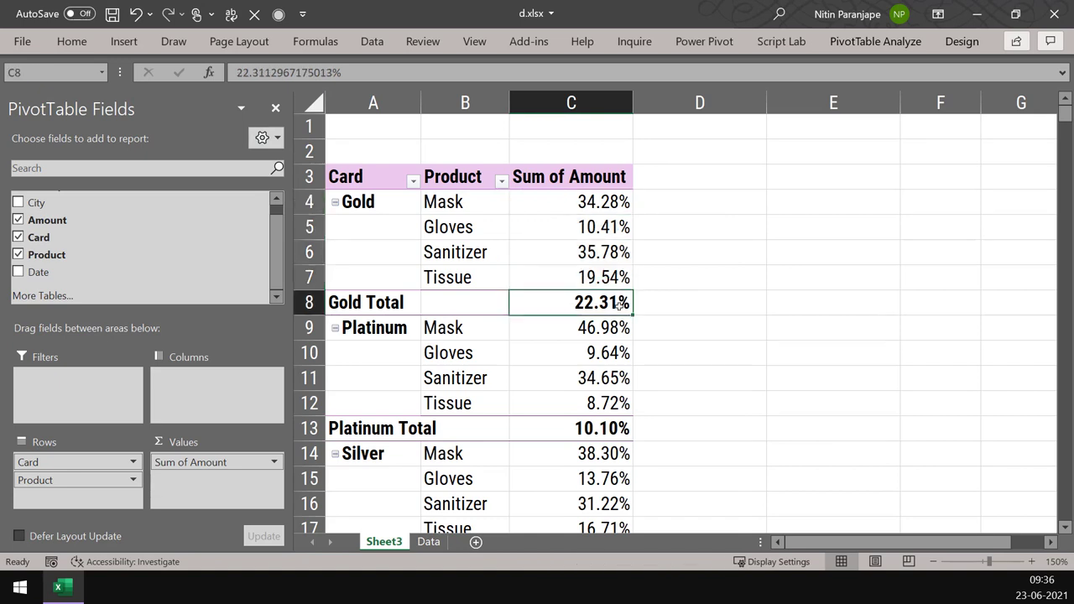
left_click(568, 254)
- Set values to % of Parent Total with Base Field Card, so each card totals 100.00%
right_click(569, 254)
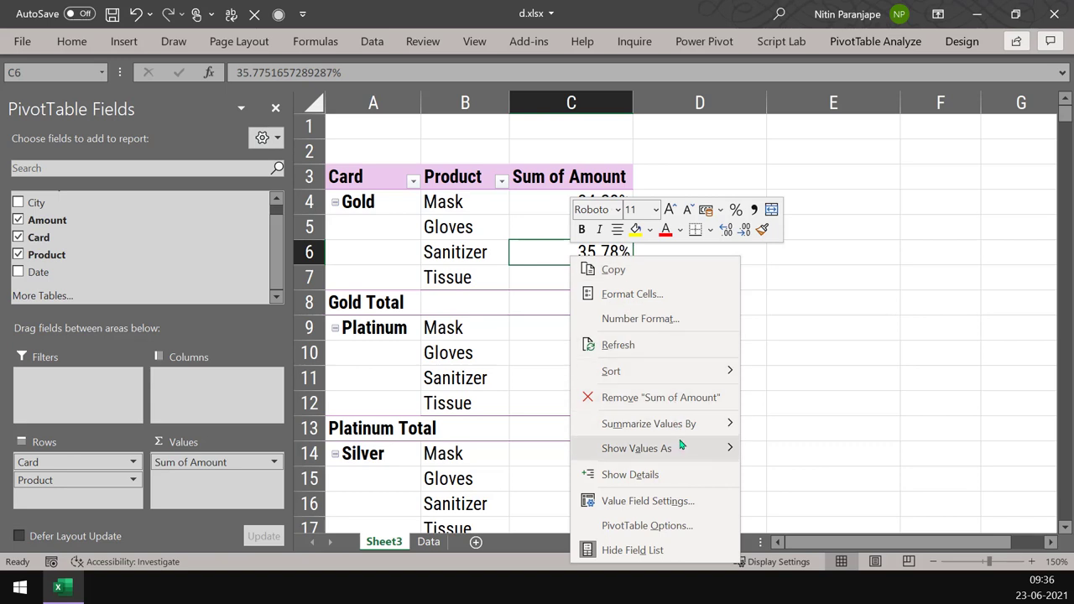
mouse_move(683, 448)
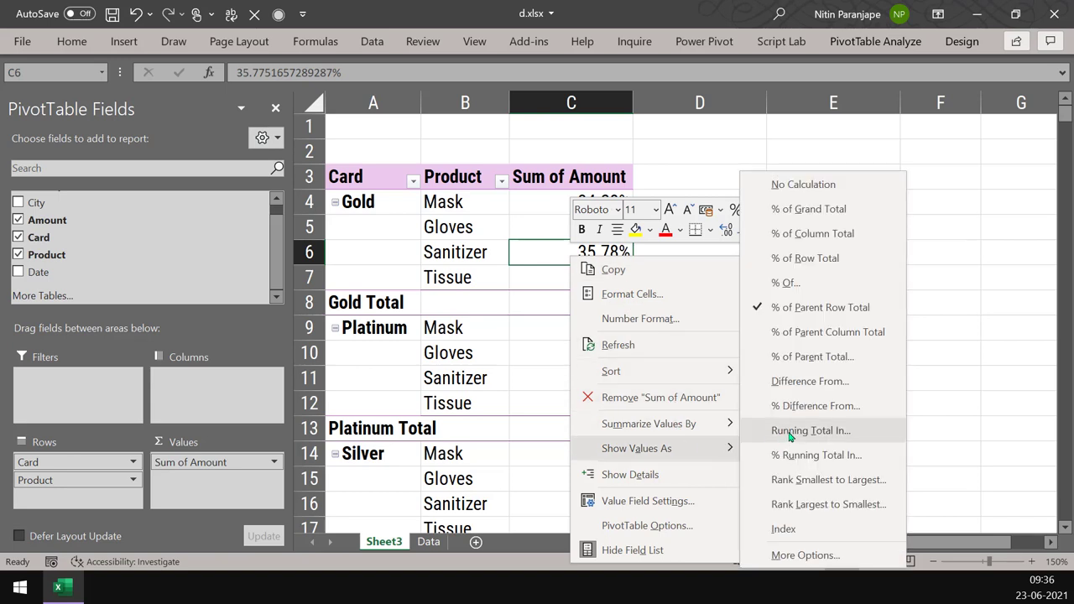
left_click(810, 307)
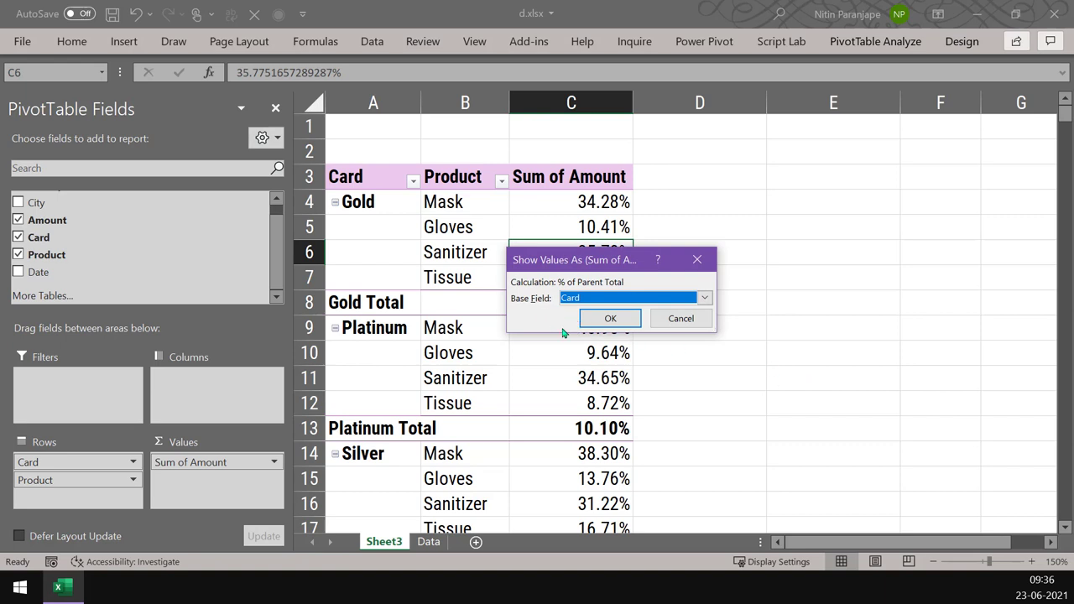
left_click(610, 319)
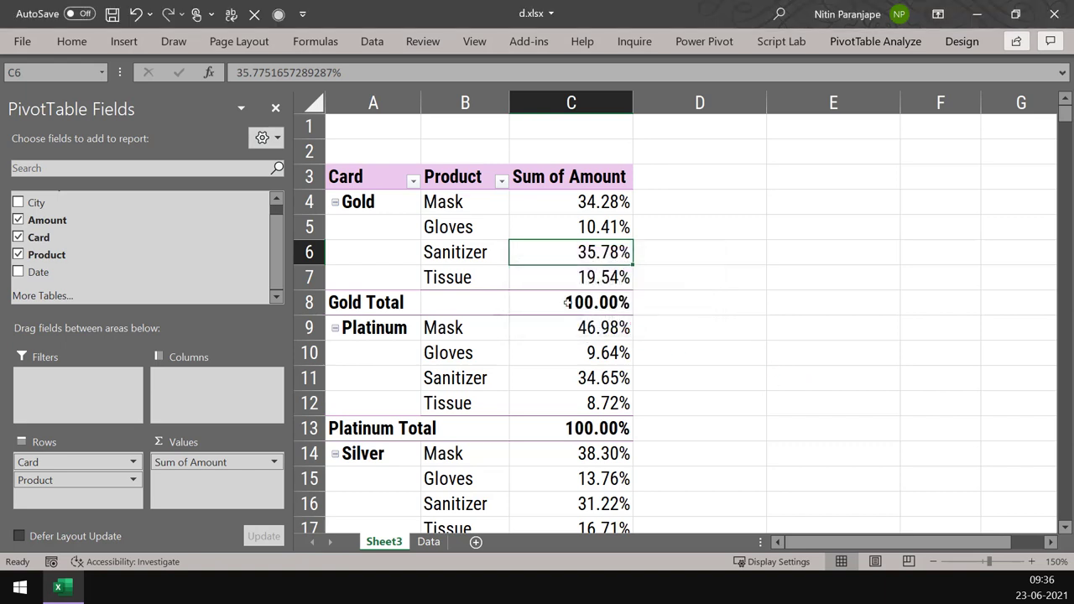
mouse_move(591, 252)
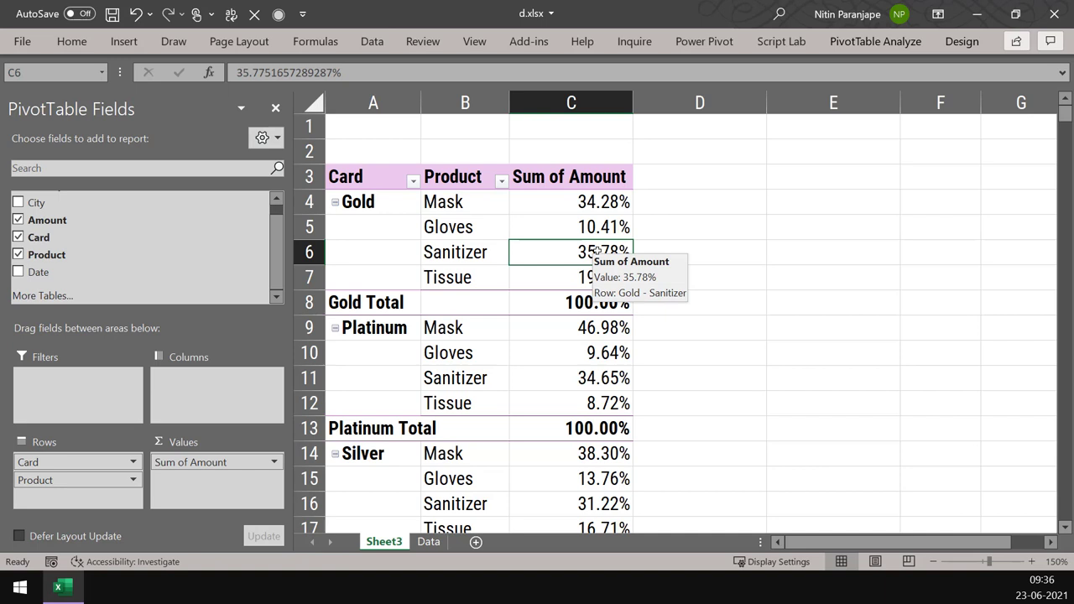
right_click(601, 252)
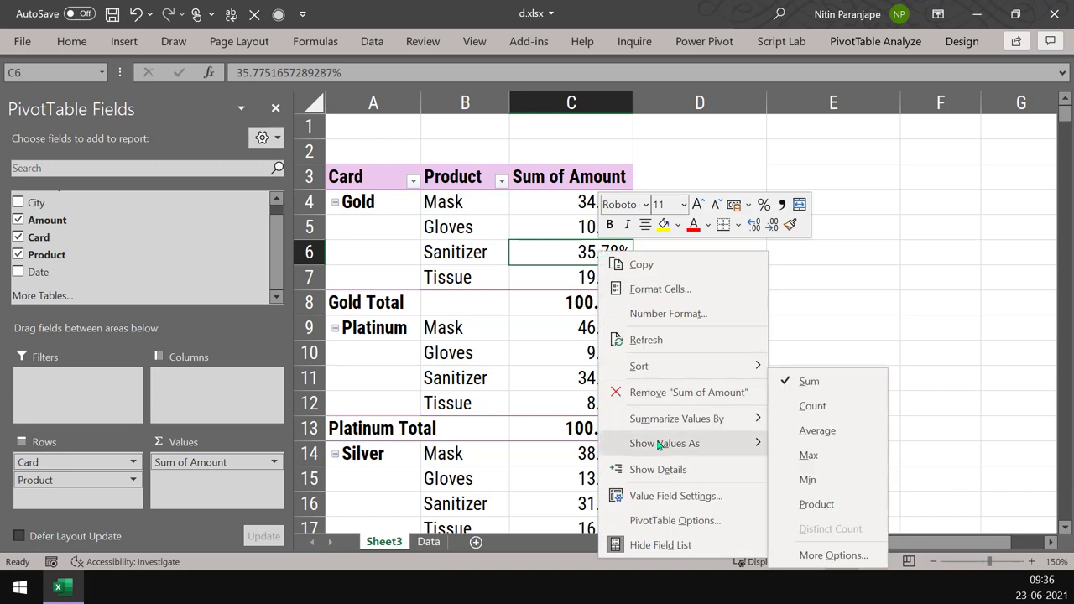
mouse_move(660, 444)
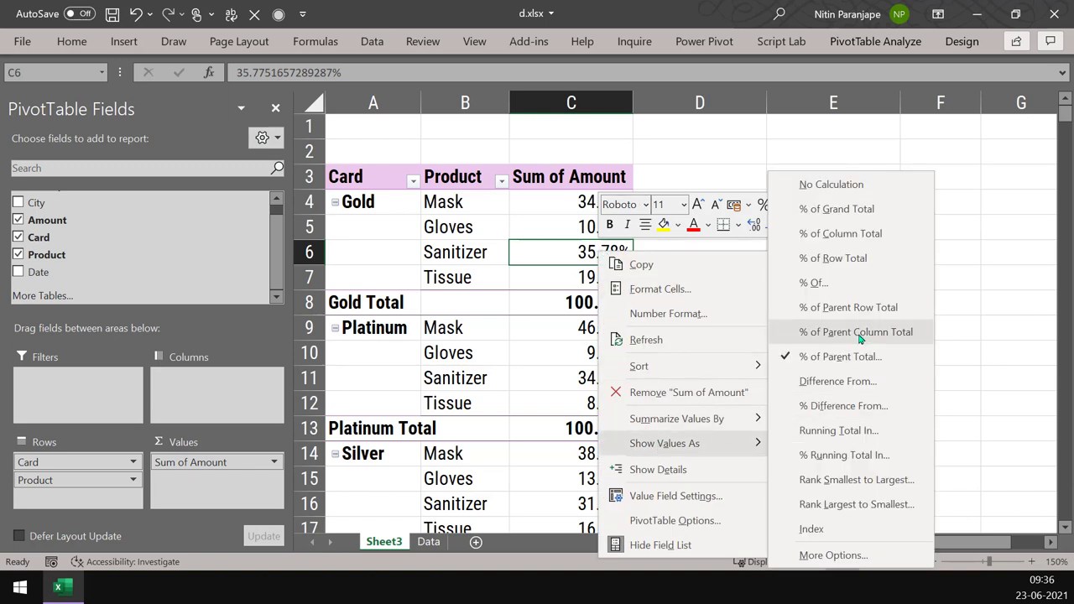
key("Escape")
key("Escape")
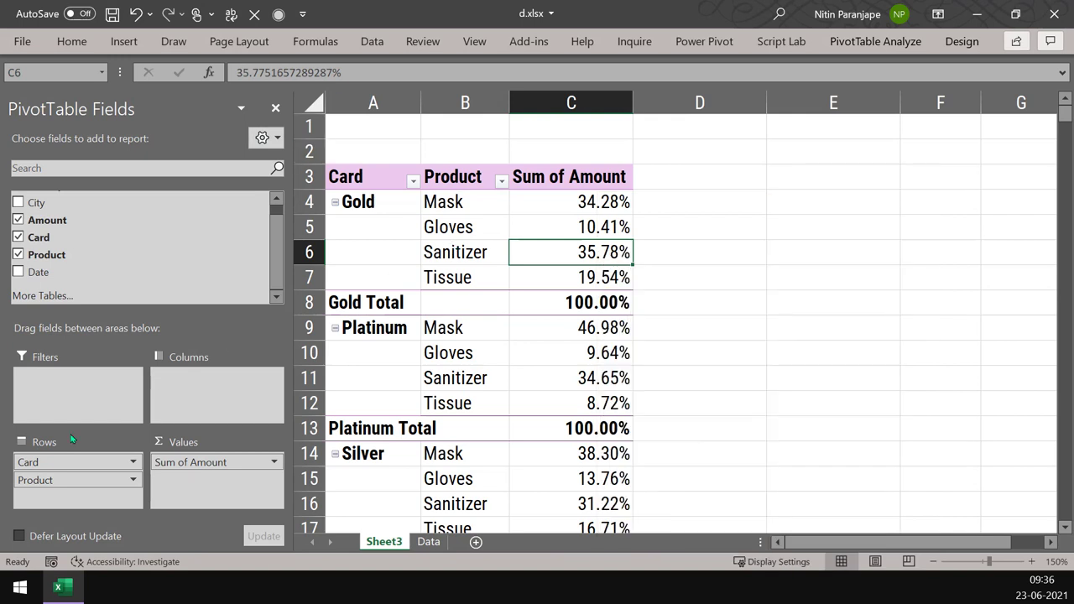
- Move Card and then Product into Columns, then open and close the Gold Sanitizer value's options unchanged
left_click_drag(60, 460, 173, 373)
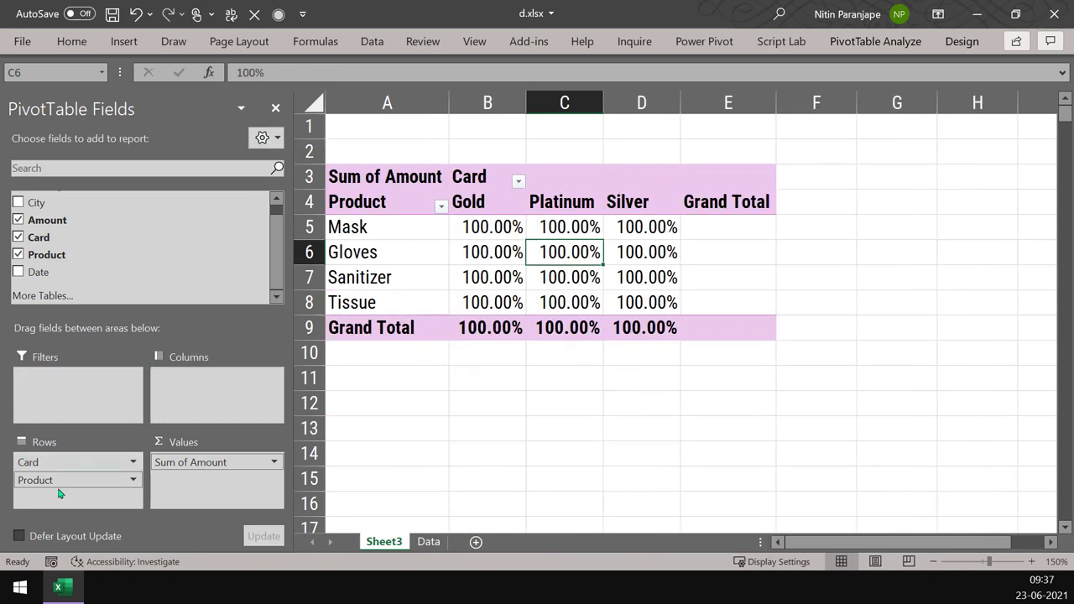
left_click_drag(77, 462, 232, 399)
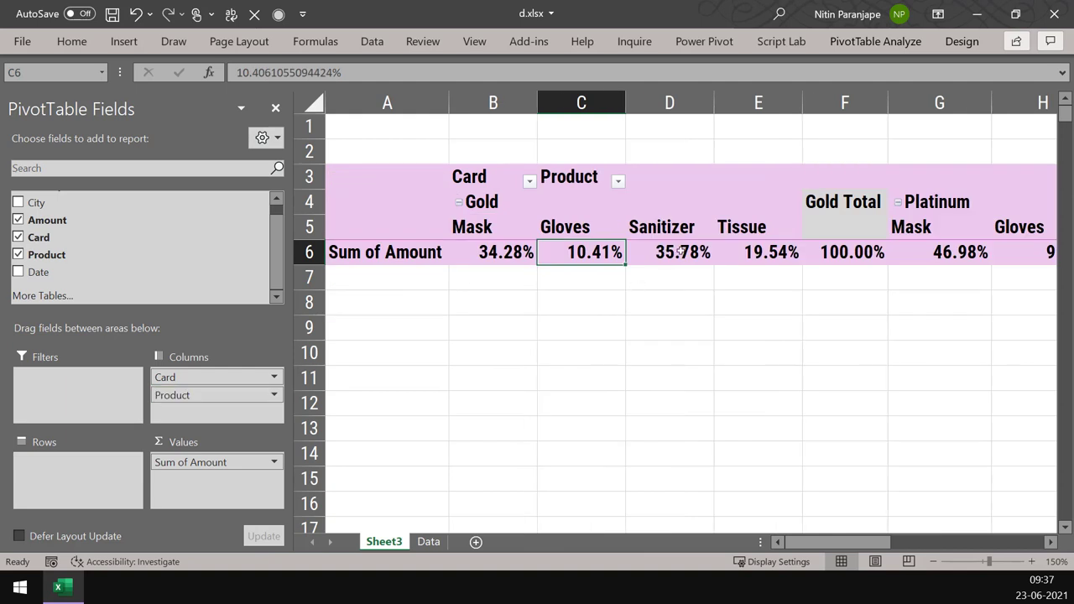
left_click(681, 251)
right_click(680, 251)
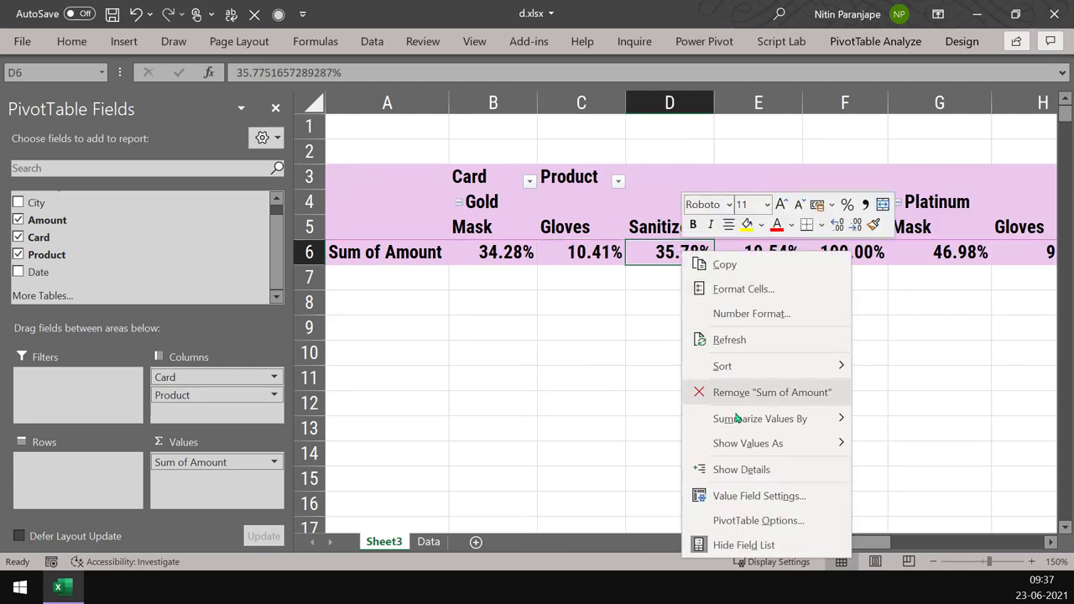
mouse_move(741, 451)
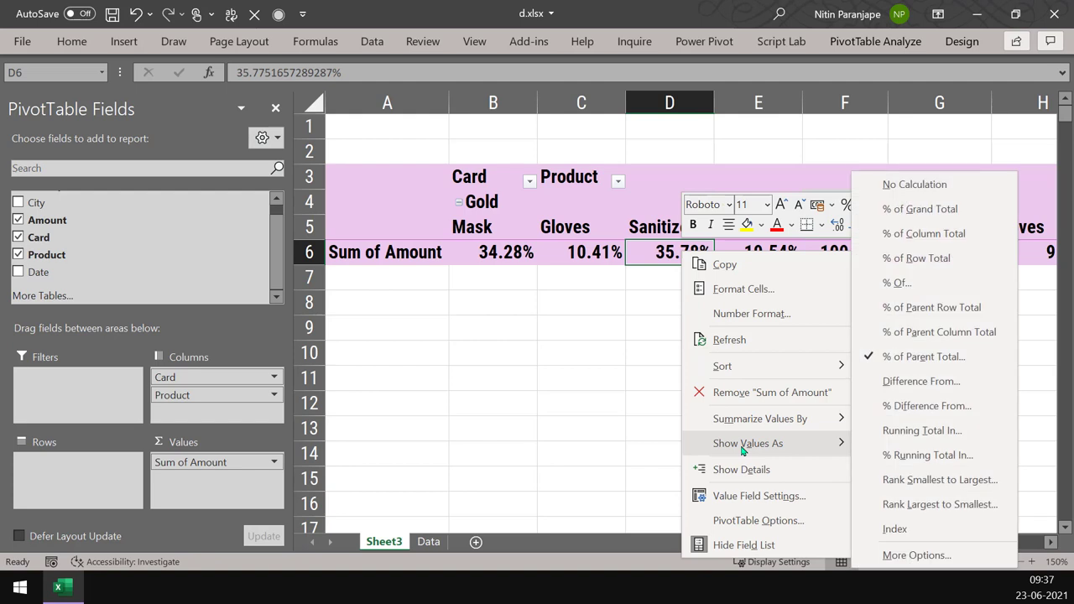
left_click(947, 336)
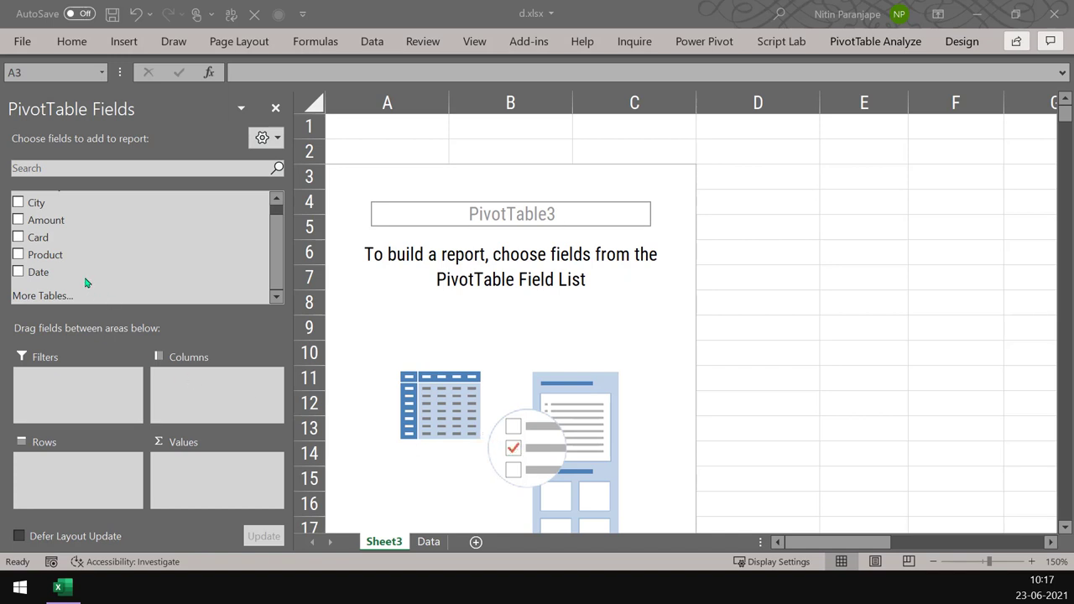
- Put Date in rows and Amount in values, then ungroup the dates into individual days
left_click_drag(72, 273, 88, 508)
left_click_drag(84, 221, 203, 475)
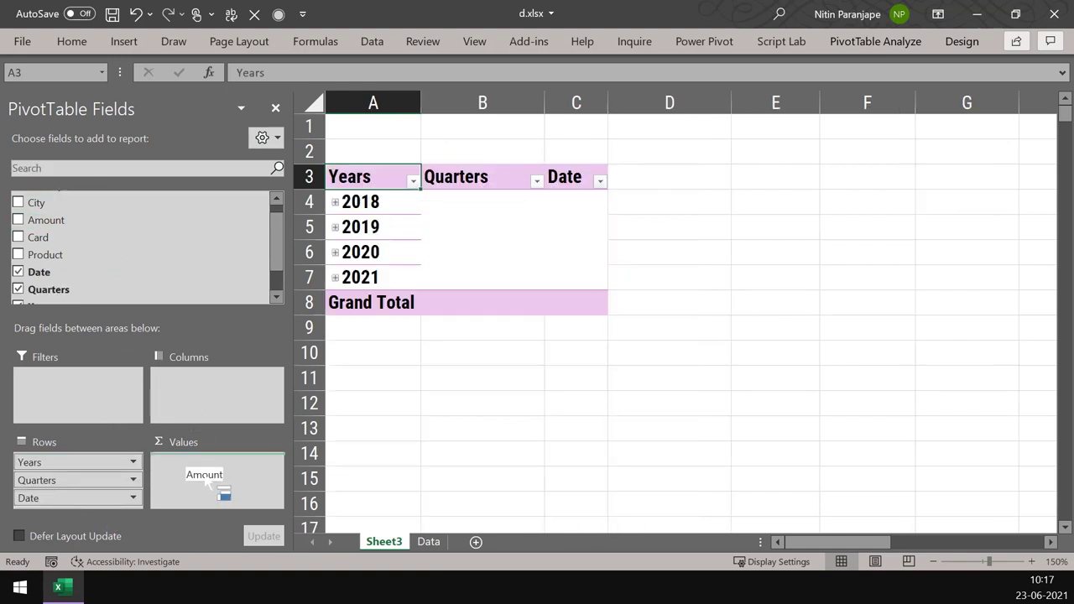
right_click(370, 261)
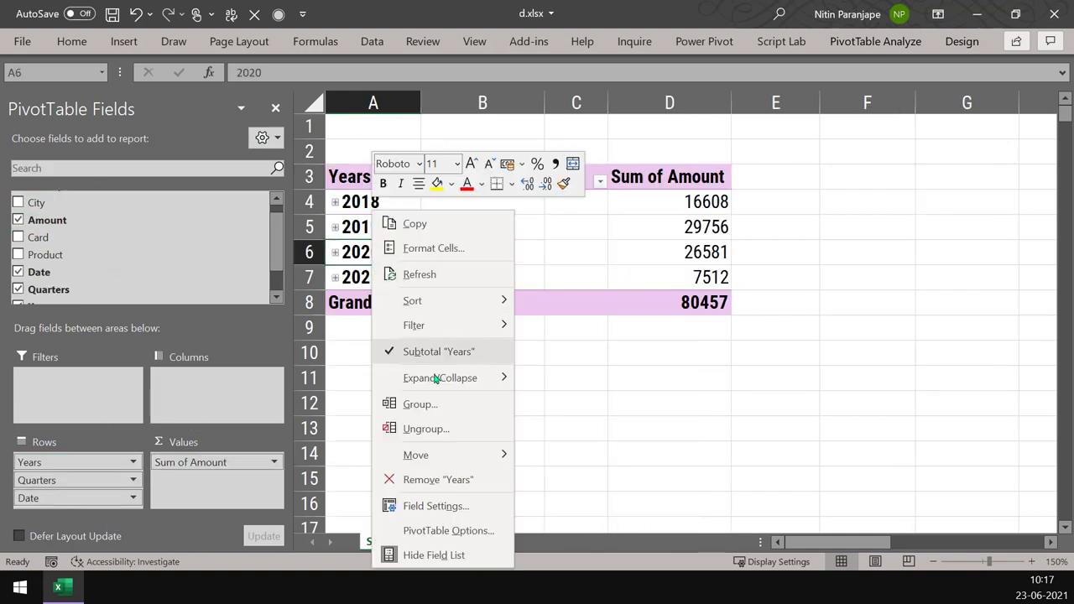
left_click(438, 427)
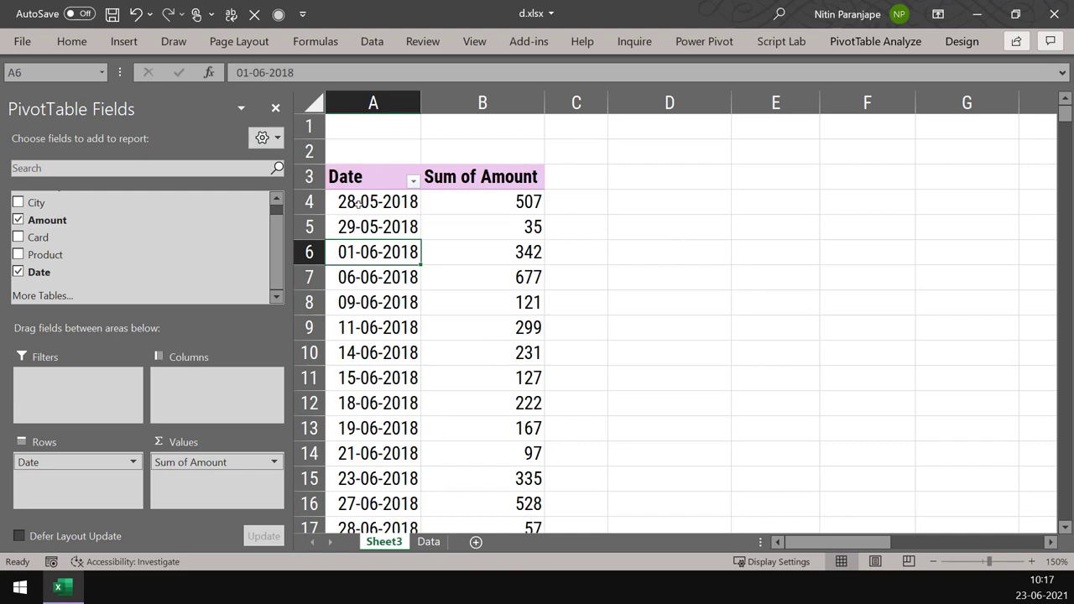
- Group the pivot's dates by both Months and Years
right_click(372, 303)
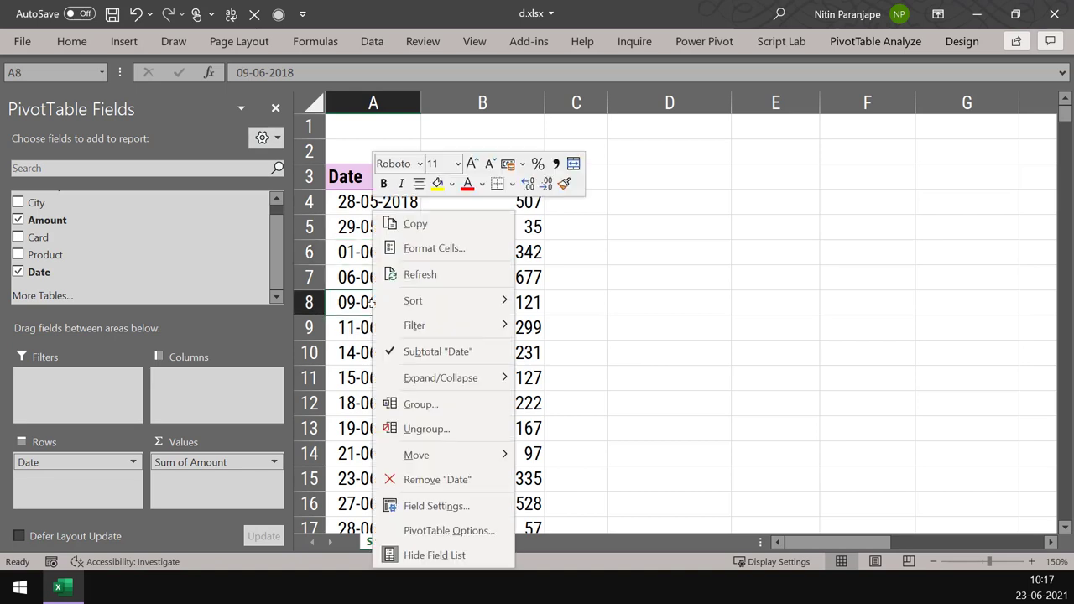
left_click(450, 407)
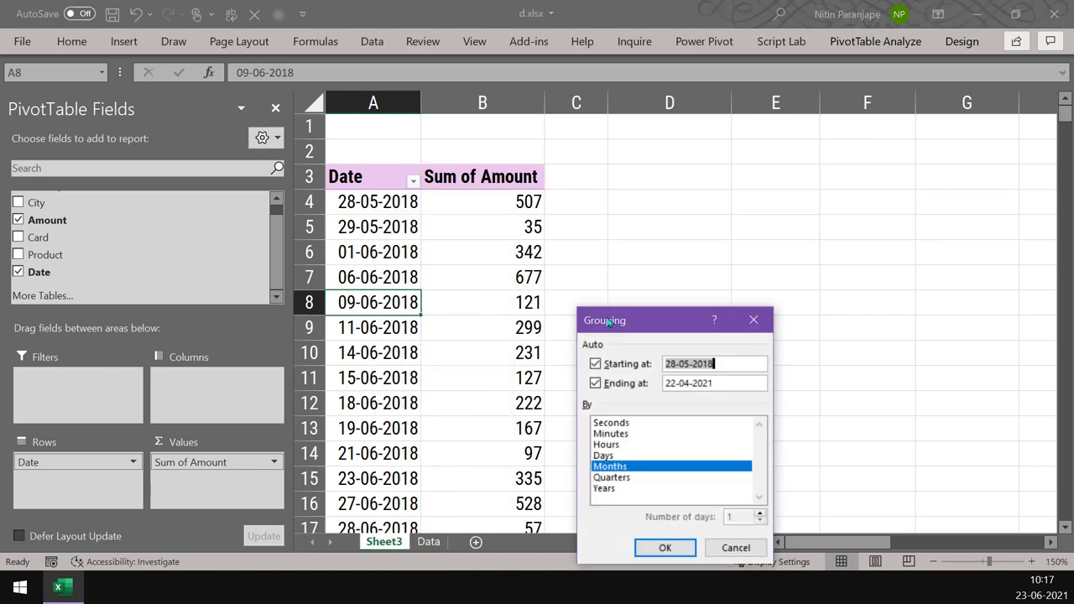
left_click_drag(609, 322, 439, 187)
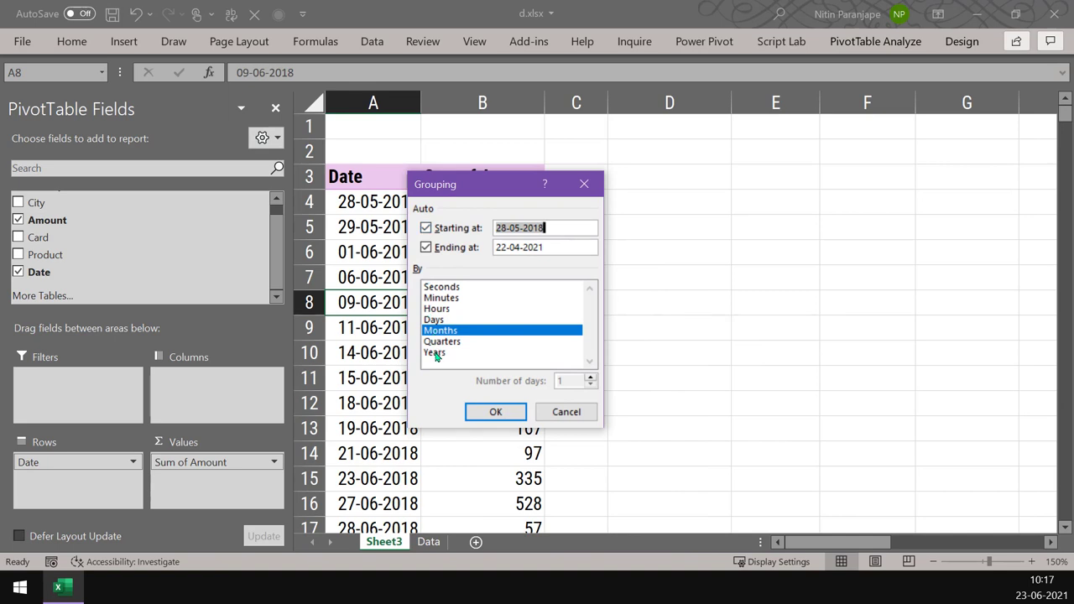
left_click(435, 353)
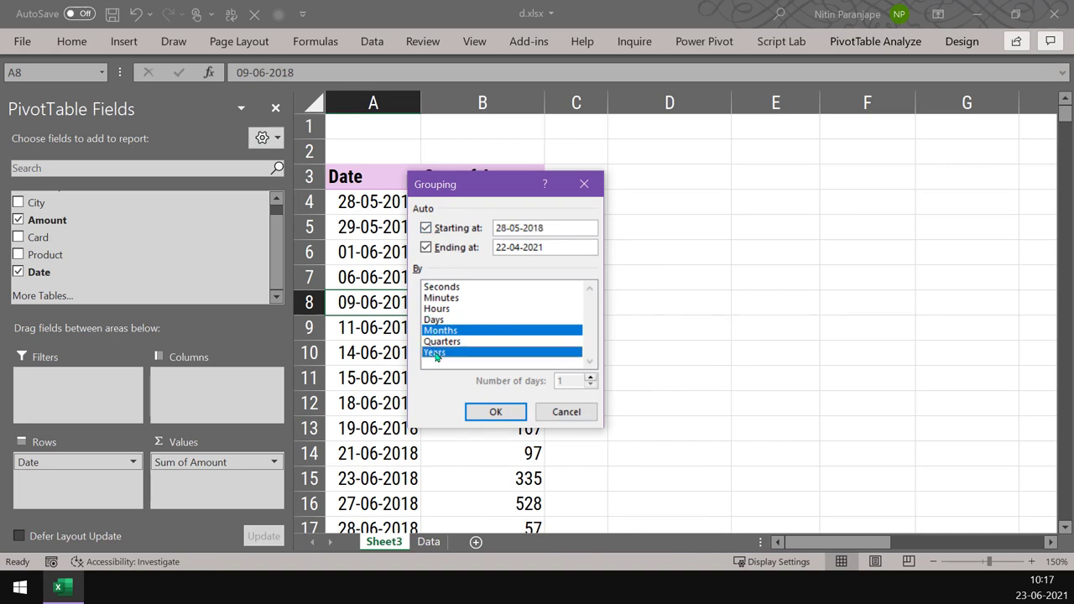
left_click(479, 416)
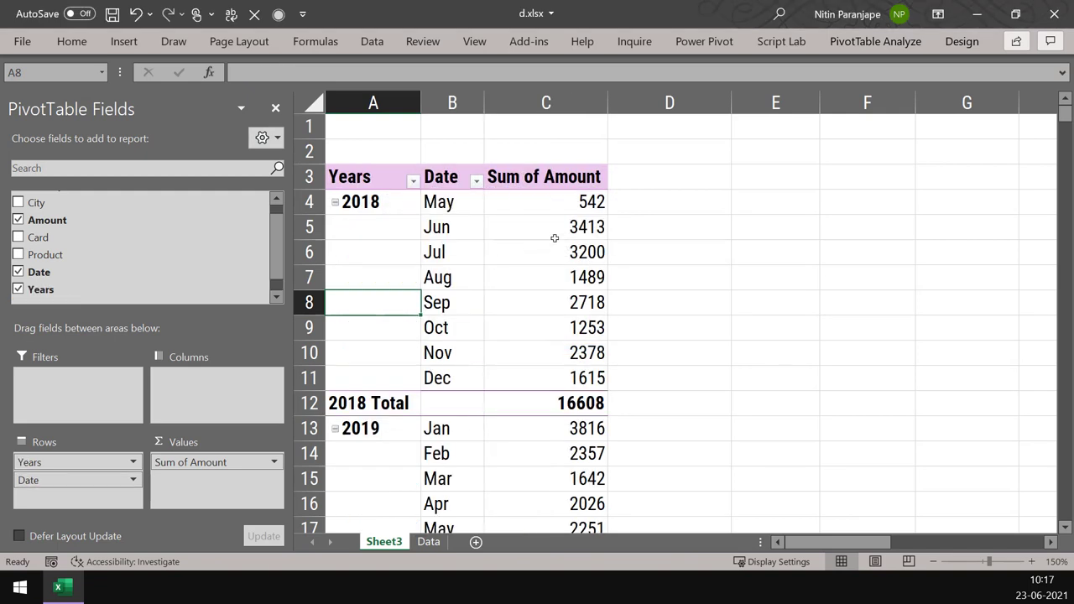
- Drag Amount into Values again to create a Sum of Amount2 column
mouse_move(576, 203)
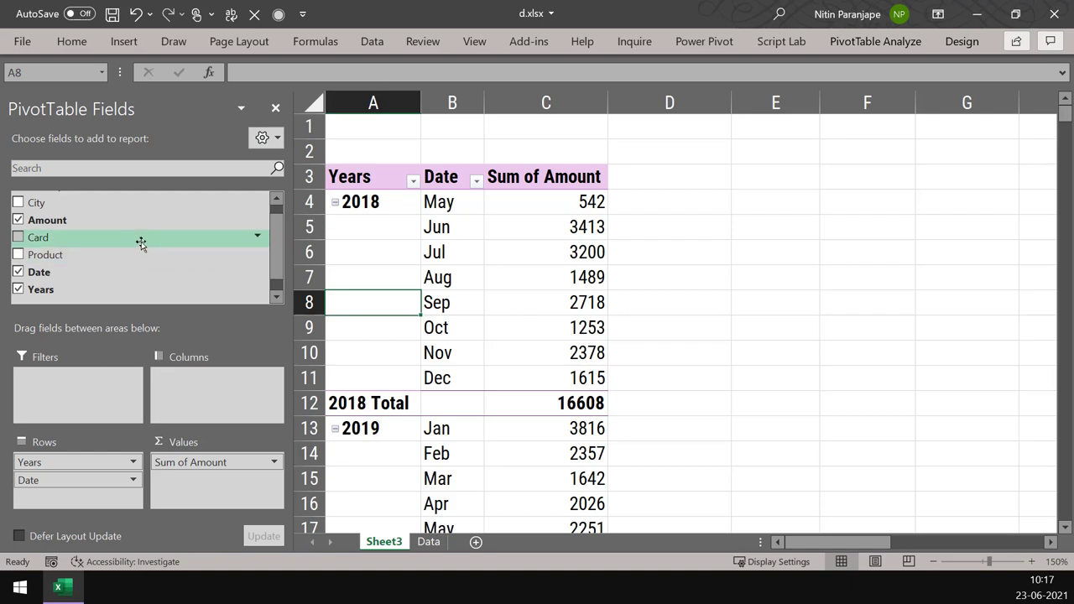
left_click_drag(97, 220, 220, 503)
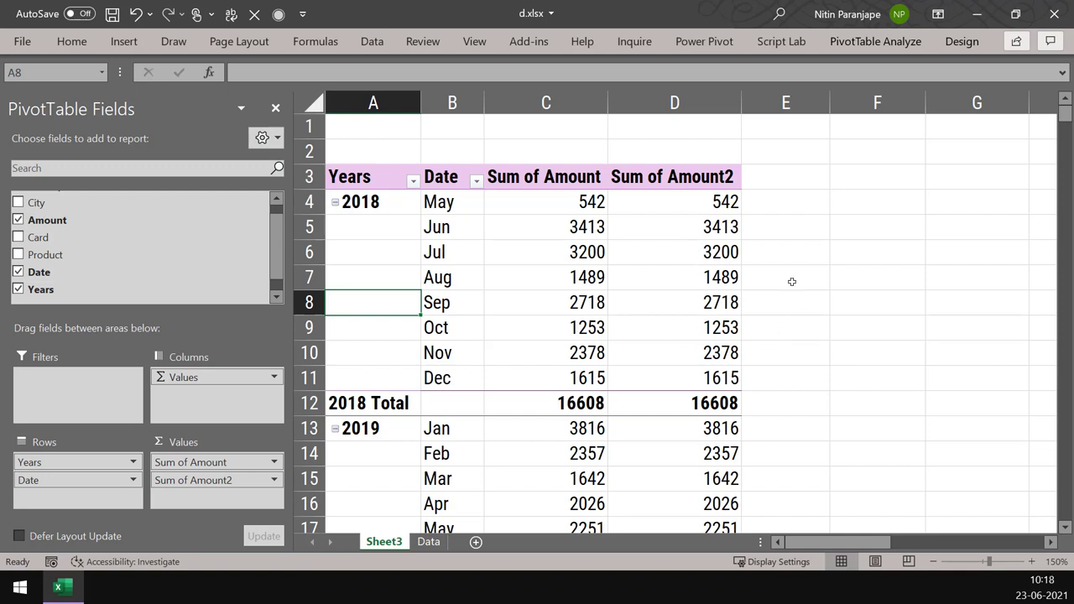
- Show Sum of Amount2 as Running Total In with Date as the base field
right_click(694, 305)
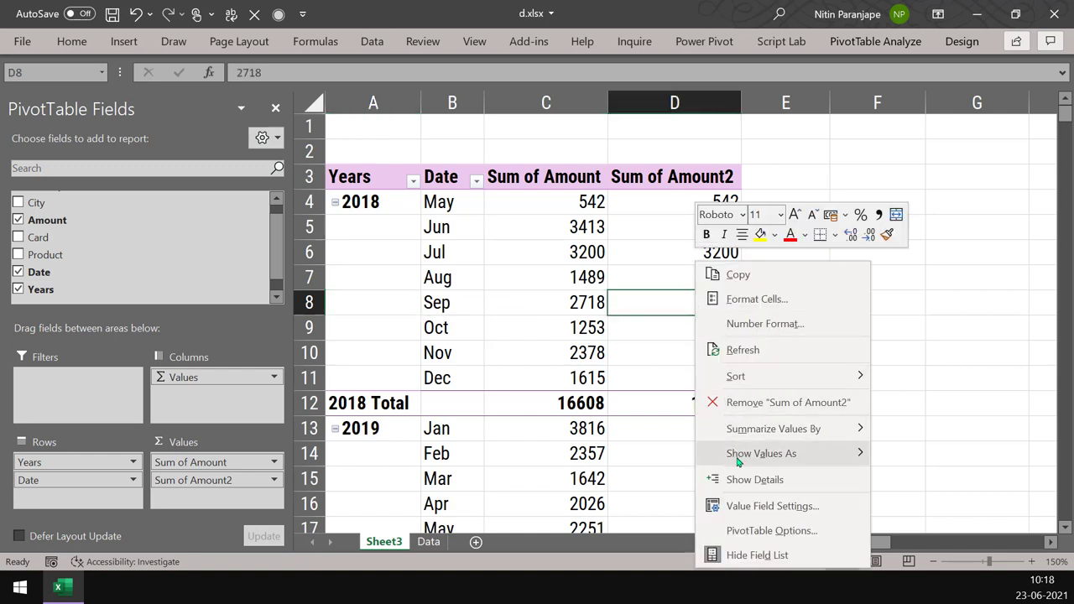
mouse_move(739, 461)
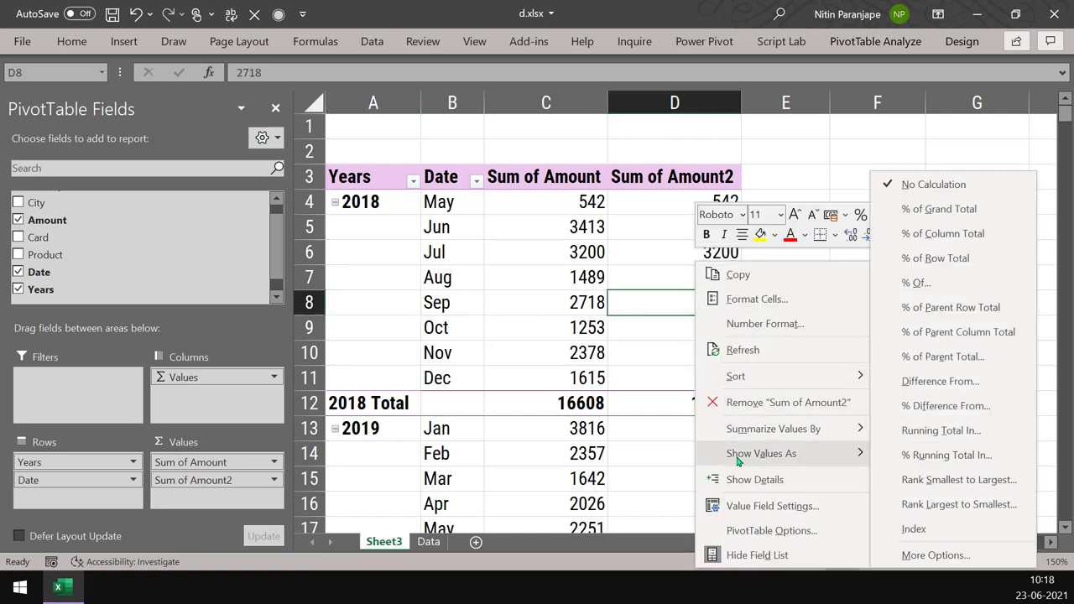
left_click(933, 442)
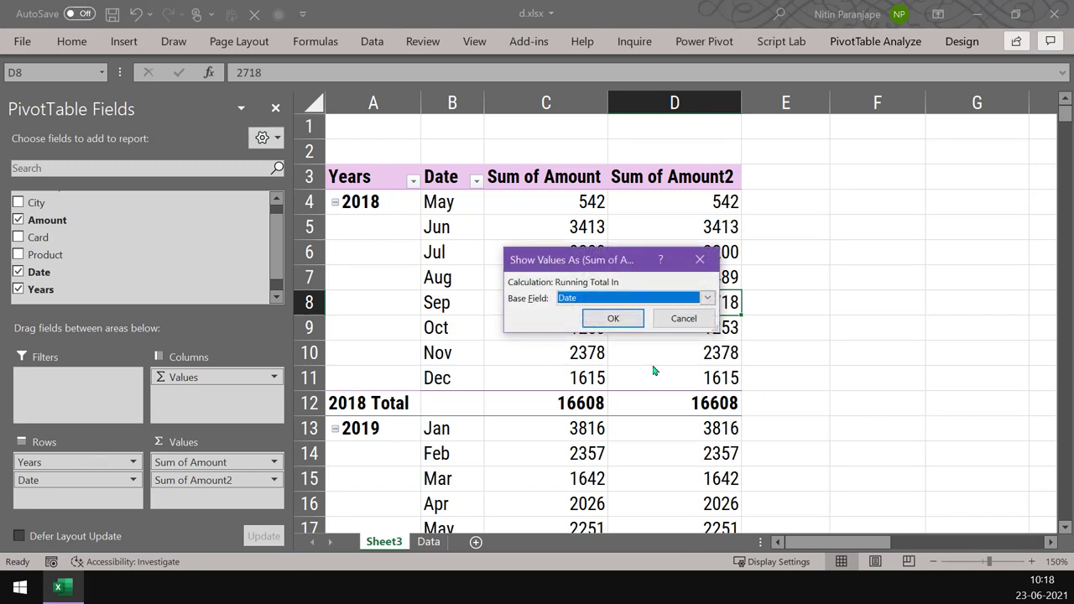
left_click(665, 299)
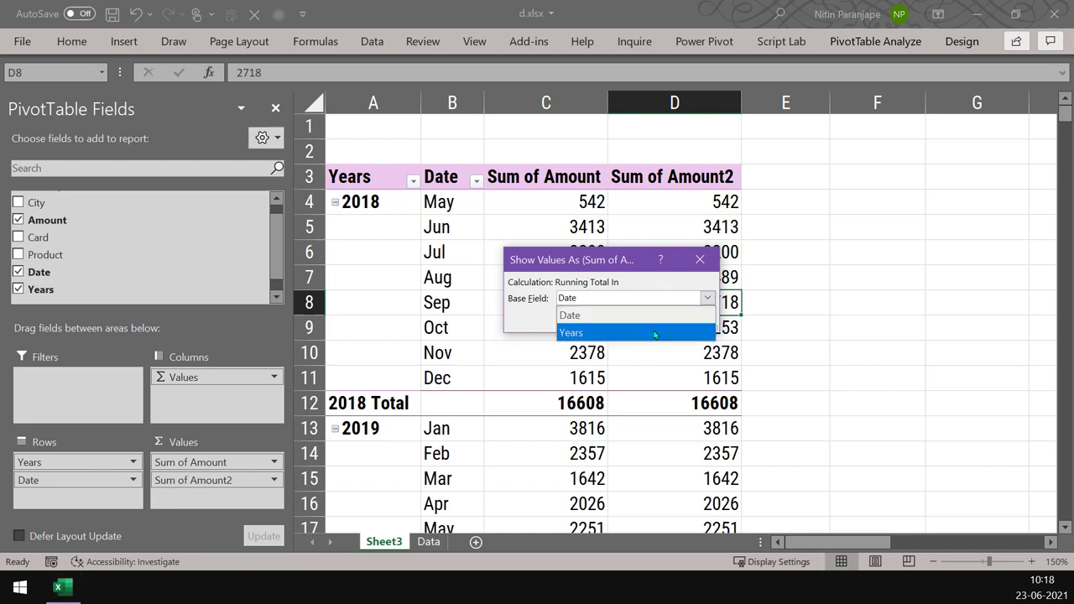
left_click(653, 315)
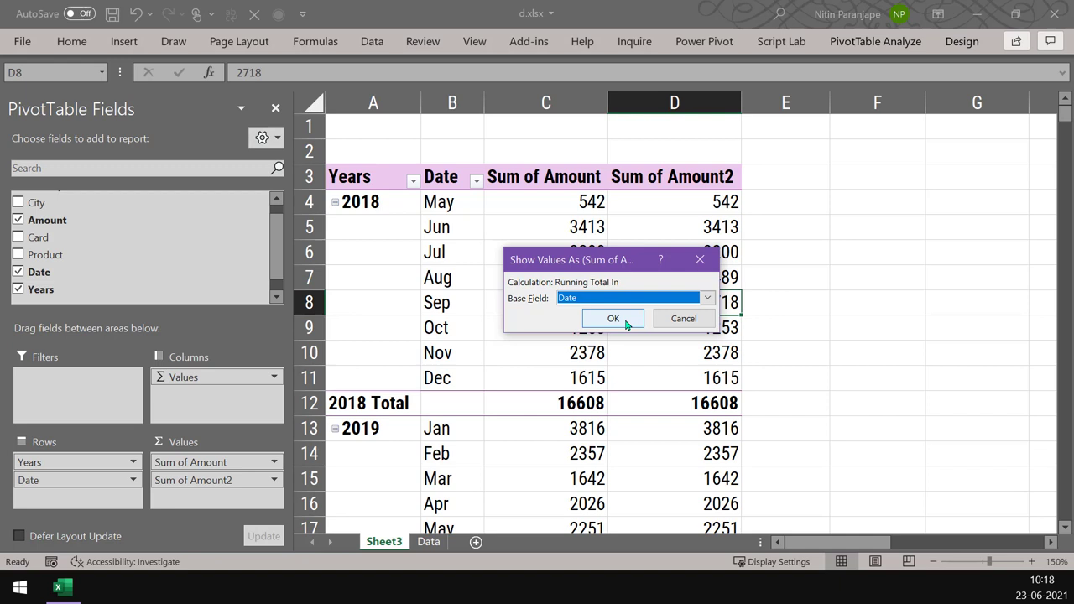
left_click(626, 324)
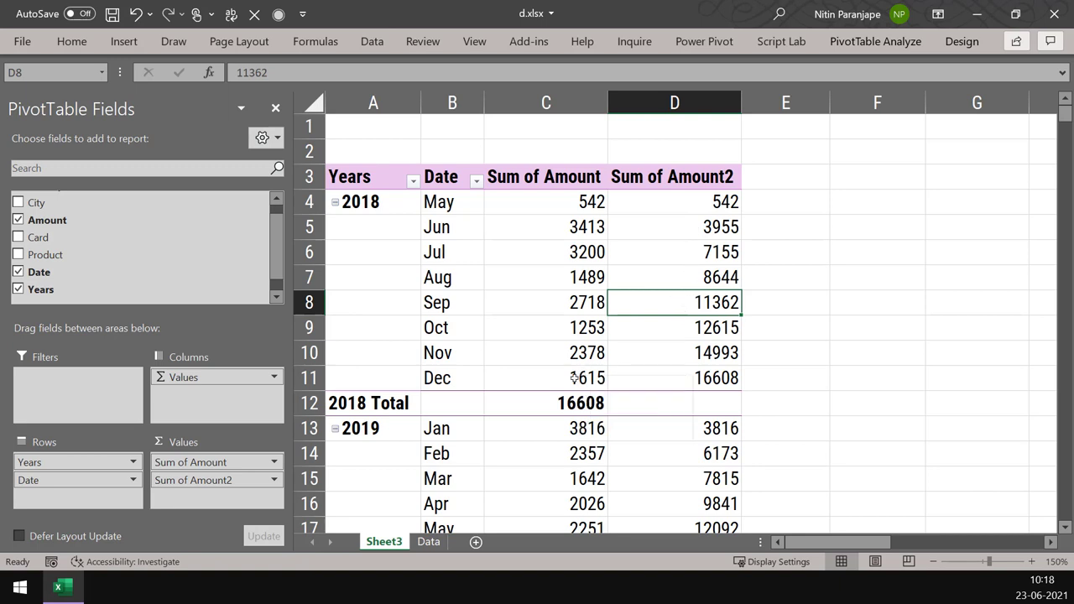
- Select the 2018 monthly amounts and confirm December 2018's running total is 16608
left_click_drag(552, 378, 542, 206)
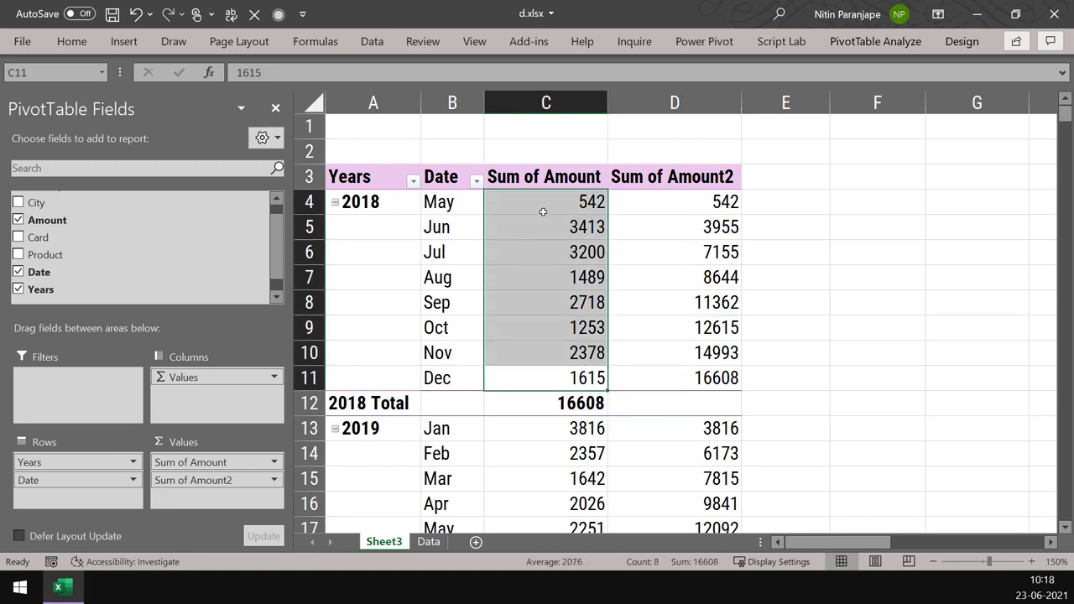
left_click(720, 382)
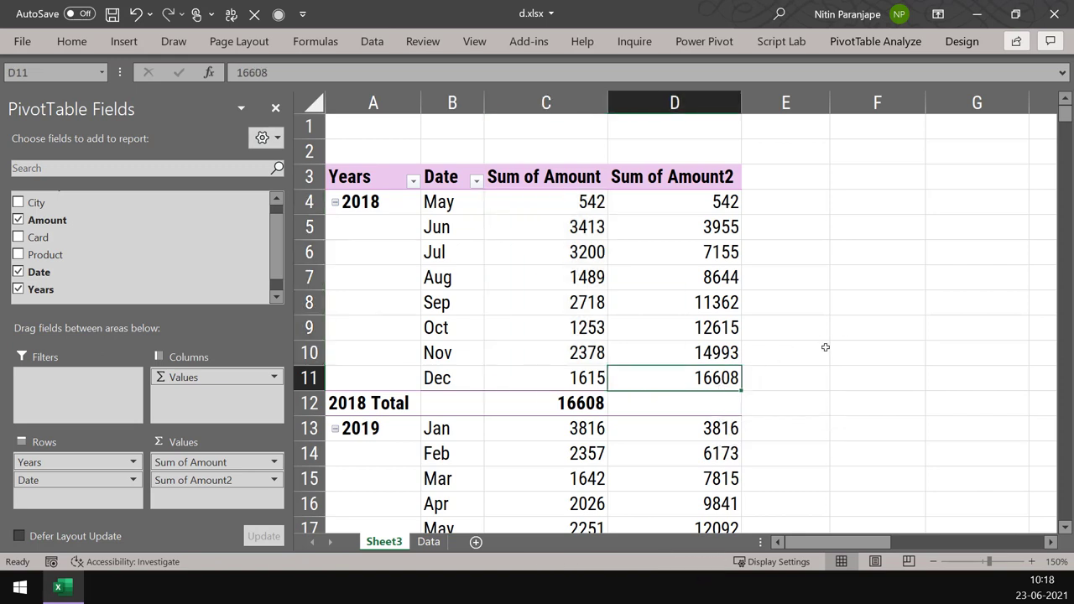
scroll(801, 361, "down", 2)
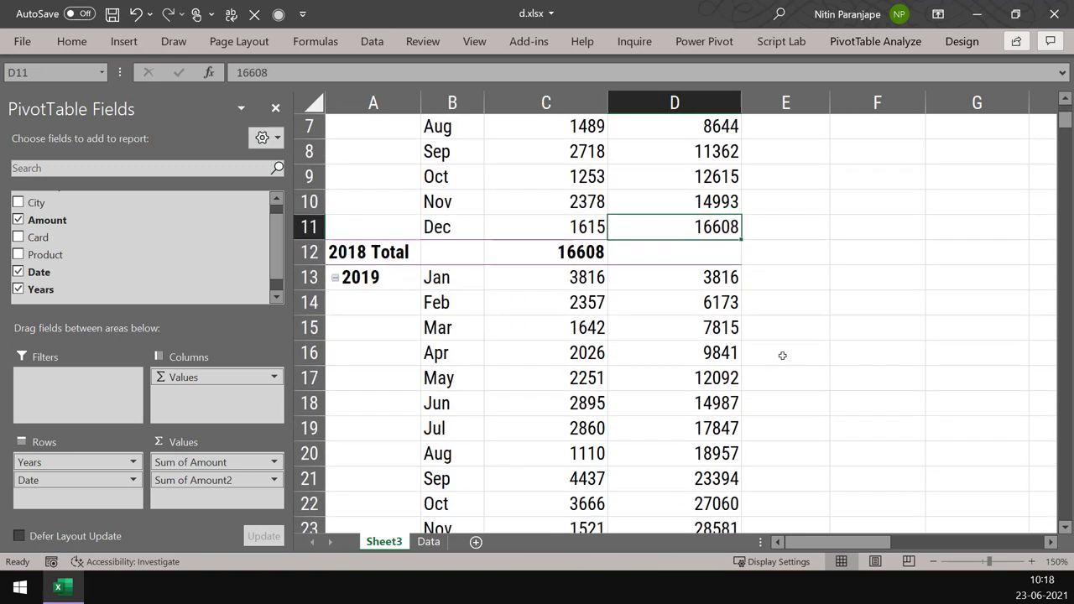
scroll(771, 347, "down", 2)
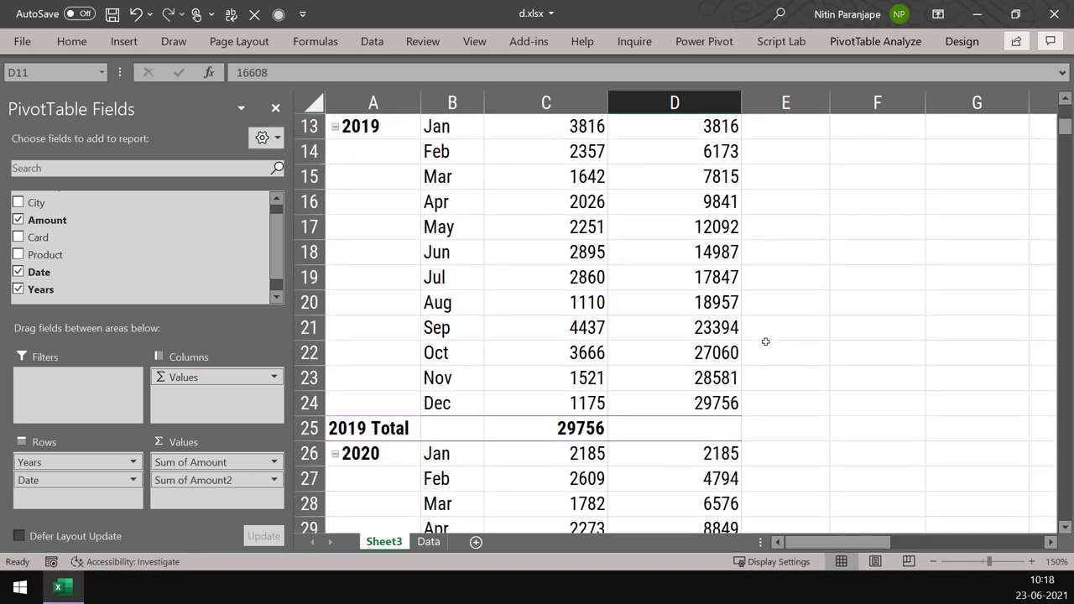
- Change Sum of Amount2's running total base field from Date to Years
left_click(701, 286)
right_click(701, 286)
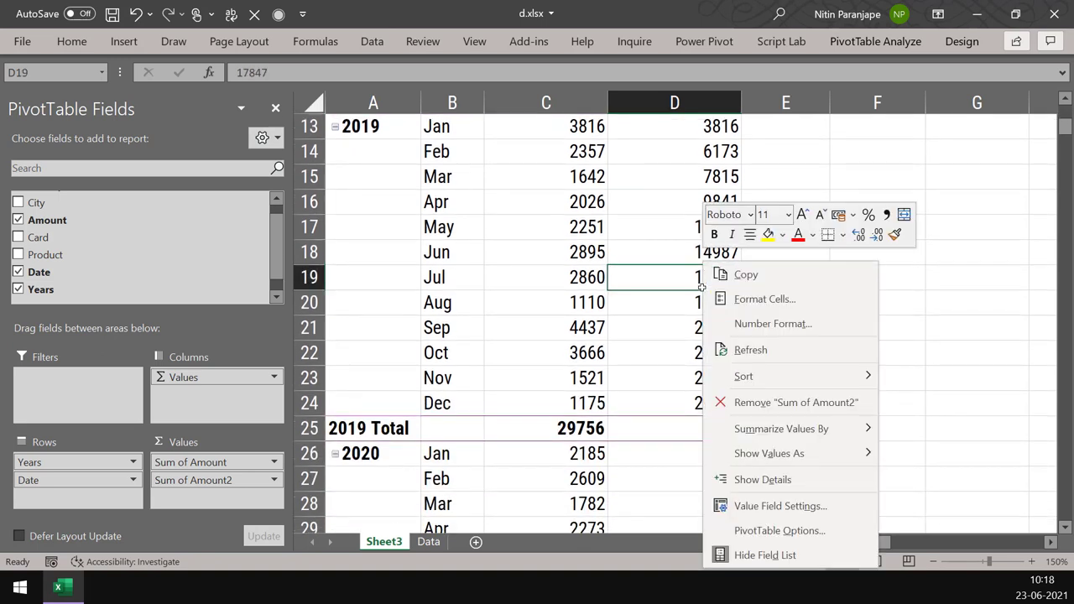
scroll(662, 244, "up", 4)
left_click(663, 231)
right_click(664, 232)
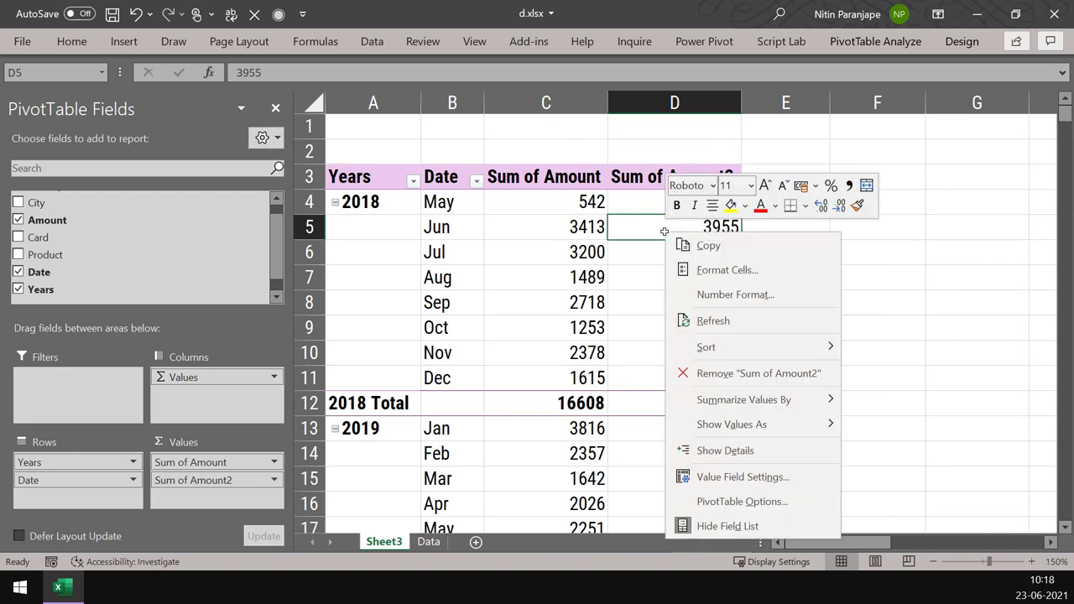
mouse_move(789, 424)
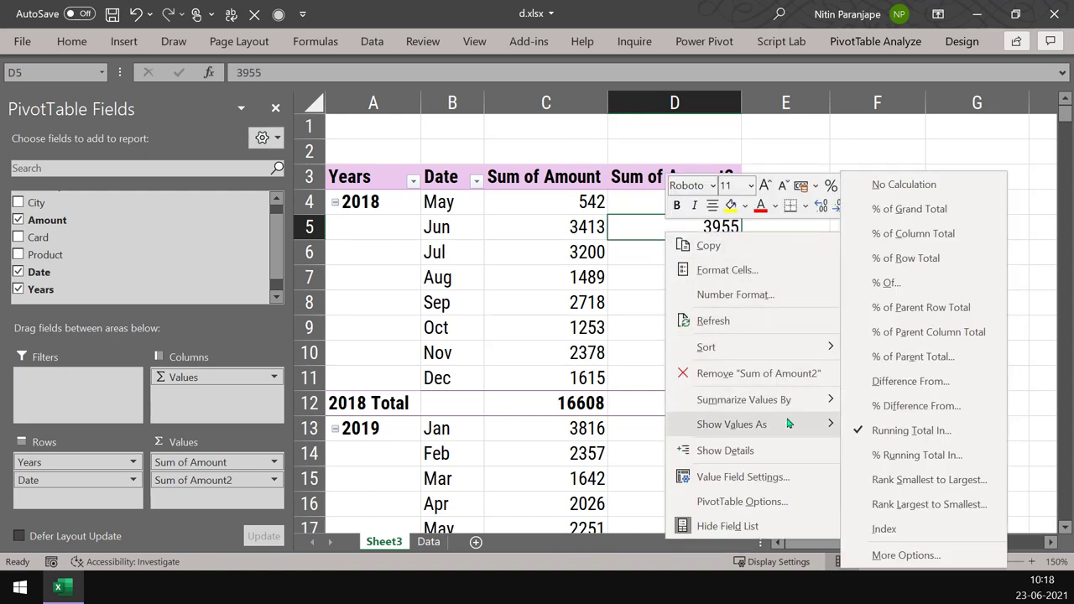
left_click(853, 431)
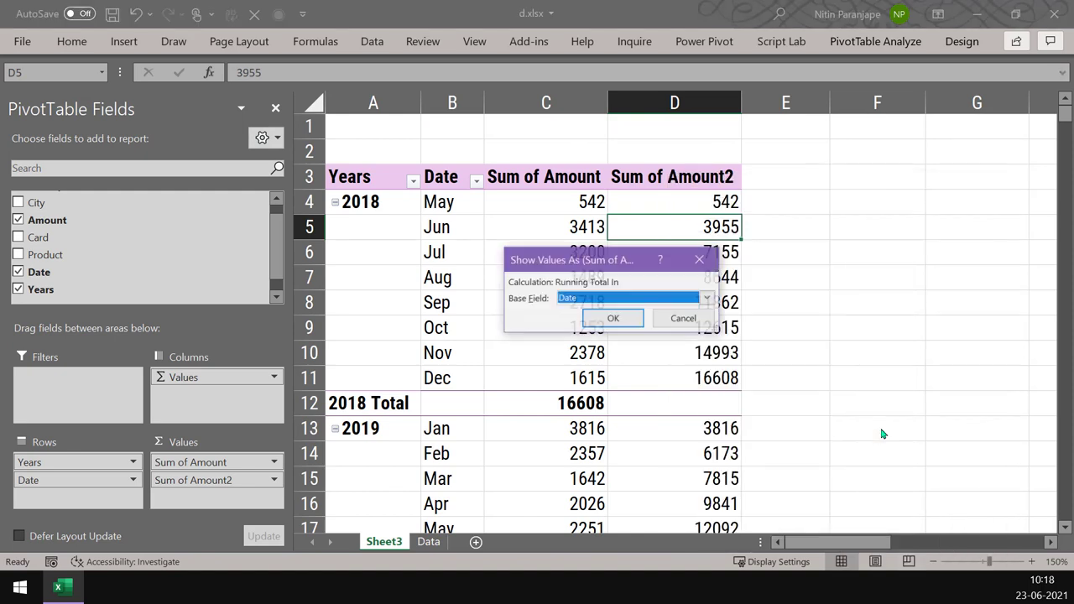
left_click(573, 299)
left_click(595, 327)
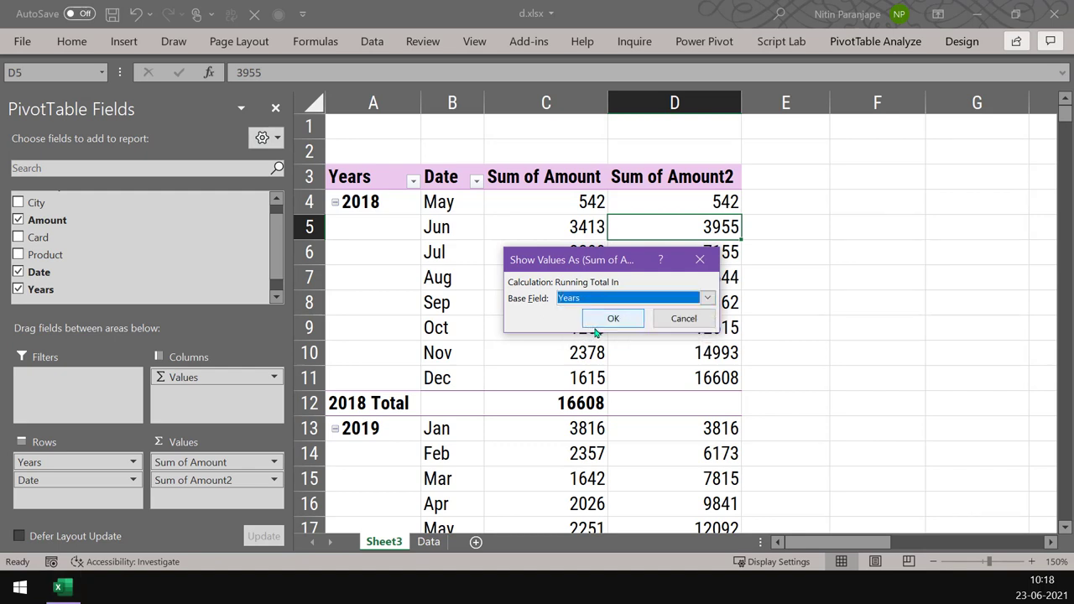
left_click(614, 319)
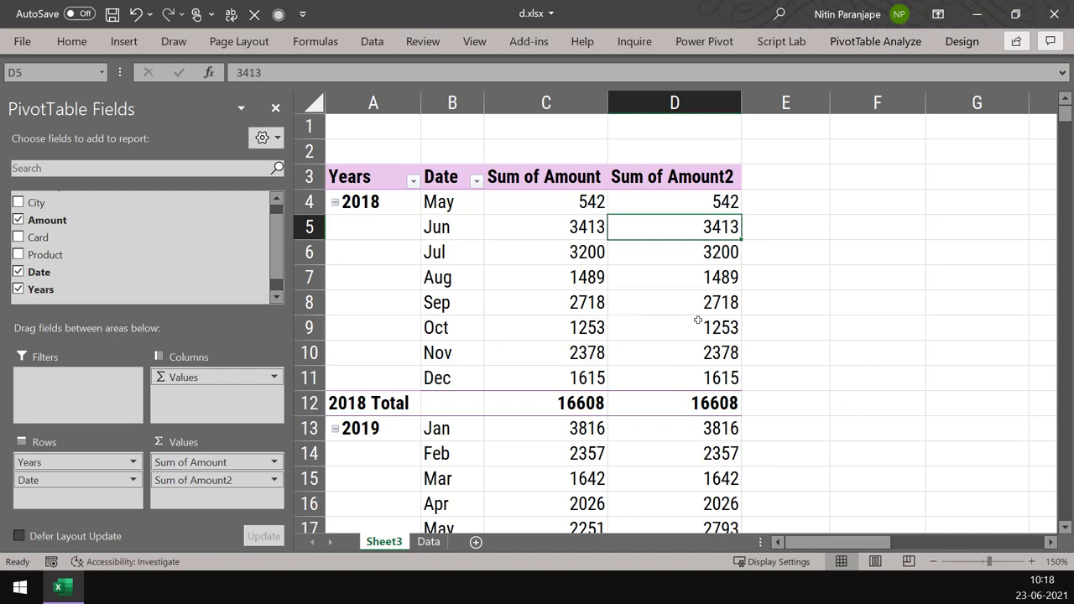
- Scroll through the years and check the April 2021 running-total value
scroll(676, 388, "down", 4)
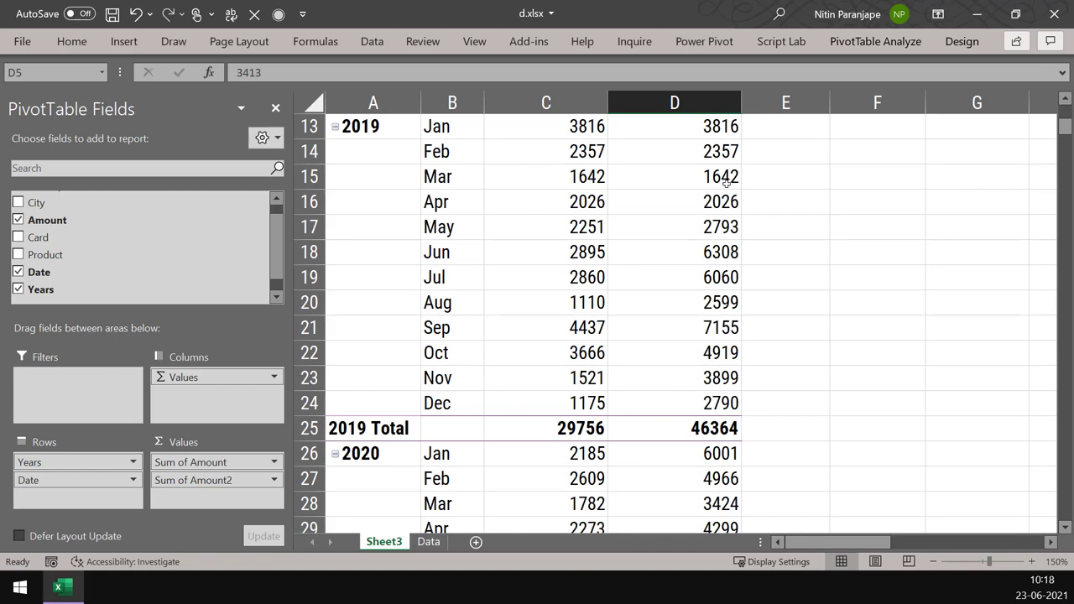
scroll(712, 306, "up", 2)
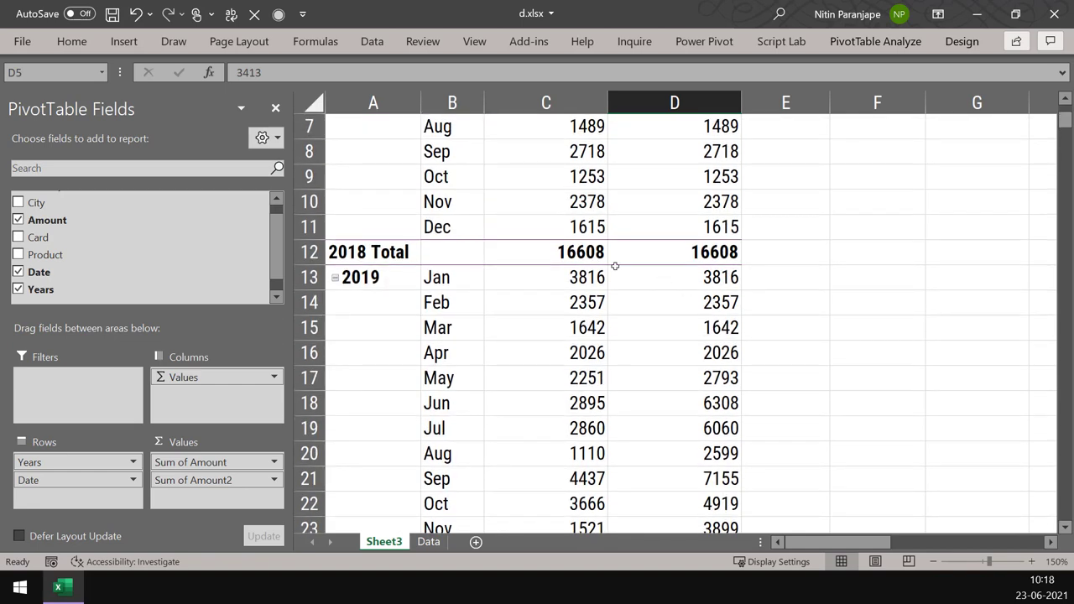
scroll(630, 293, "down", 4)
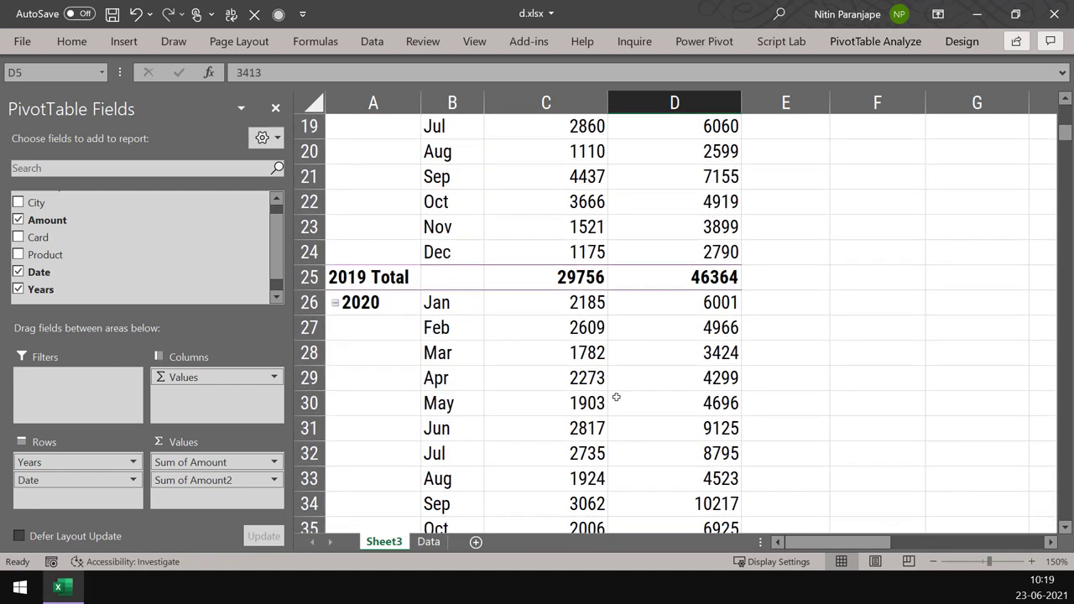
scroll(684, 309, "down", 6)
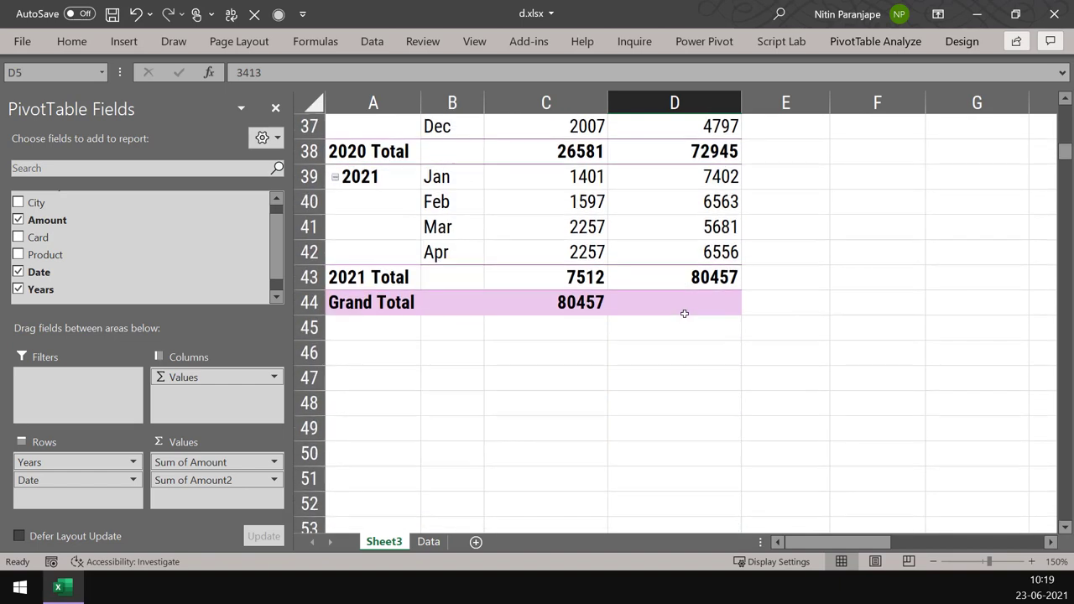
mouse_move(715, 282)
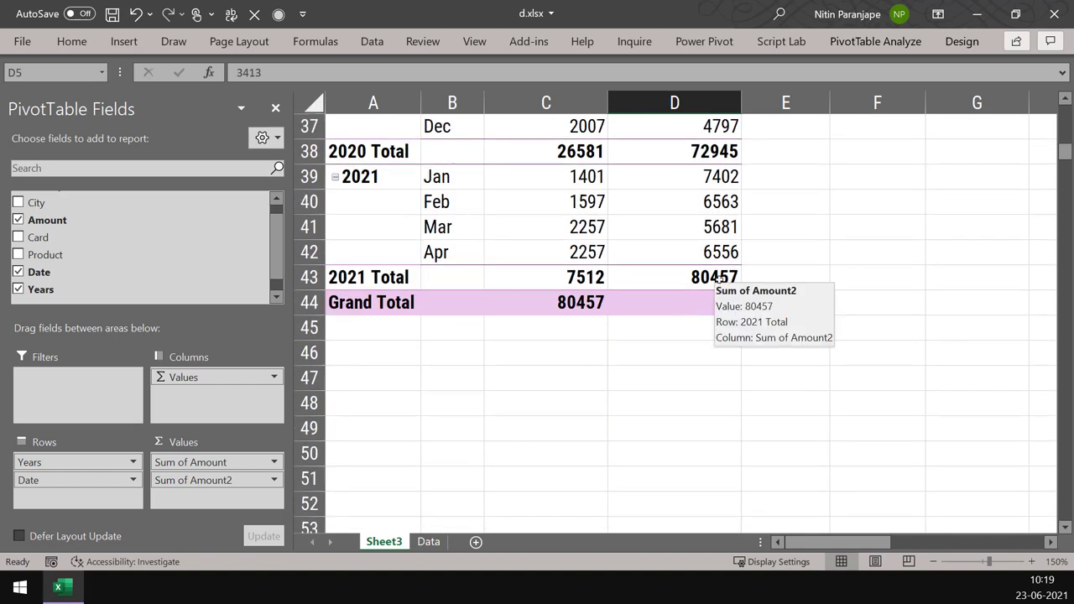
left_click(663, 244)
scroll(662, 244, "up", 4)
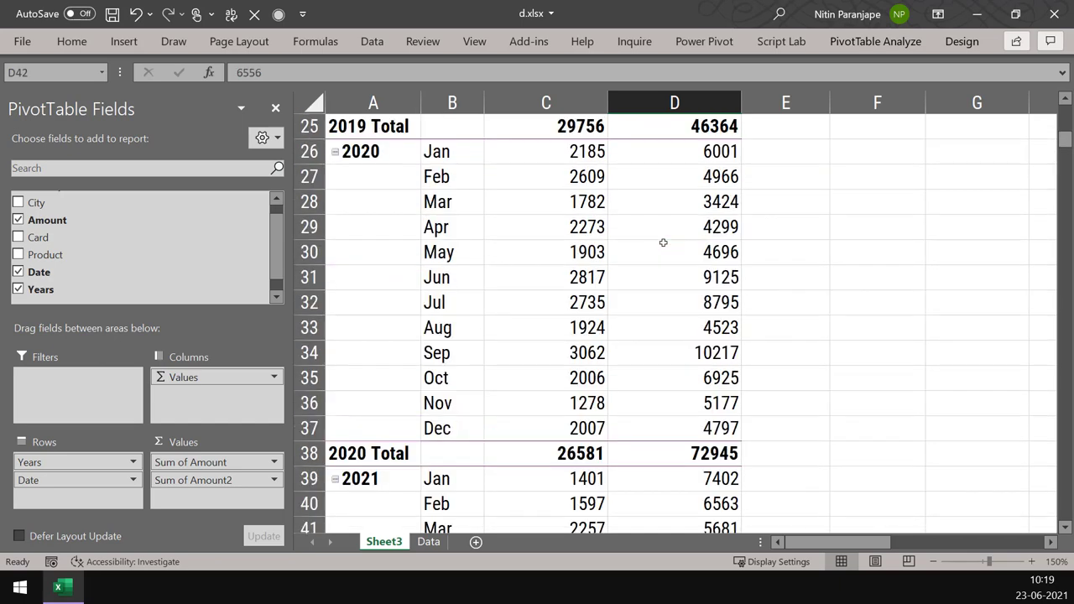
scroll(663, 243, "up", 4)
- Show Sum of Amount2 as % Running Total In with Date as the base field
left_click(696, 185)
right_click(697, 185)
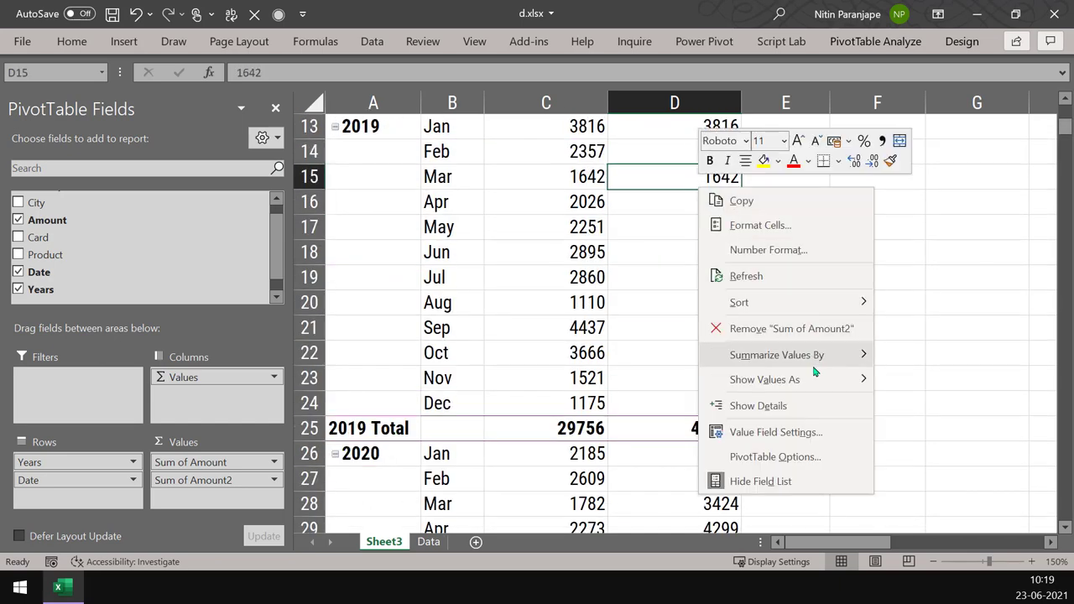
mouse_move(810, 378)
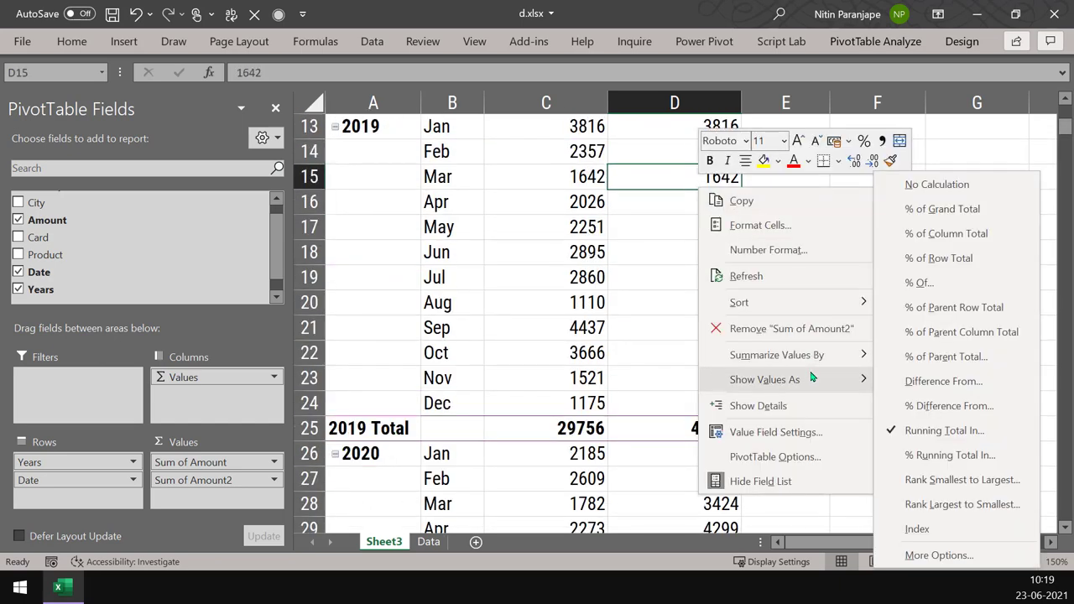
left_click(933, 454)
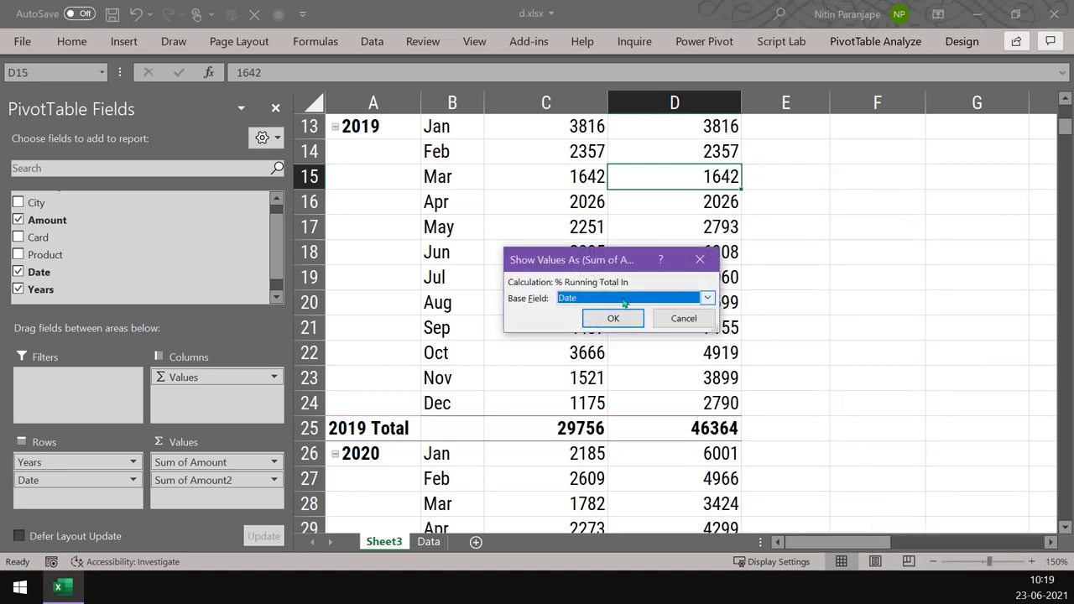
left_click(623, 300)
left_click(593, 312)
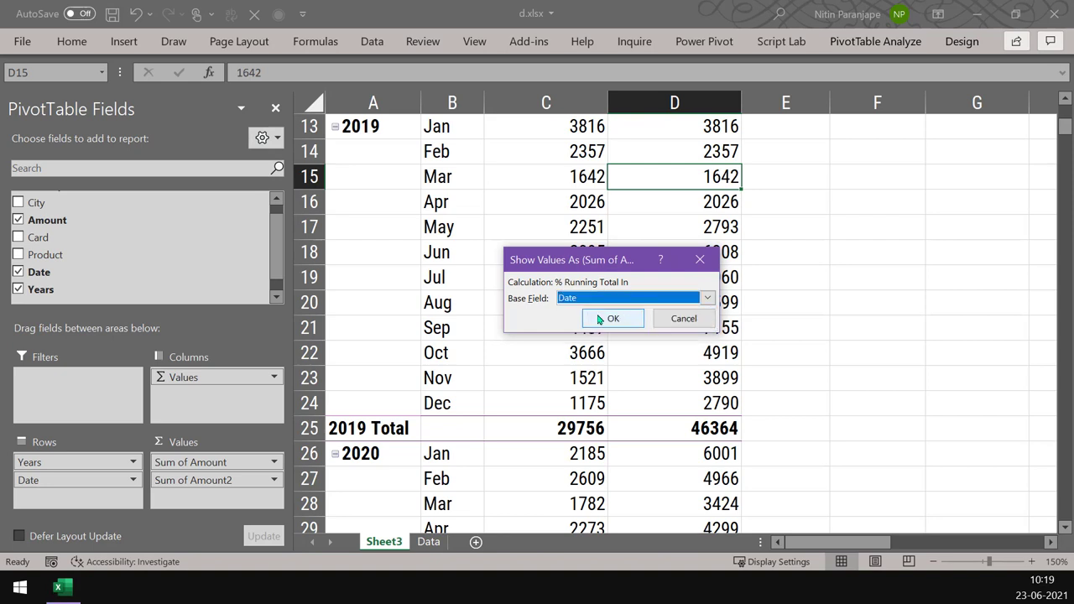
left_click(601, 319)
- Check the first 2018 percentage and confirm December 2018 reaches 100%
scroll(721, 314, "up", 4)
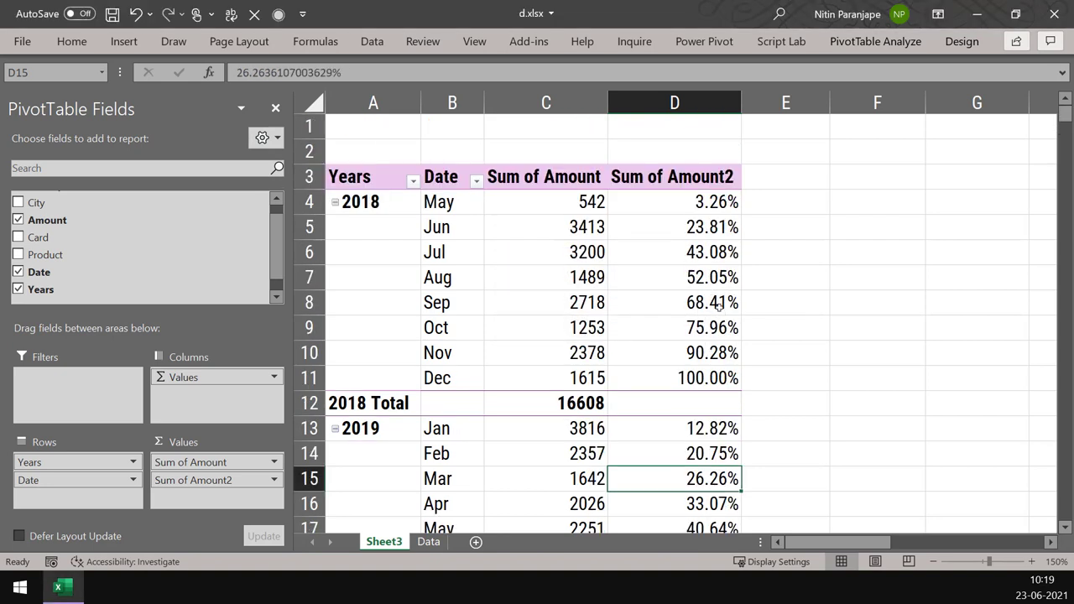
left_click(690, 201)
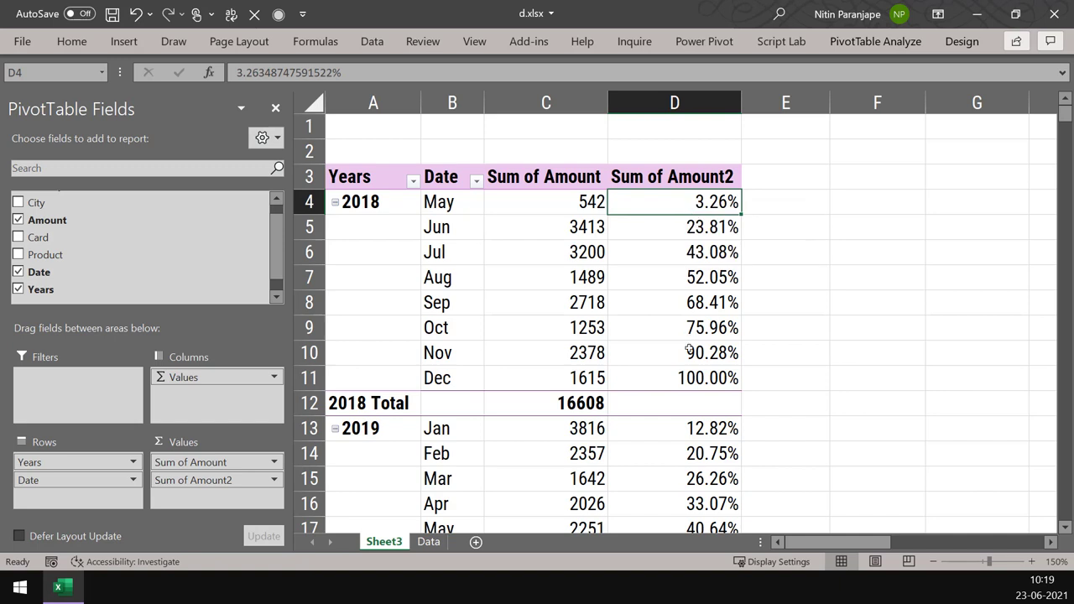
left_click(690, 377)
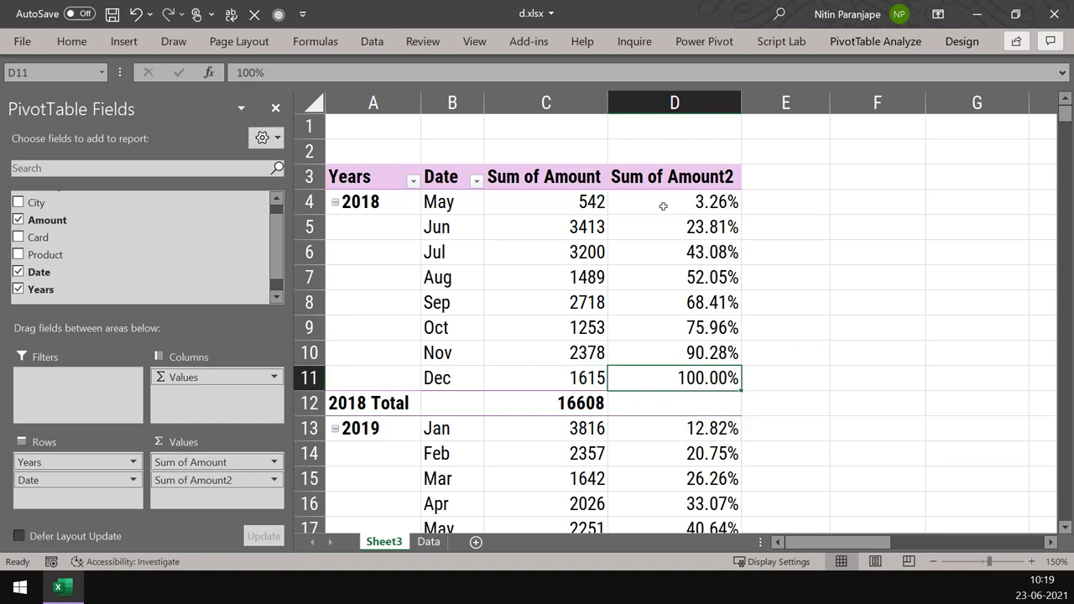
- Add light blue gradient data bars to D4:D11 and extend them to all Sum of Amount2 values
mouse_move(660, 201)
left_click_drag(660, 202, 677, 377)
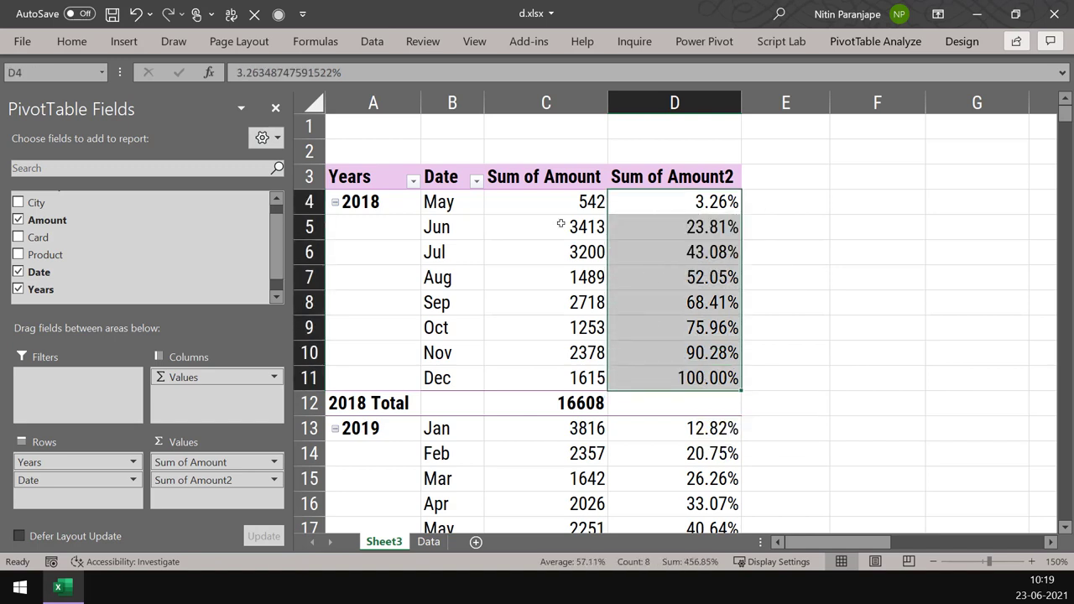
left_click(76, 49)
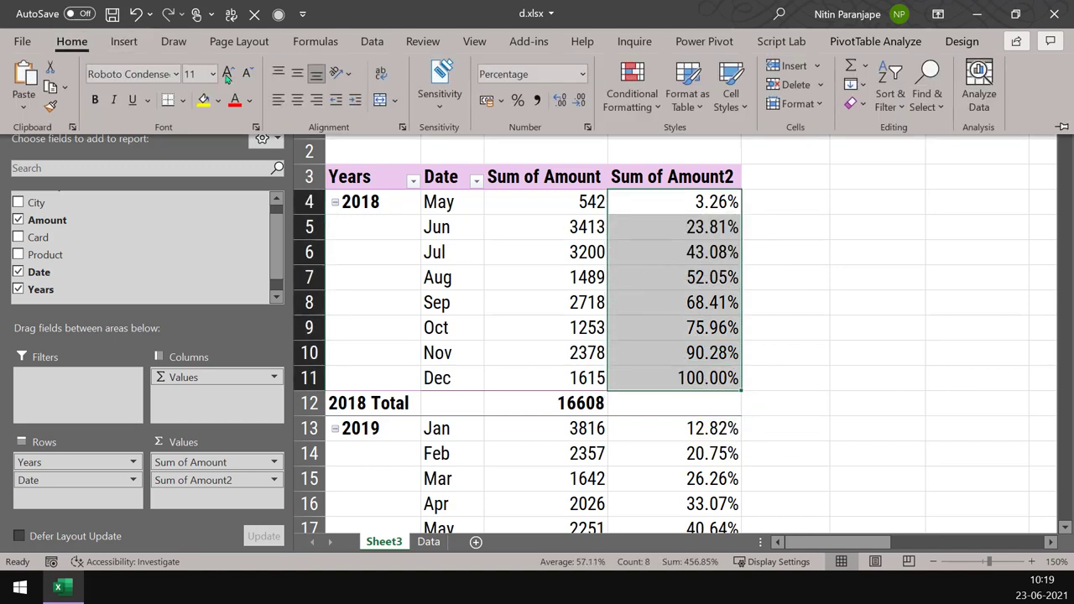
left_click(653, 100)
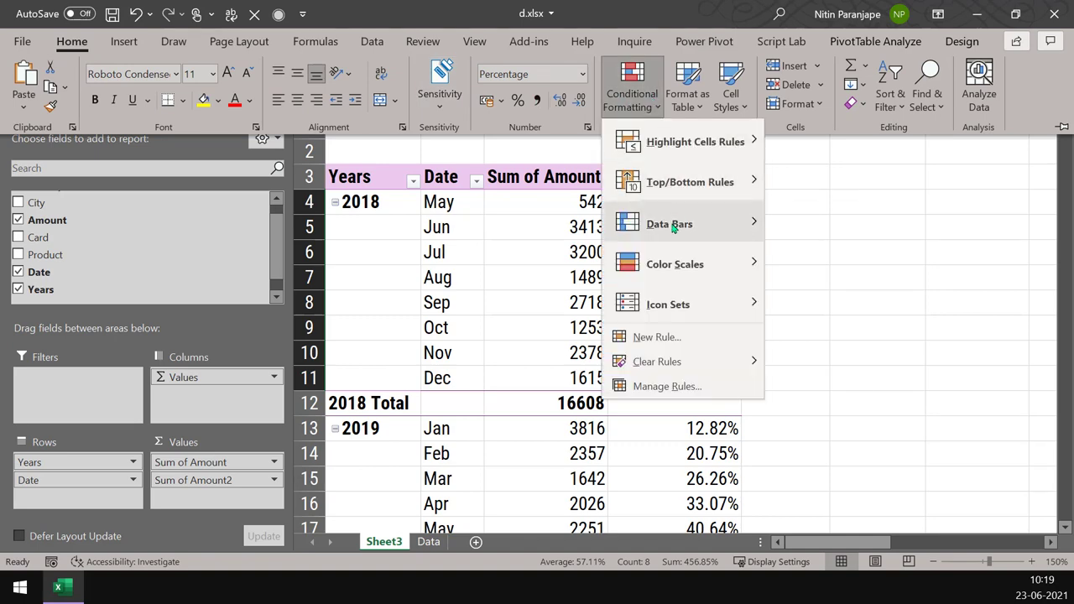
mouse_move(655, 223)
left_click(801, 264)
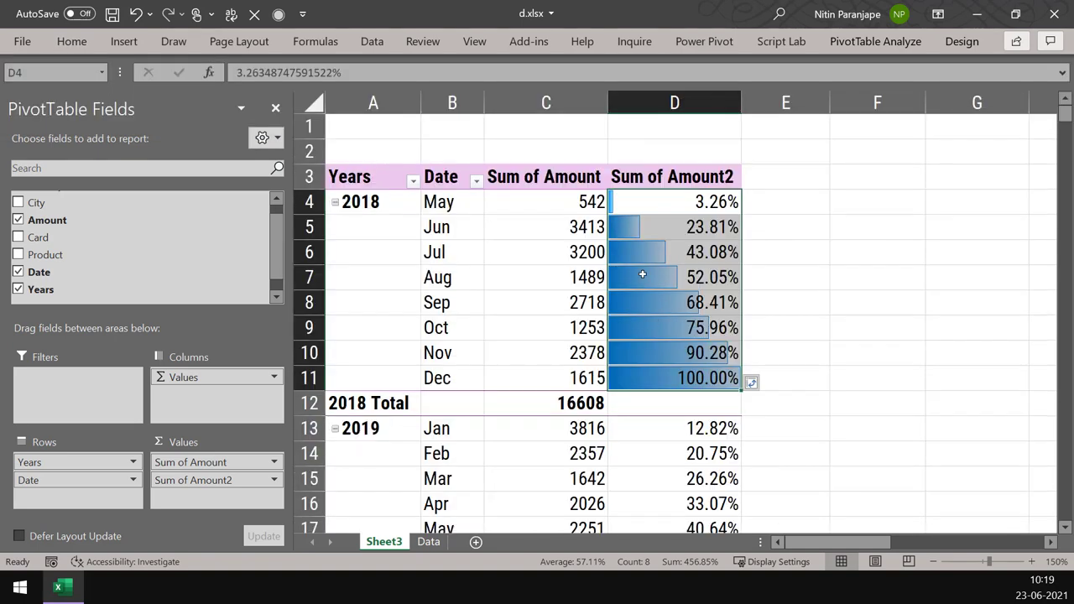
left_click(755, 386)
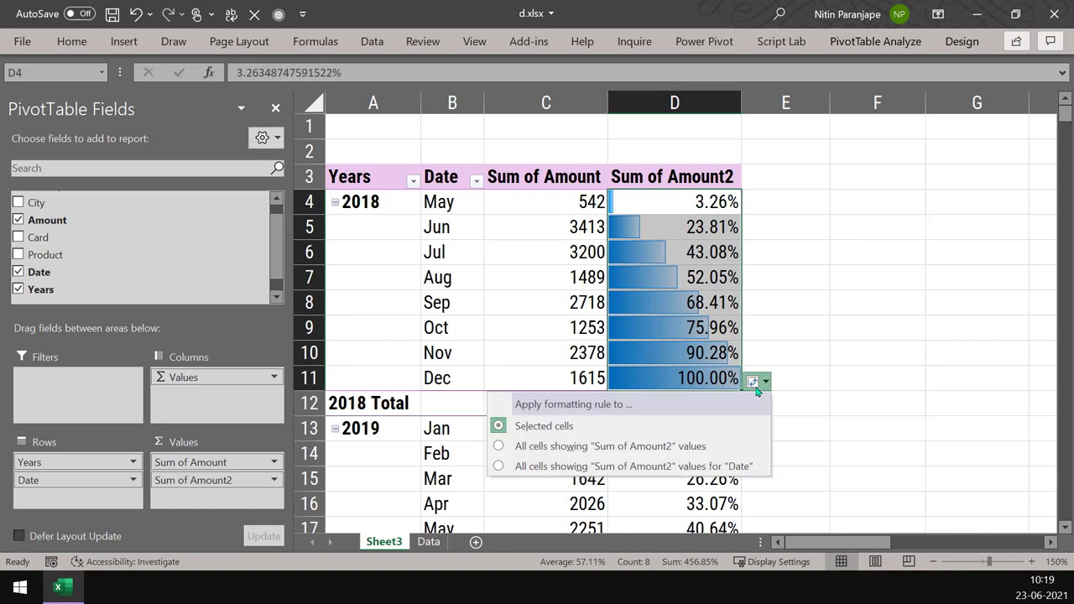
left_click(637, 466)
- Remove Sum of Amount2 from the pivot and add Amount to Values again
scroll(809, 414, "down", 4)
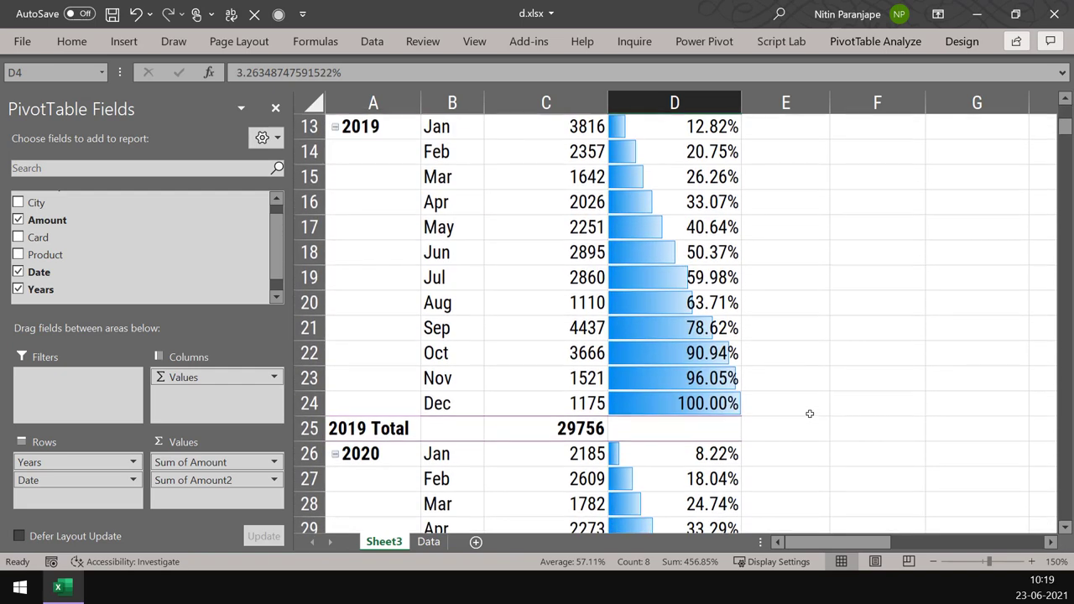
scroll(810, 413, "down", 3)
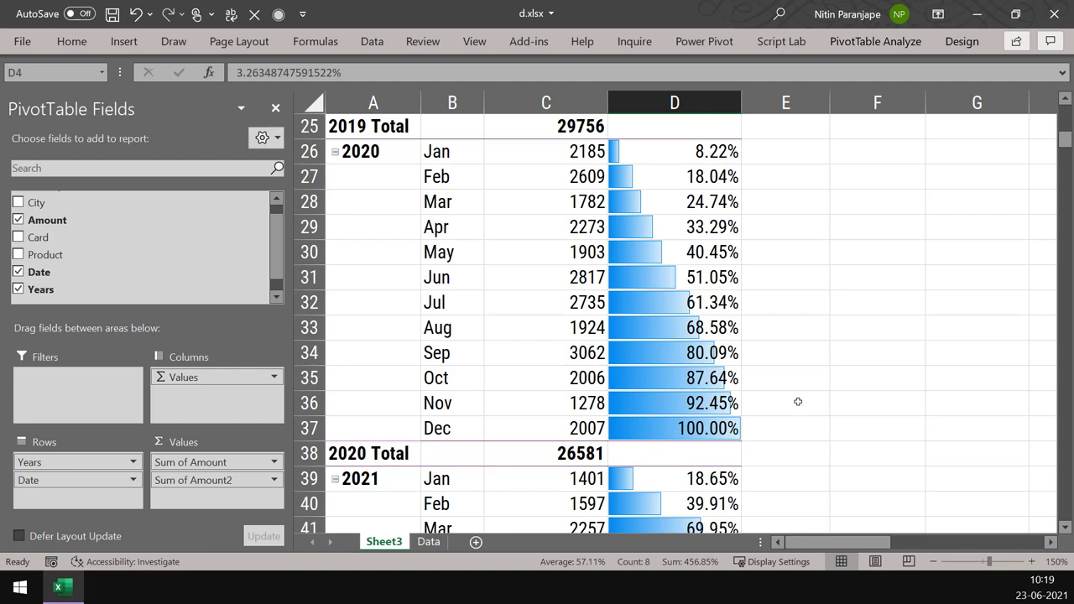
left_click_drag(206, 482, 217, 272)
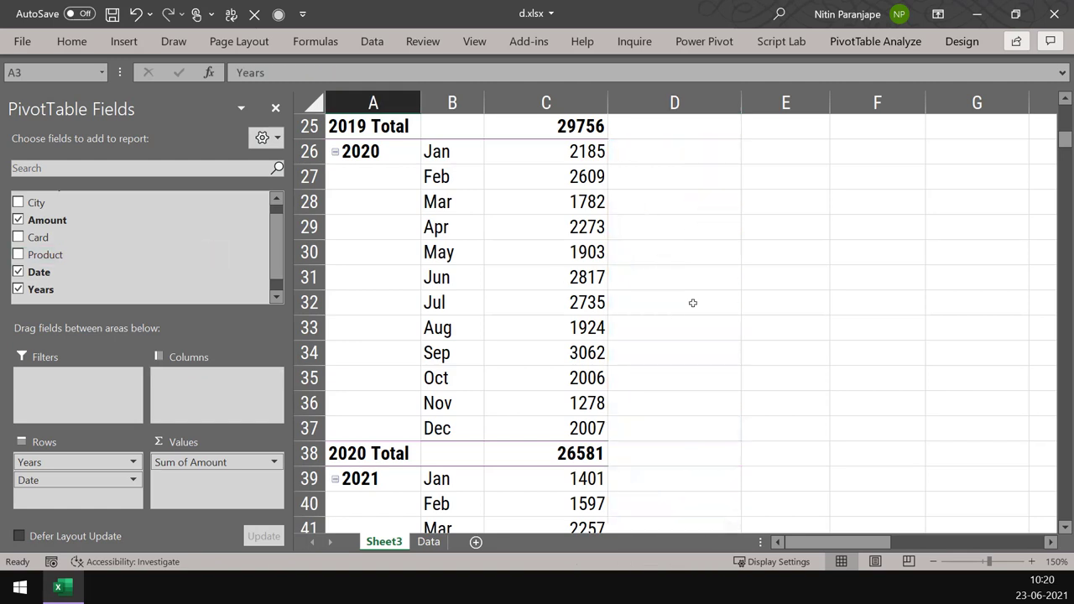
left_click(580, 297)
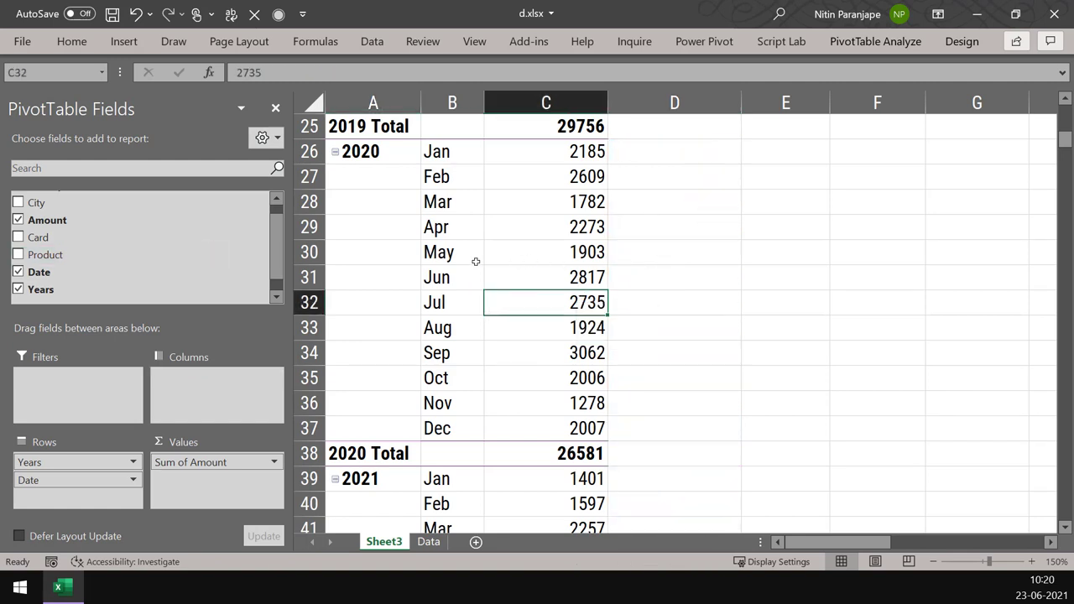
left_click_drag(152, 228, 209, 482)
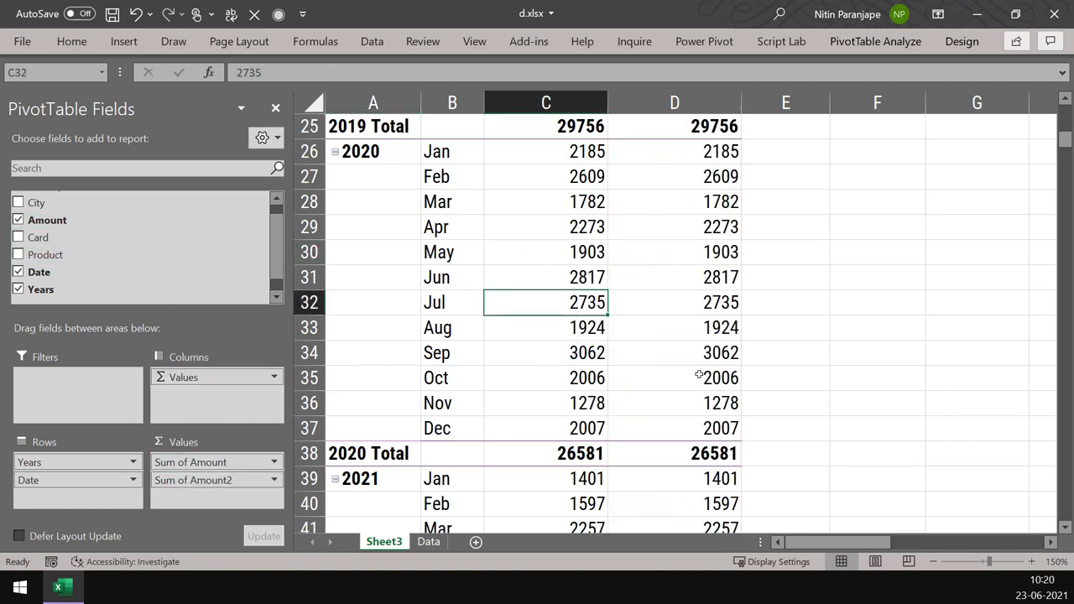
- Show Sum of Amount2 as Rank Smallest to Largest with Date as the base field
scroll(671, 327, "up", 8)
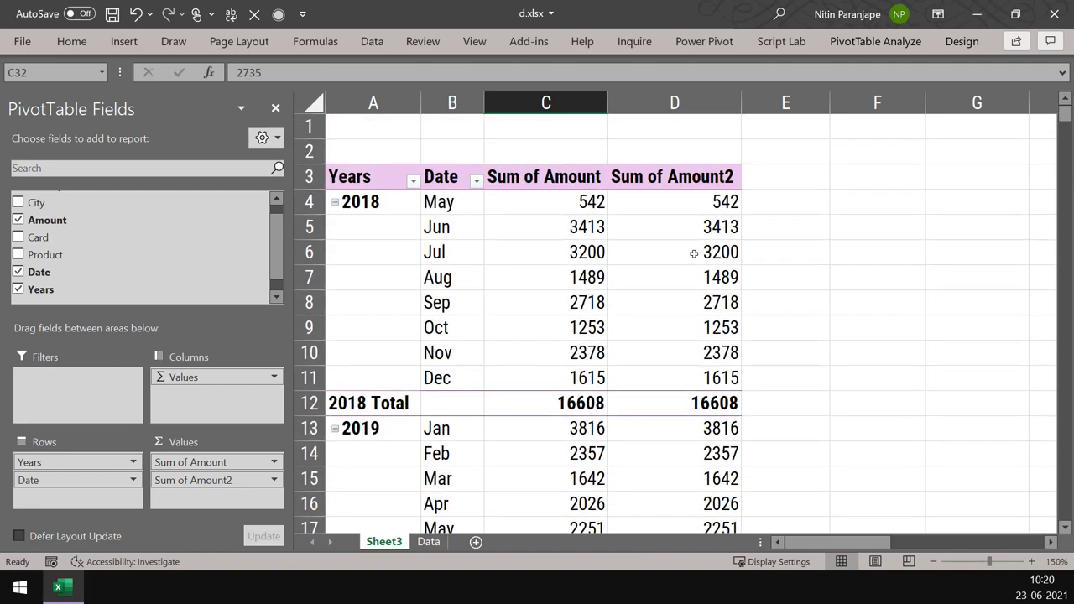
right_click(694, 247)
mouse_move(826, 438)
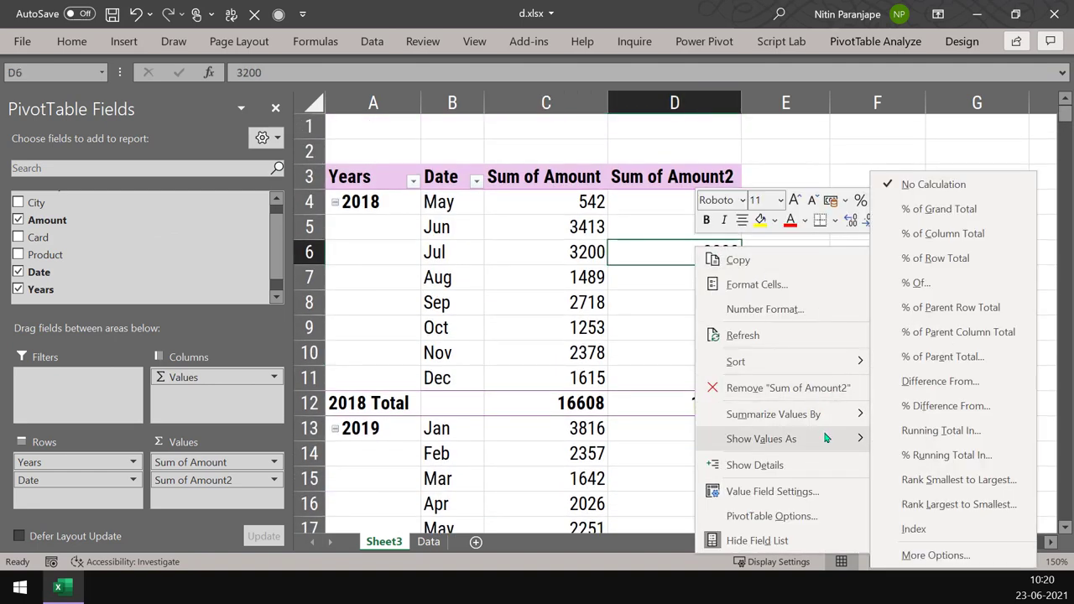
left_click(936, 479)
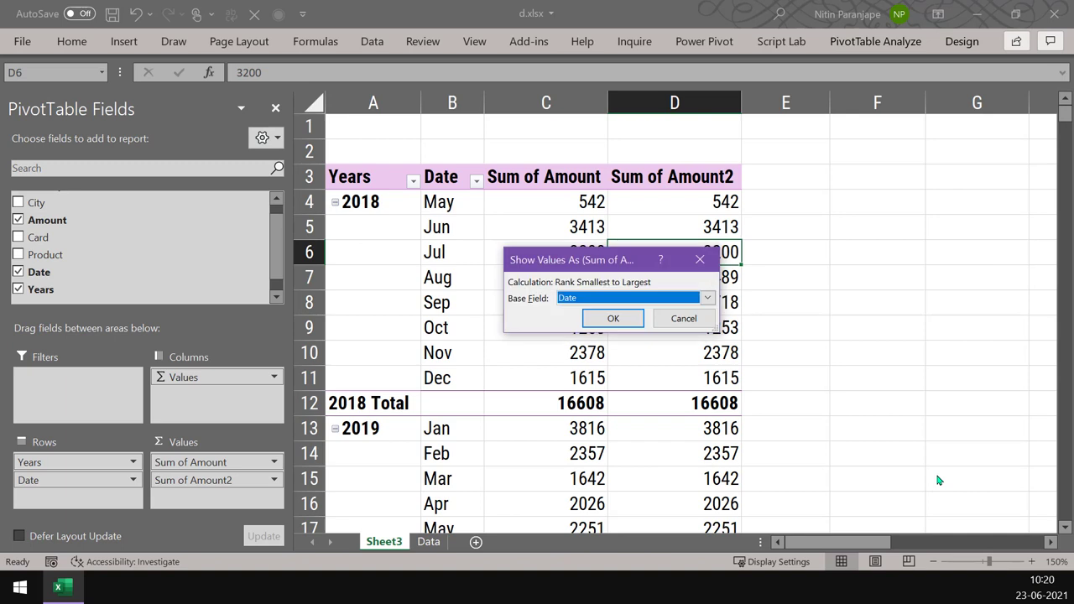
left_click(626, 325)
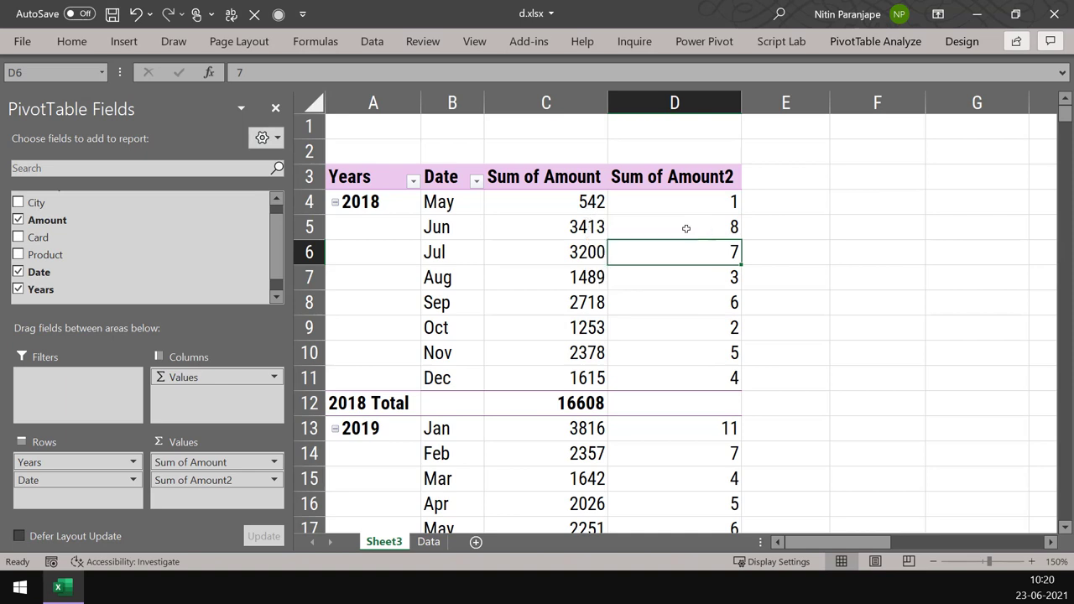
- Switch the ranking to Largest to Smallest, then select a cell in empty PivotTable3
mouse_move(709, 229)
scroll(745, 298, "down", 4)
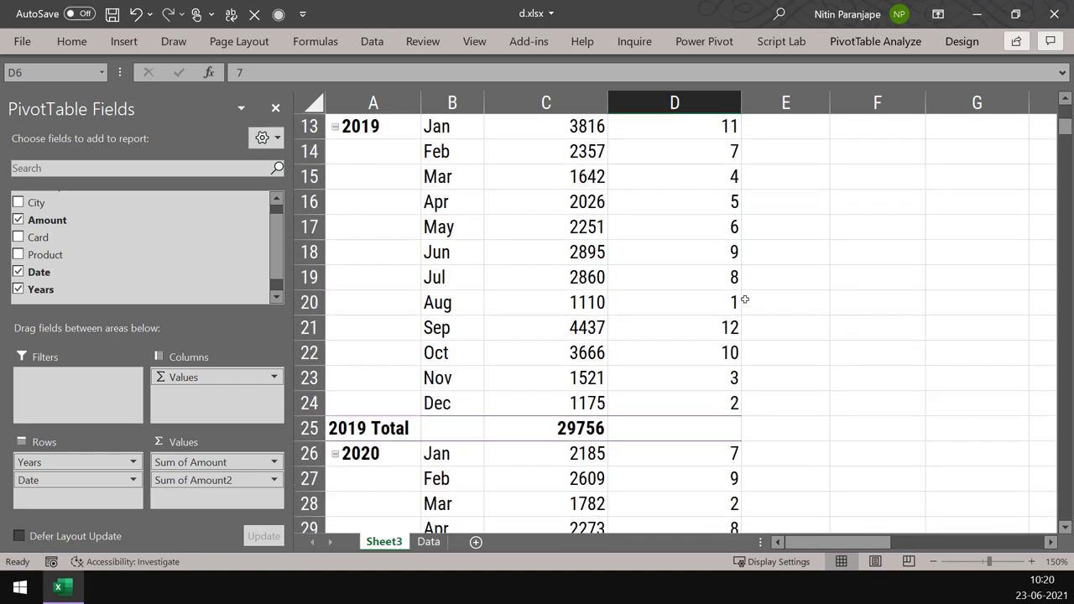
right_click(691, 340)
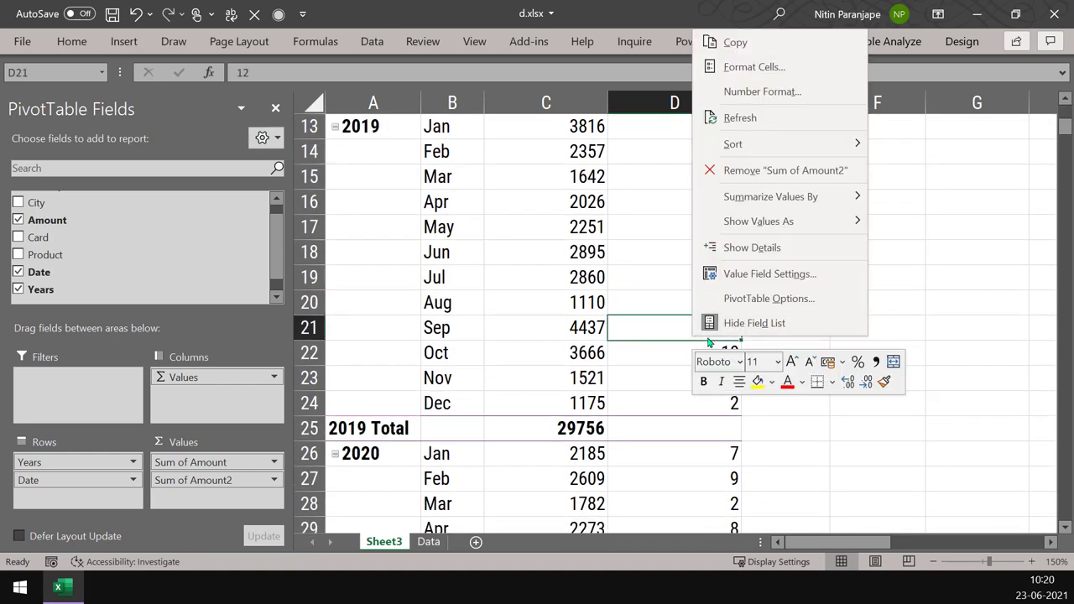
mouse_move(802, 222)
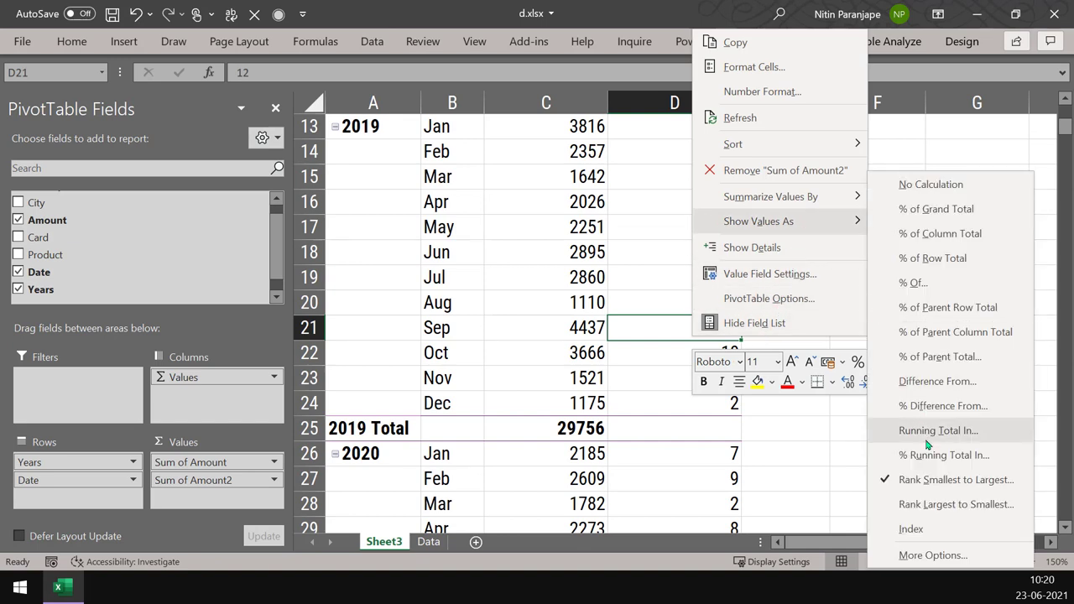
left_click(930, 505)
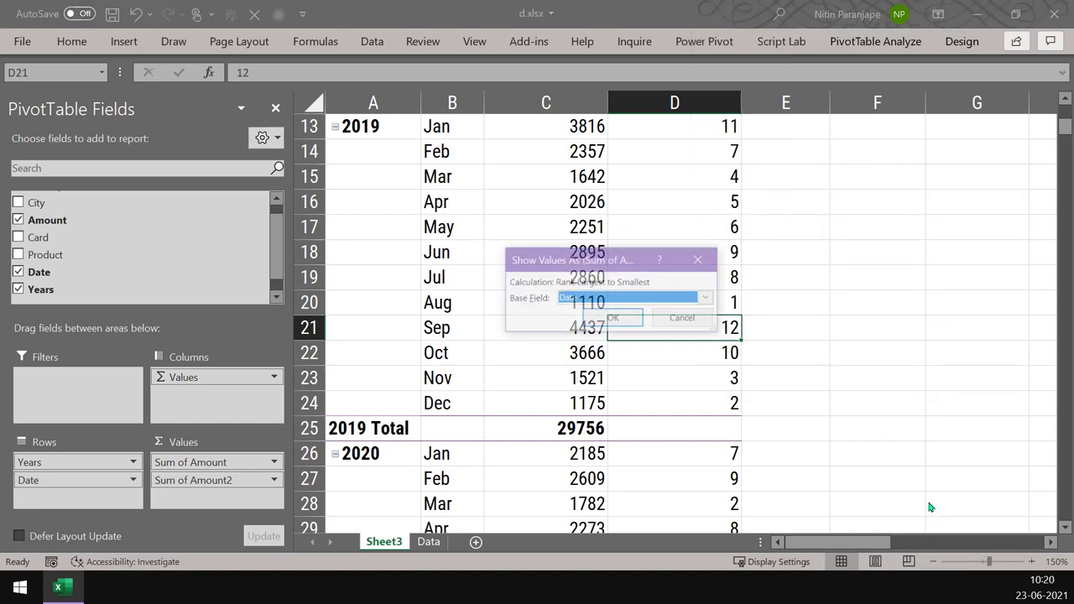
left_click(618, 316)
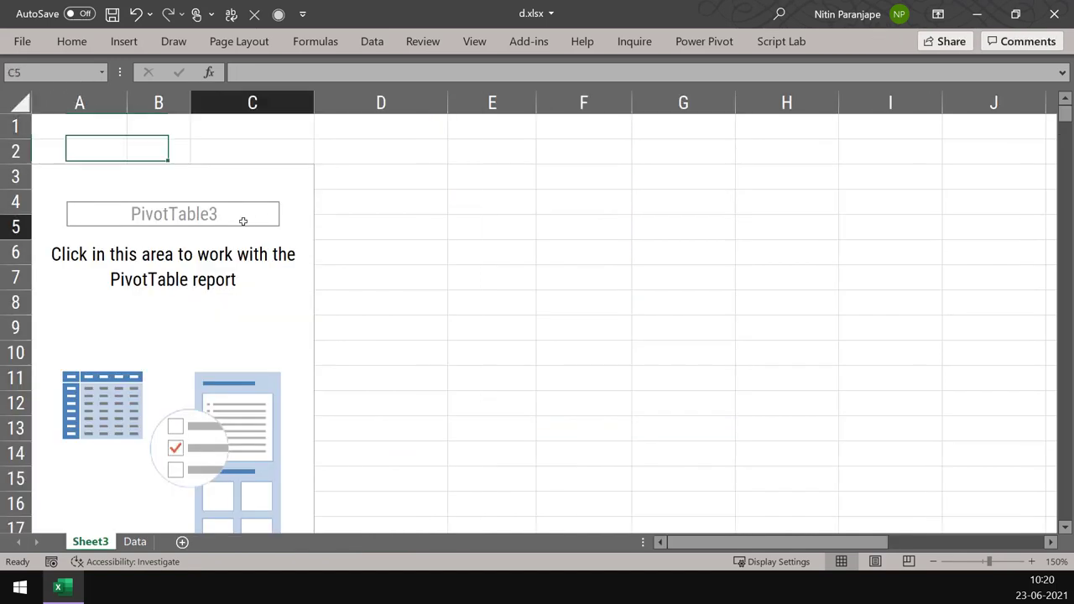
left_click(240, 216)
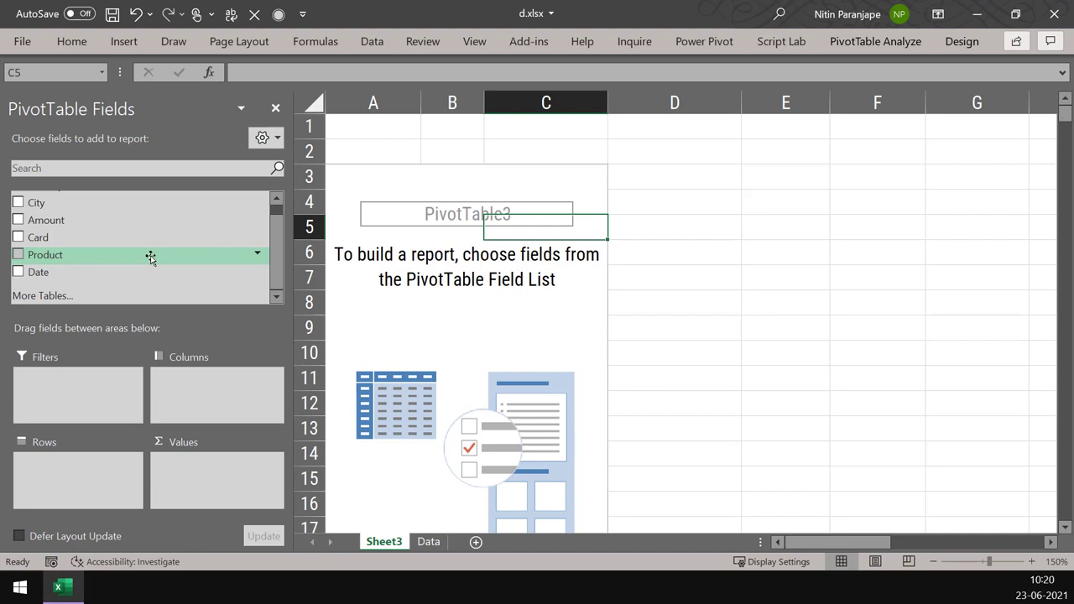
- Build the pivot with Product in rows, Card in columns and Sum of Amount as values
left_click_drag(151, 258, 77, 464)
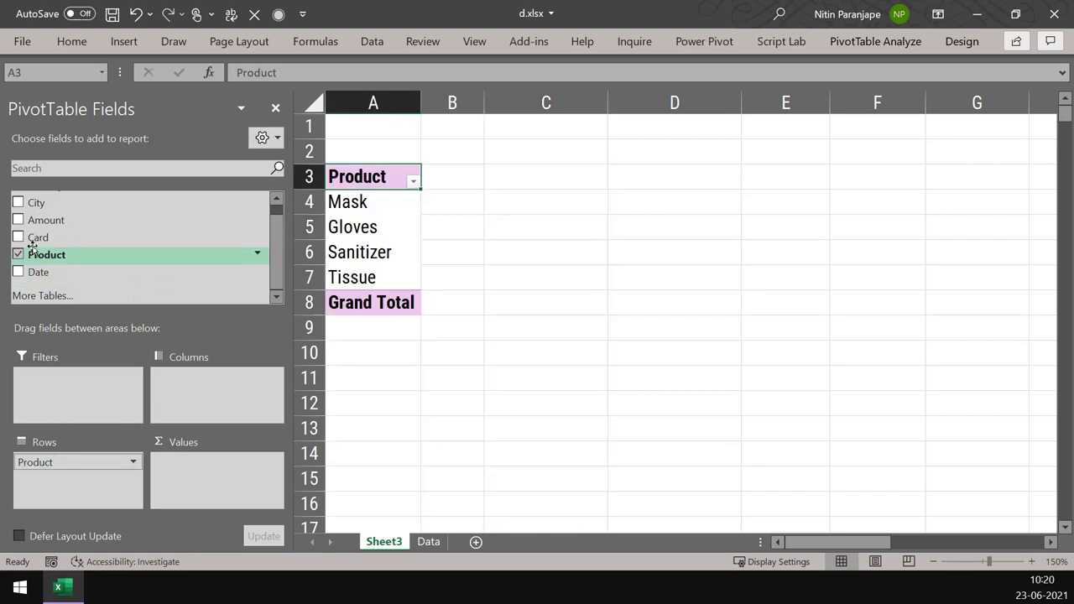
left_click_drag(40, 238, 216, 412)
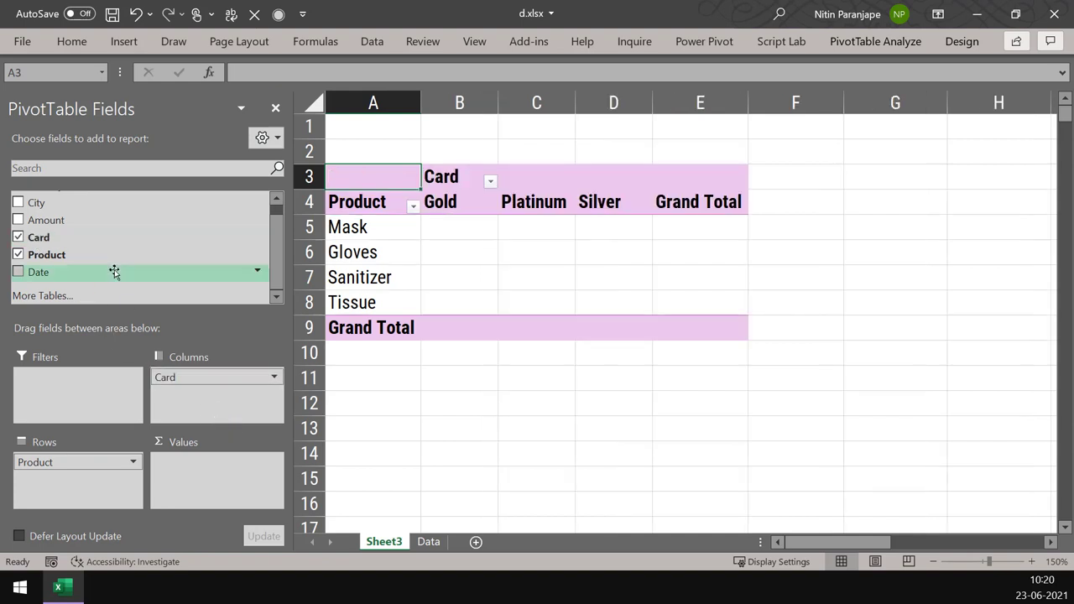
left_click_drag(89, 220, 184, 477)
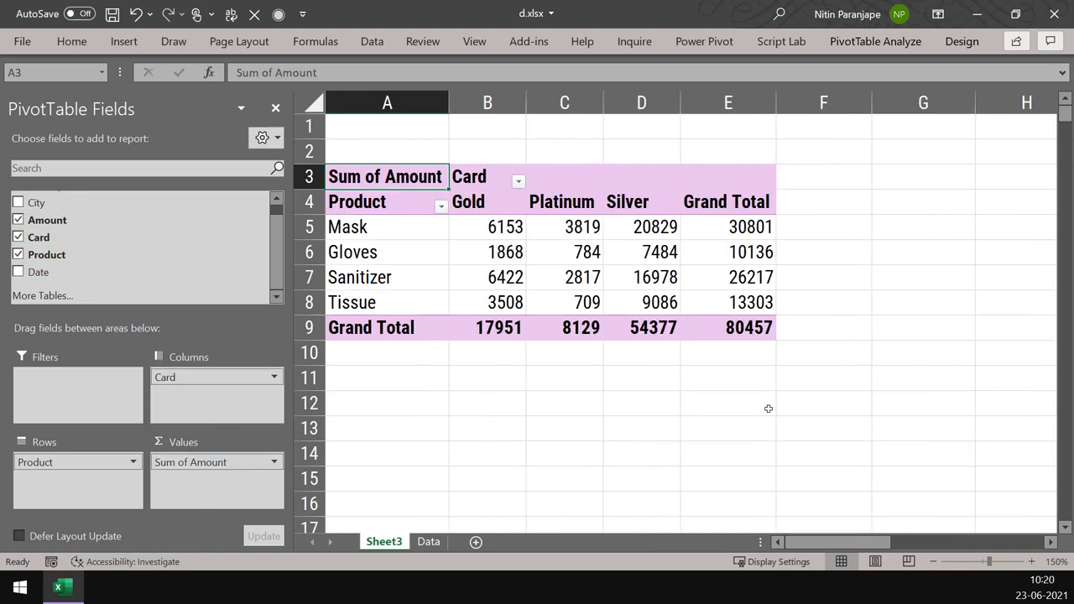
- Show the values as % of Grand Total and select the 100% grand total cell
left_click(633, 276)
right_click(634, 276)
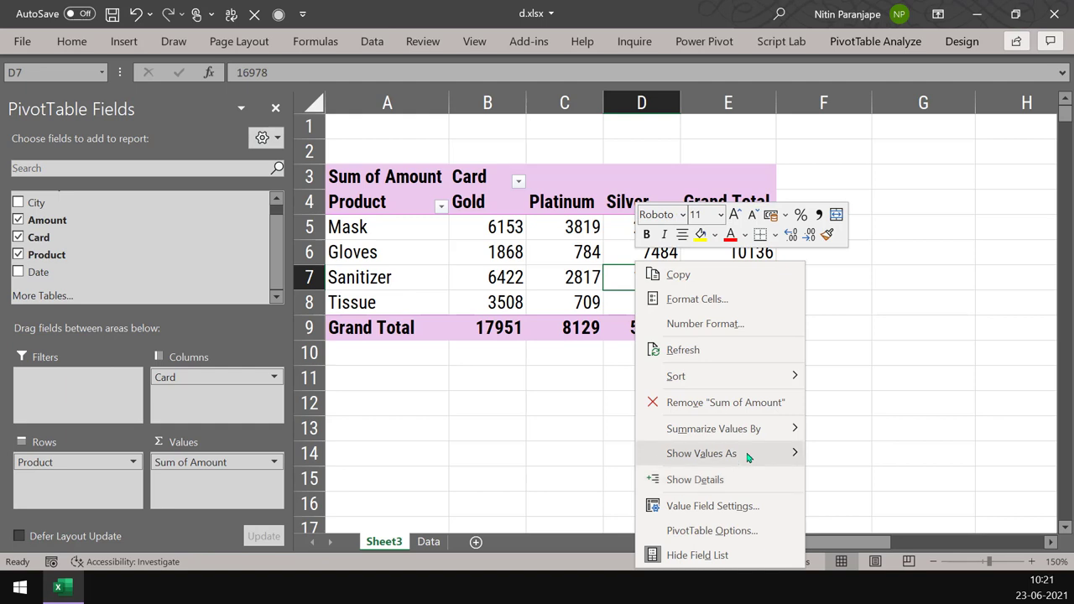
mouse_move(755, 453)
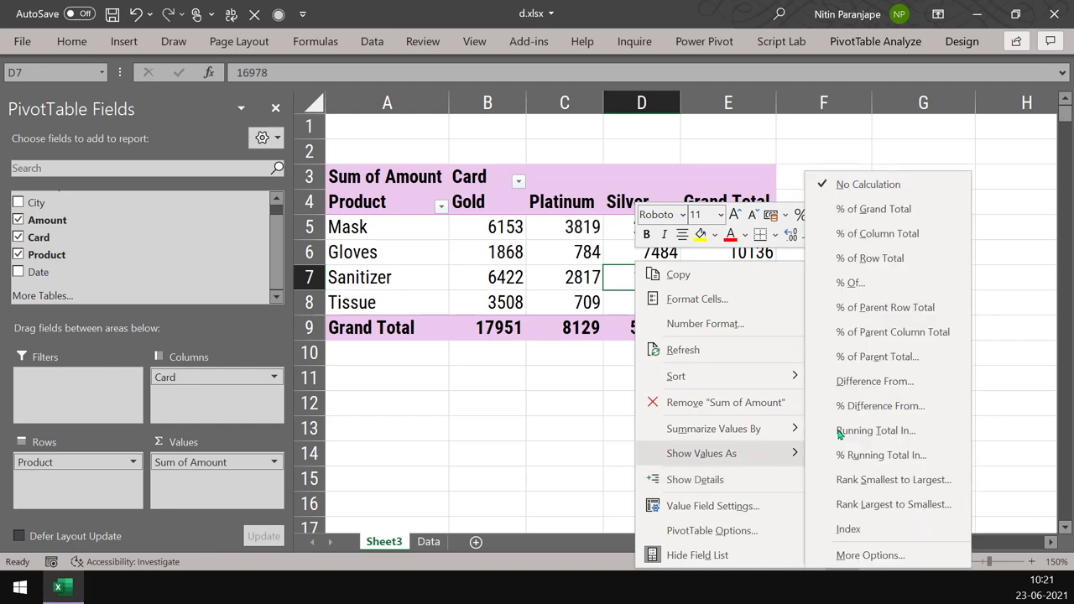
left_click(893, 215)
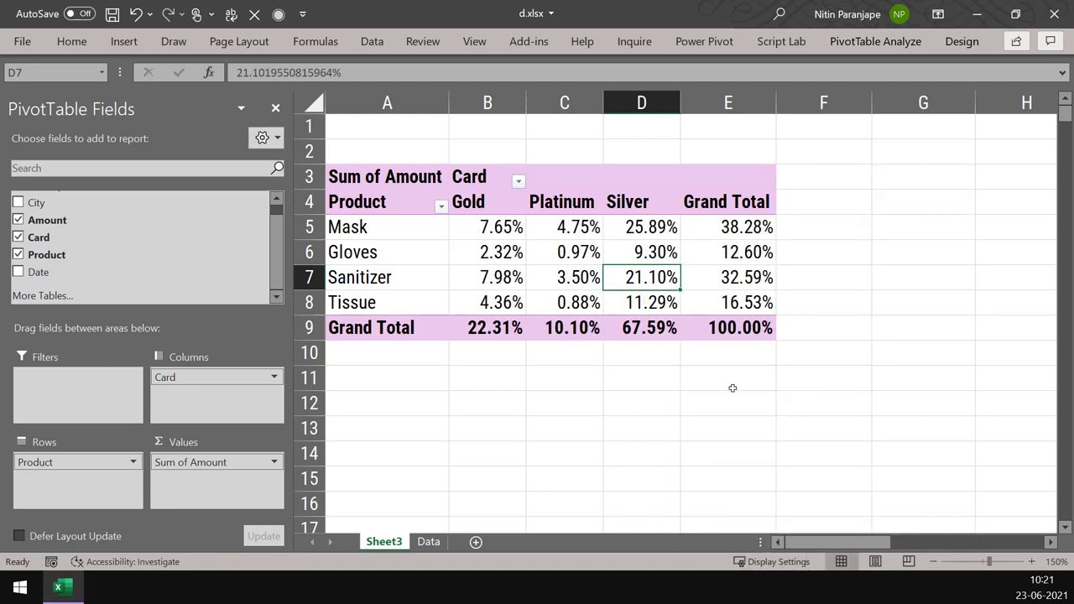
left_click(721, 333)
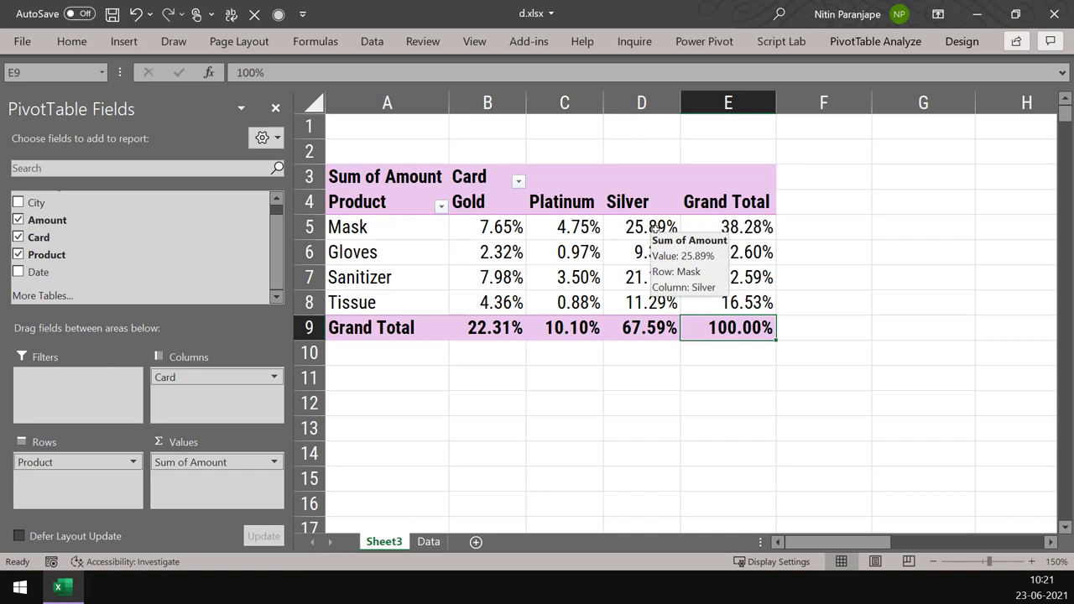
- Apply a Green-Yellow-Red color scale to the product-by-card values in B5:D8
left_click_drag(489, 227, 635, 303)
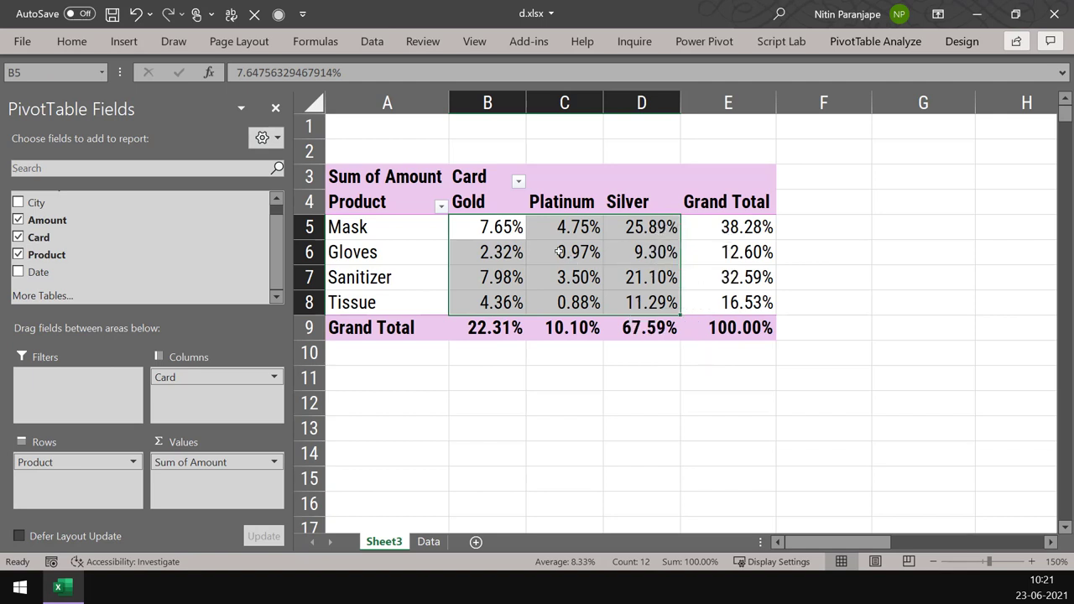
left_click(71, 41)
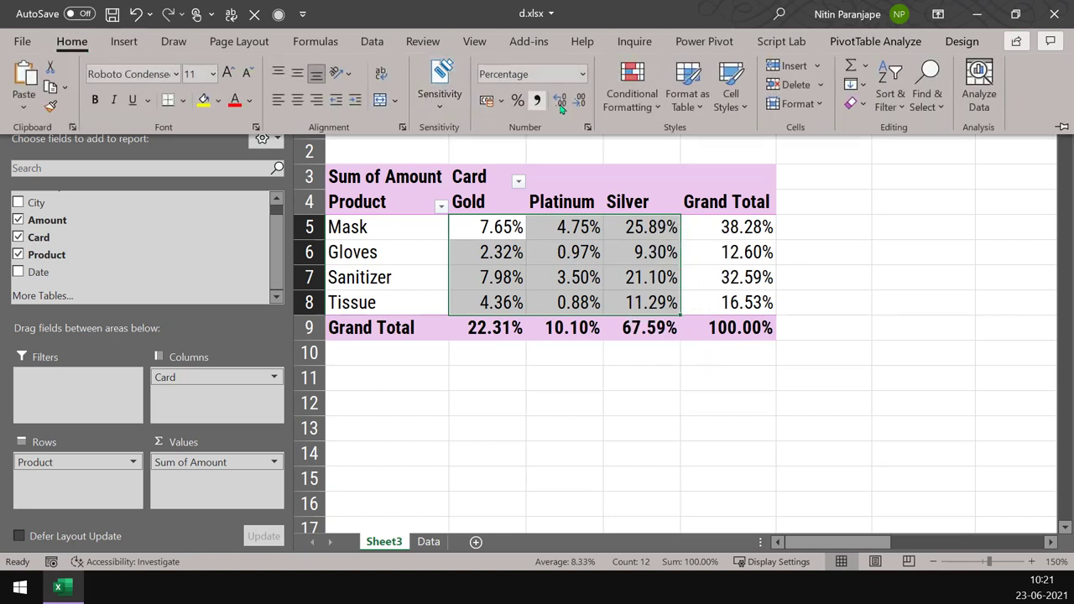
left_click(654, 109)
mouse_move(712, 273)
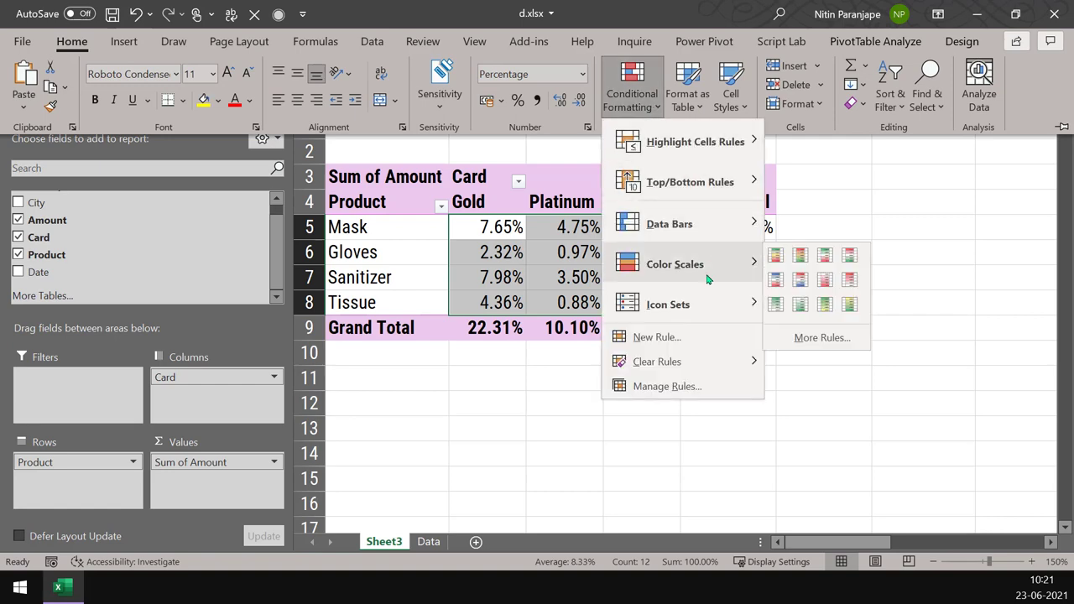
left_click(776, 255)
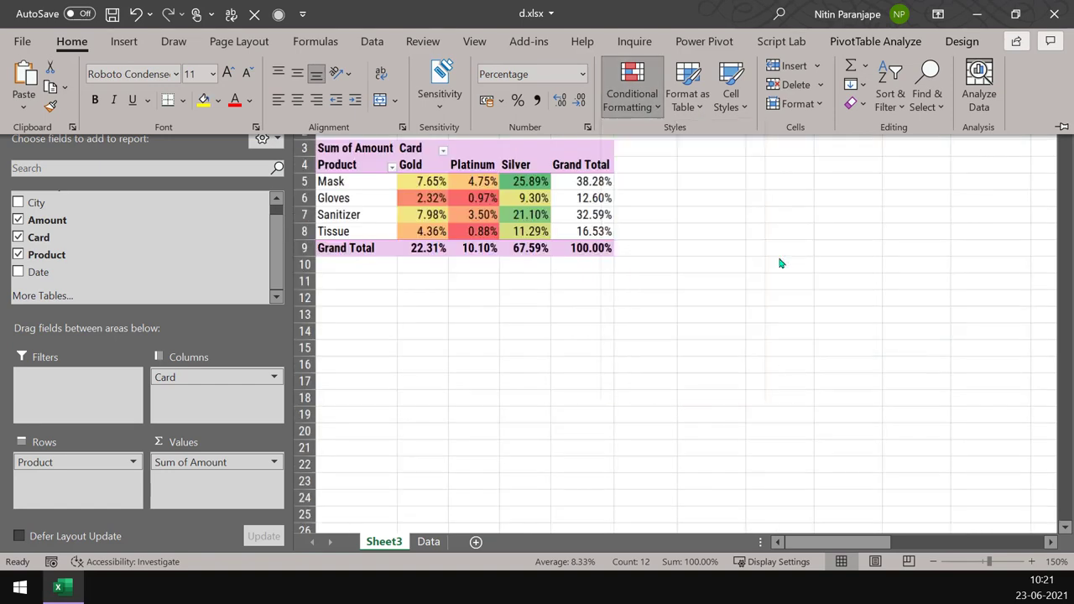
- Click around the pivot to review the shading, ending on Sanitizer/Silver in D7
scroll(550, 254, "up", 4)
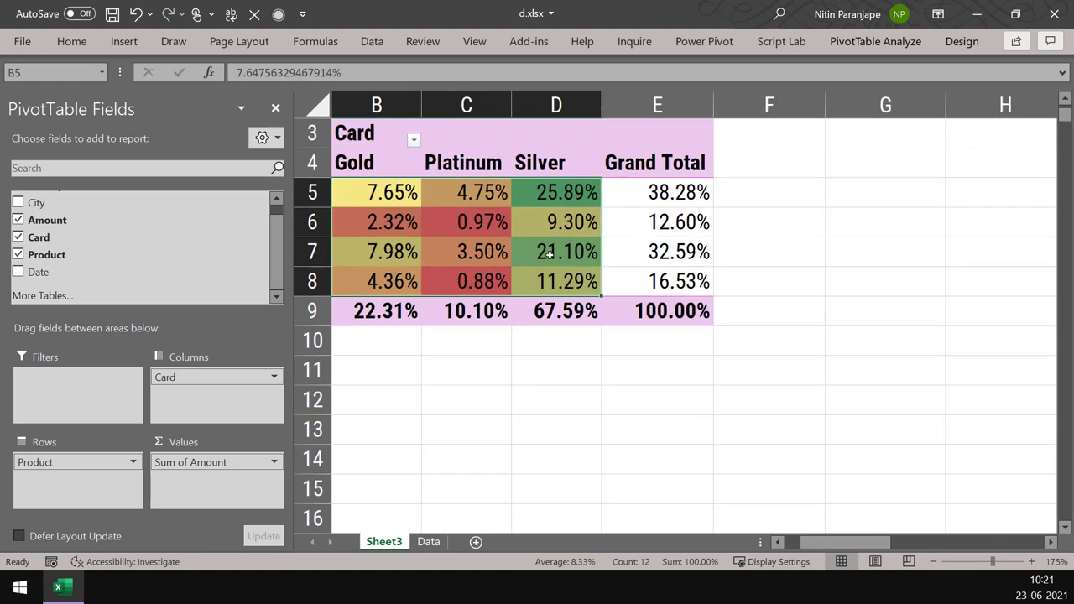
left_click(551, 260)
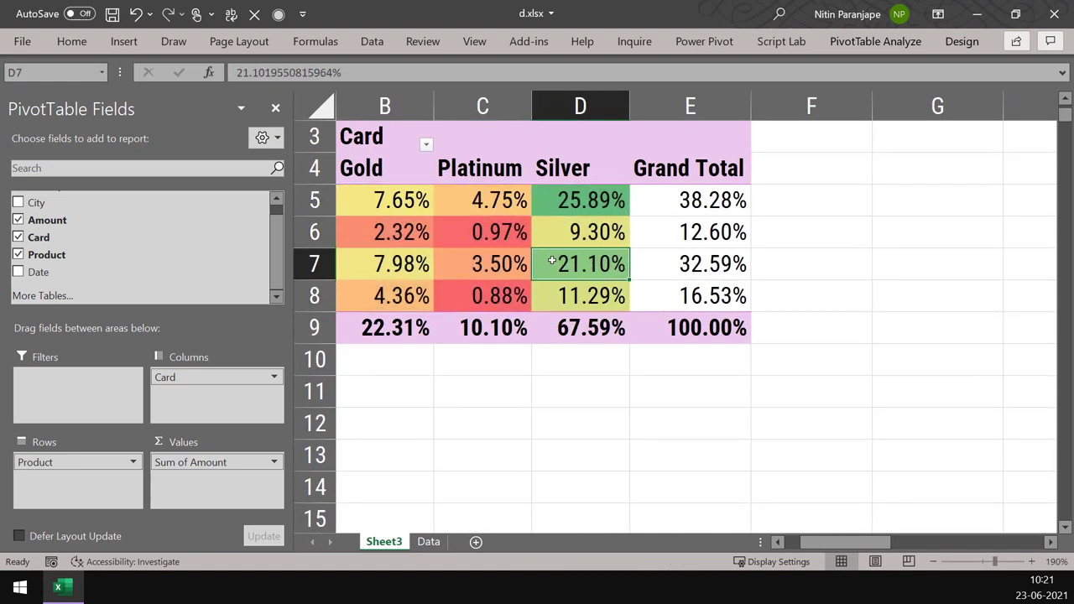
key("Home")
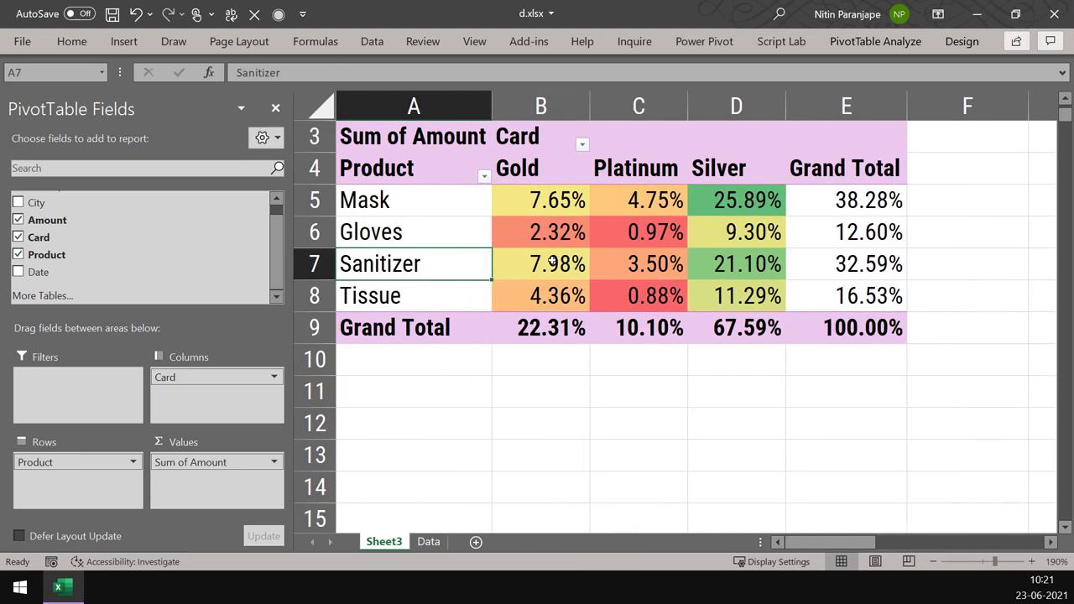
left_click(642, 382)
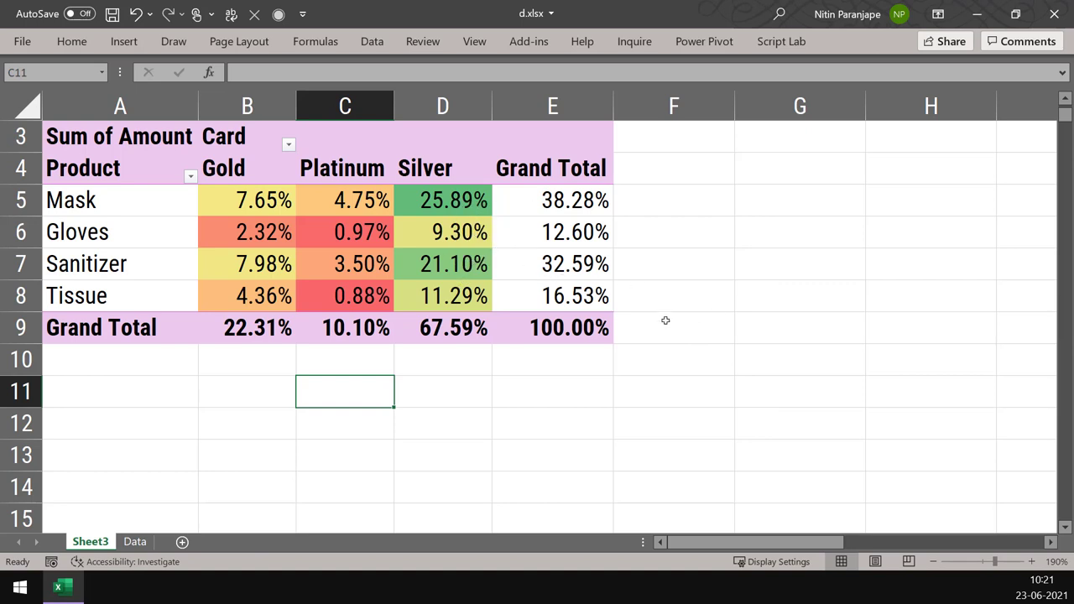
left_click(415, 276)
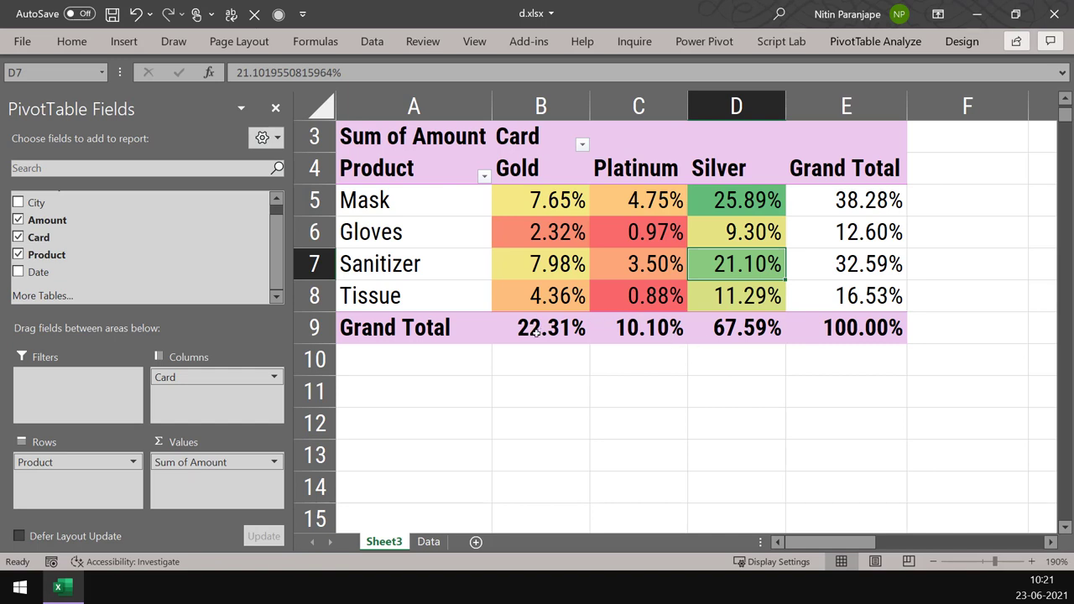
- Select the Grand Total row values B9:D9 and the Grand Total column values E5:E8 for comparison
mouse_move(536, 332)
left_click_drag(530, 334, 743, 331)
left_click_drag(872, 206, 872, 297)
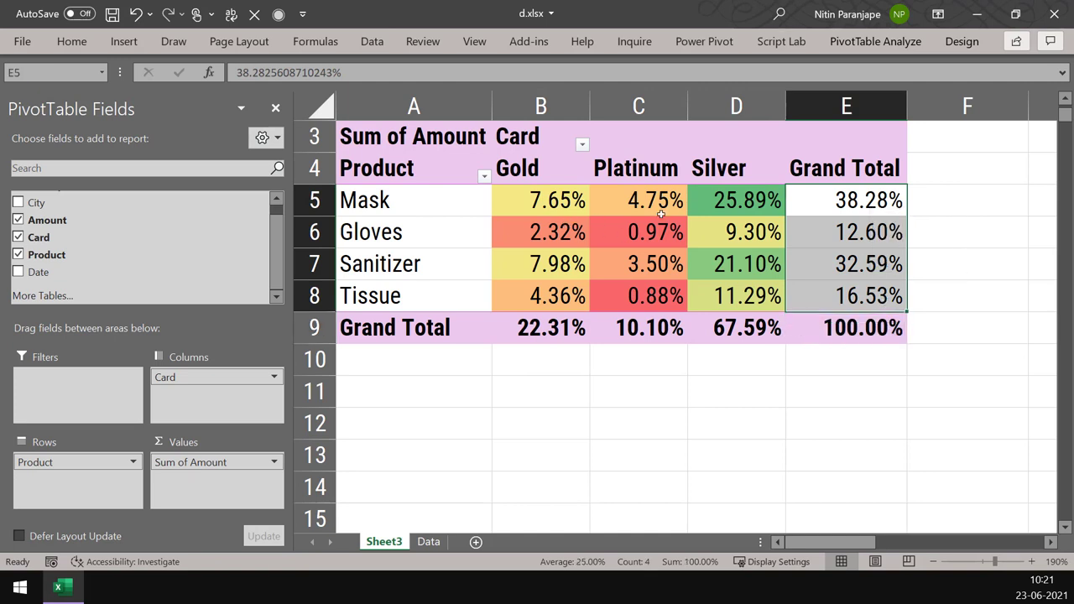
- Show the pivot values as Index so every Grand Total reads 1
mouse_move(557, 213)
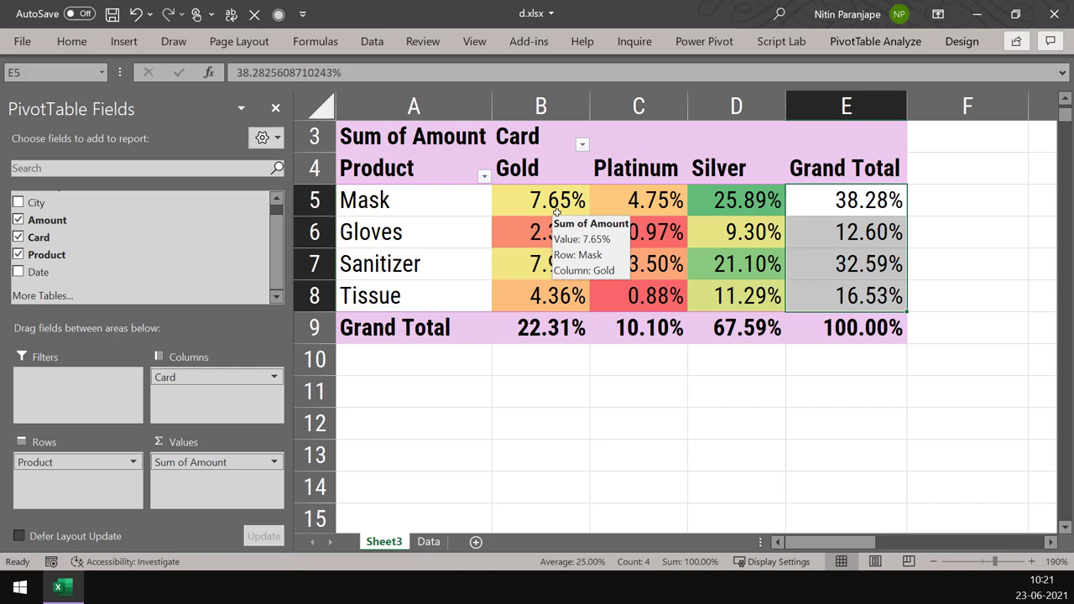
left_click(529, 292)
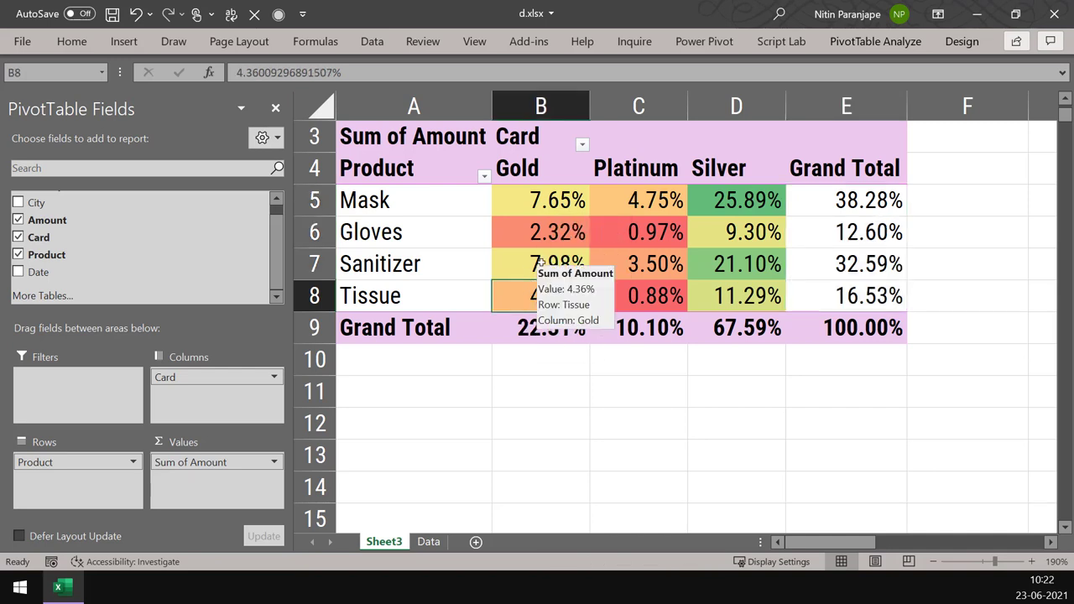
right_click(541, 263)
mouse_move(651, 457)
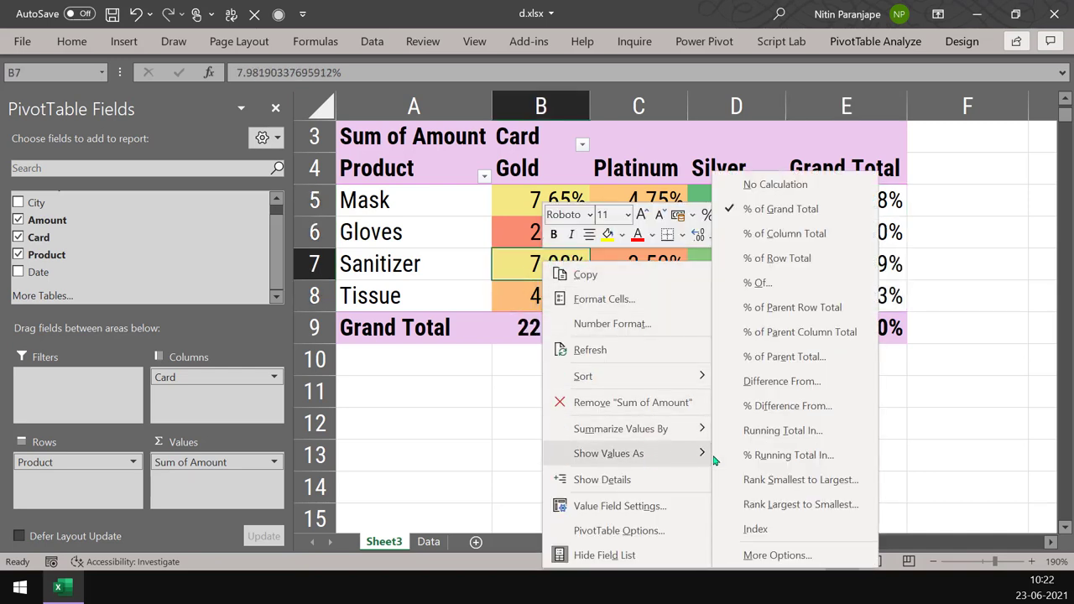
left_click(755, 529)
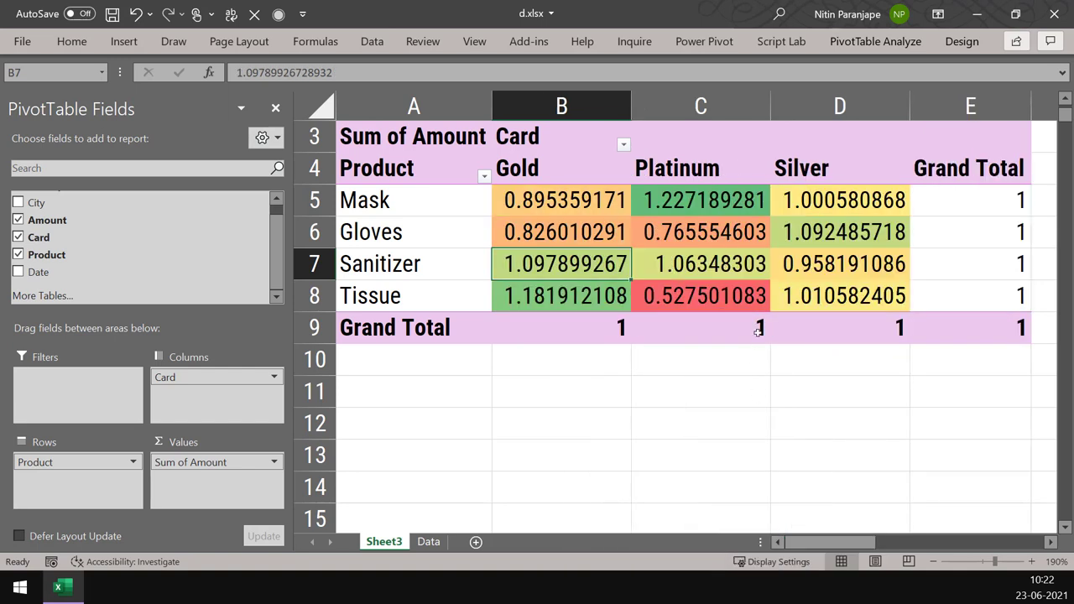
- Format the index values in B5:D8 as Number with 2 decimals (e.g. 1.23, 0.53)
left_click_drag(576, 196, 844, 304)
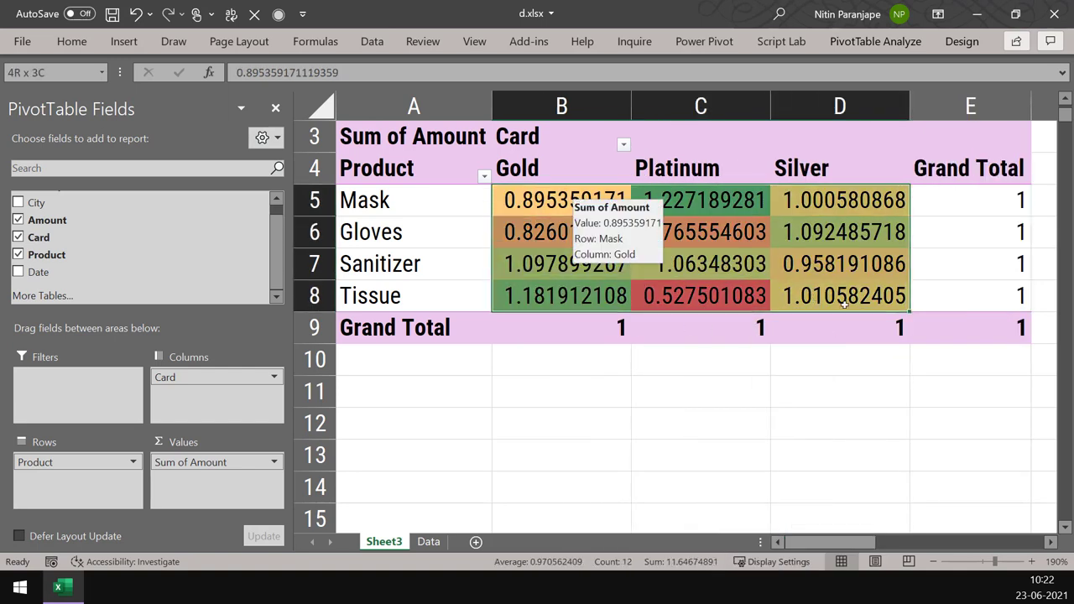
left_click(80, 49)
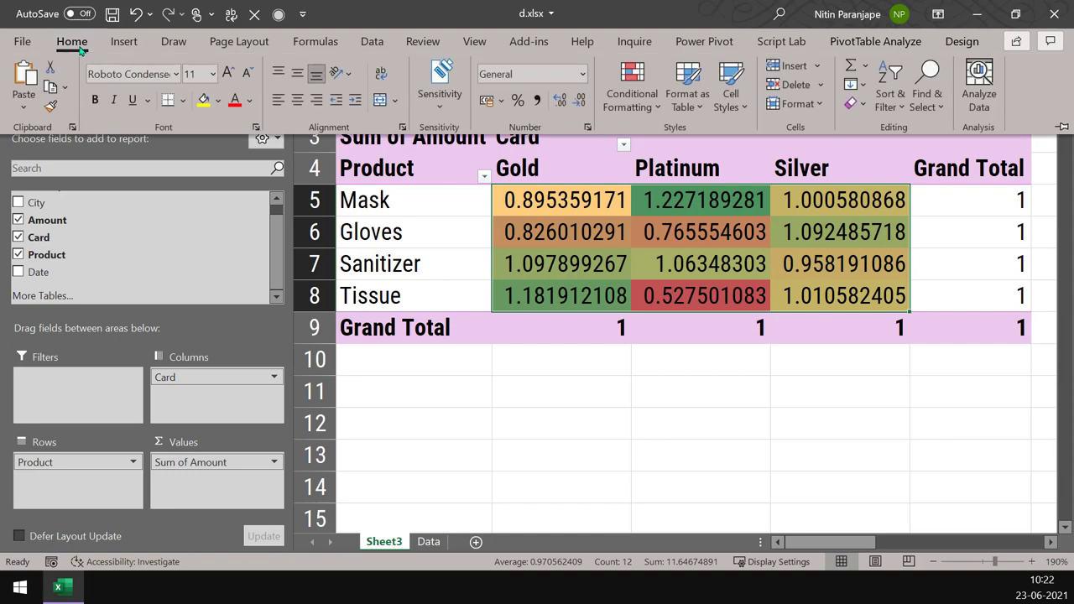
left_click(581, 108)
key("ctrl+1")
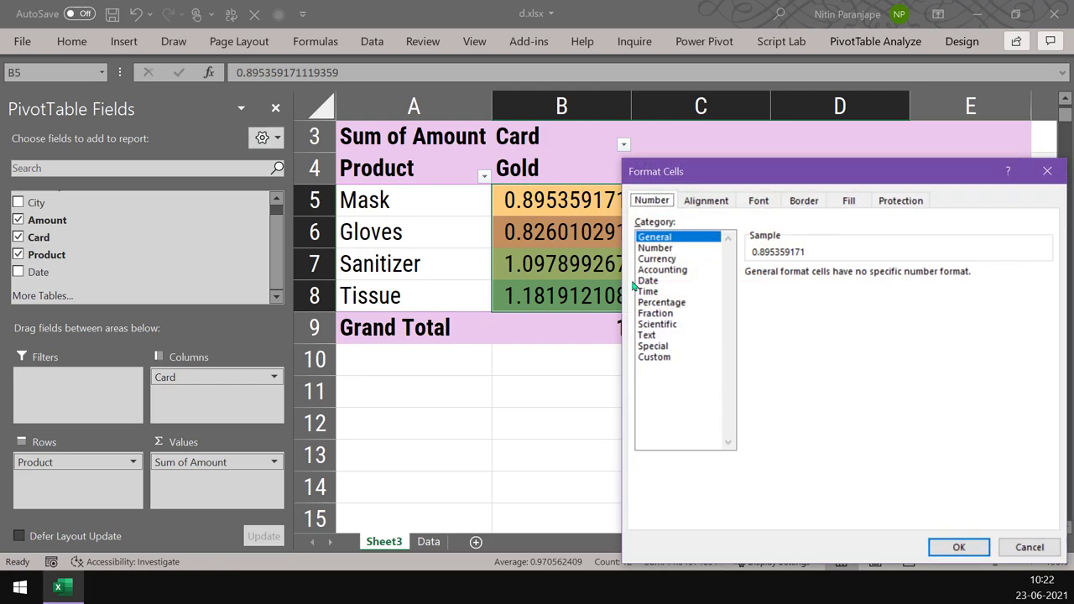
left_click(679, 249)
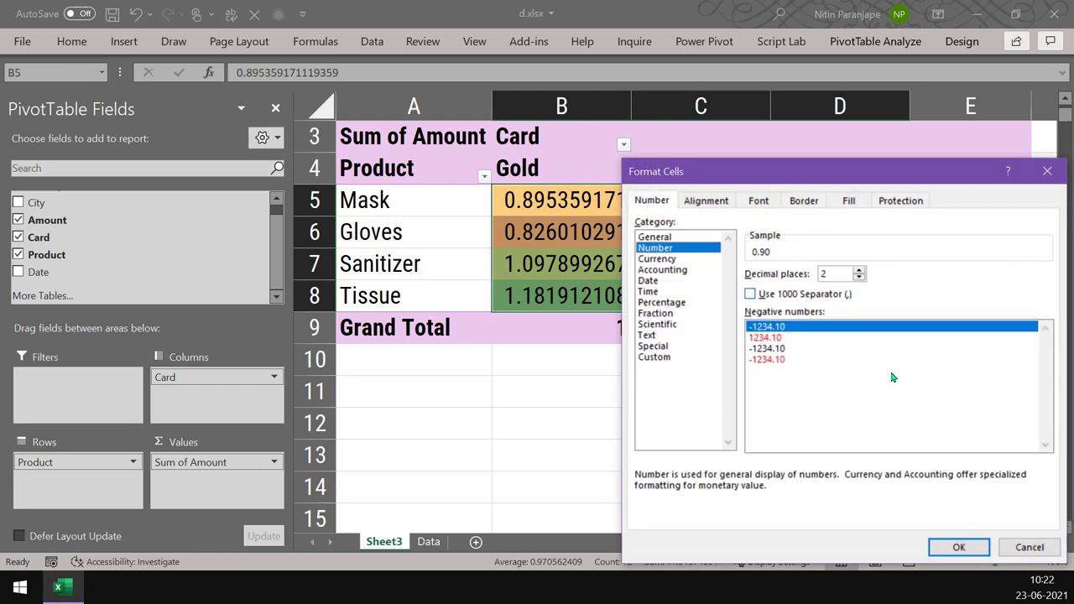
left_click(956, 547)
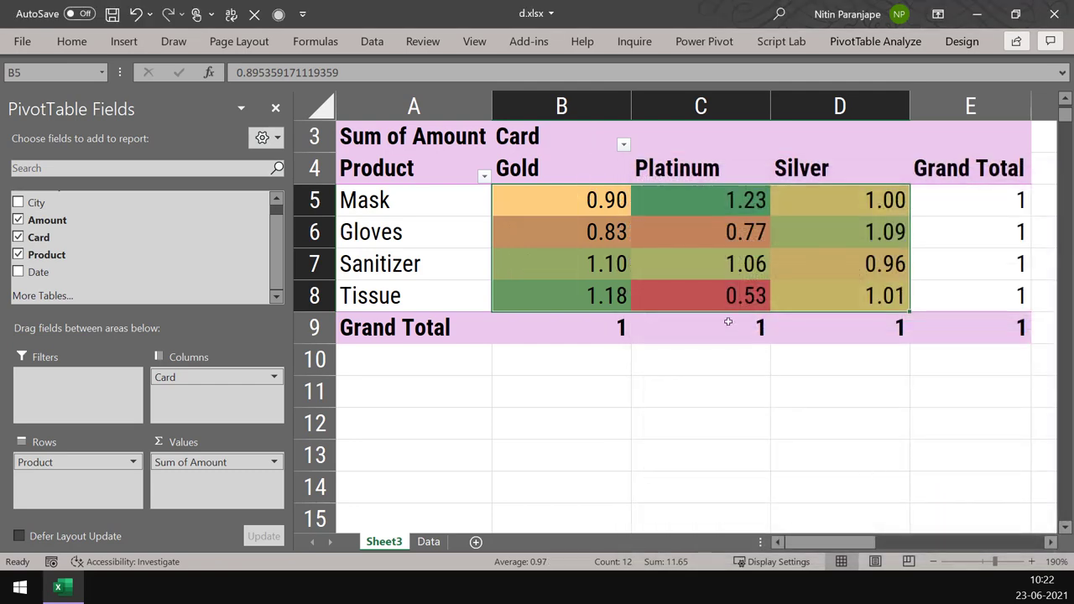
left_click(723, 317)
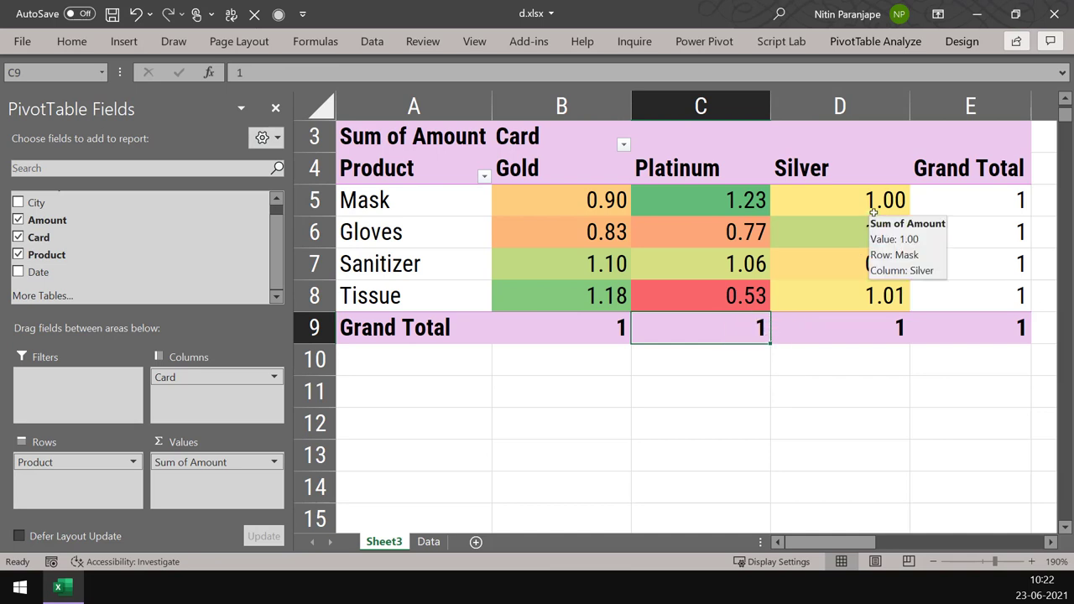
left_click(712, 200)
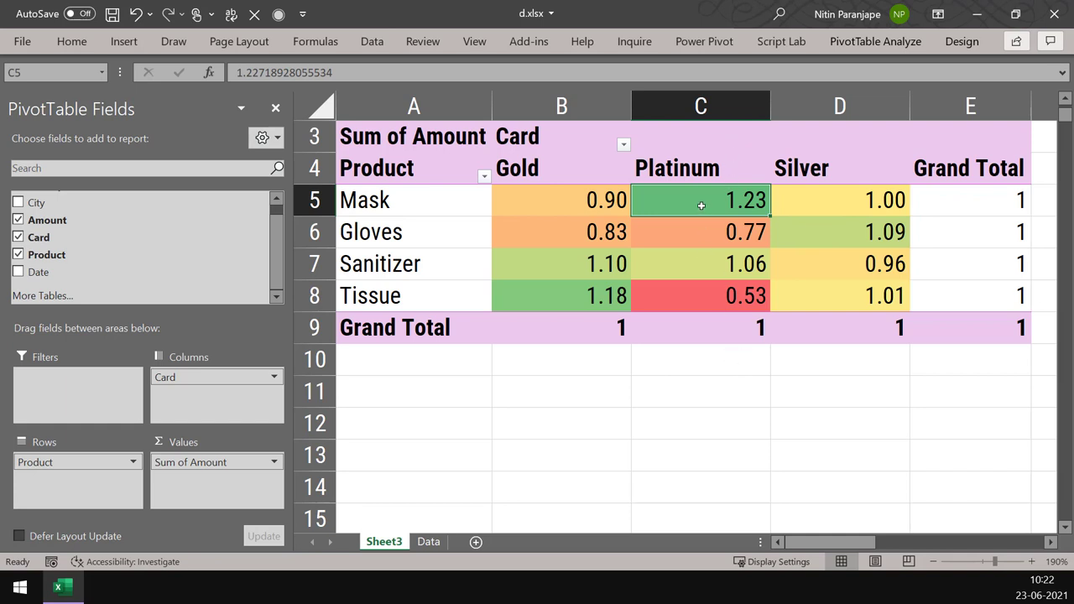
mouse_move(703, 221)
mouse_move(721, 302)
mouse_move(963, 305)
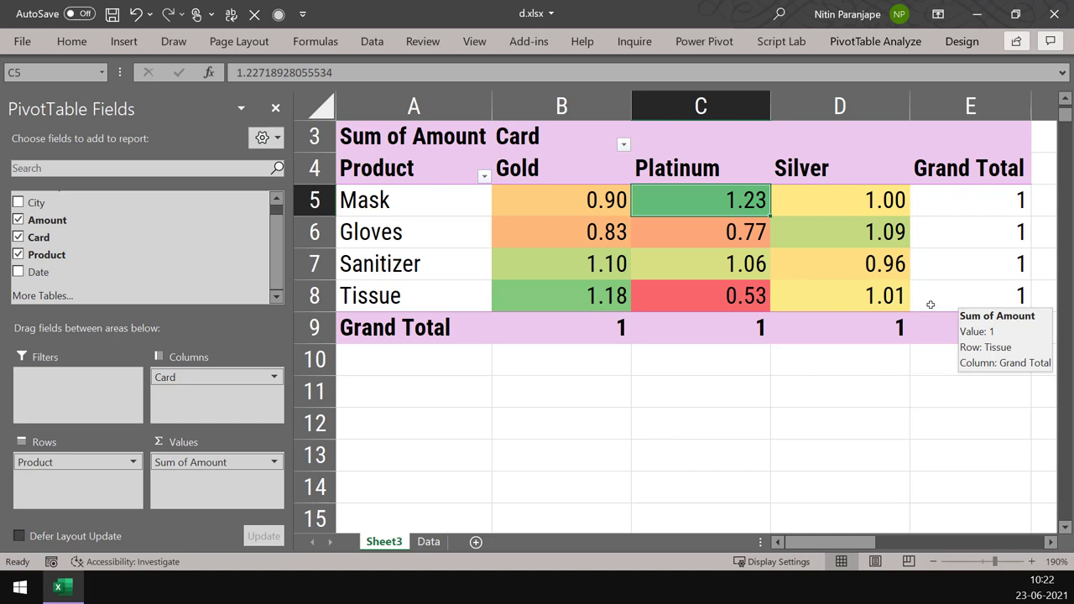
mouse_move(585, 298)
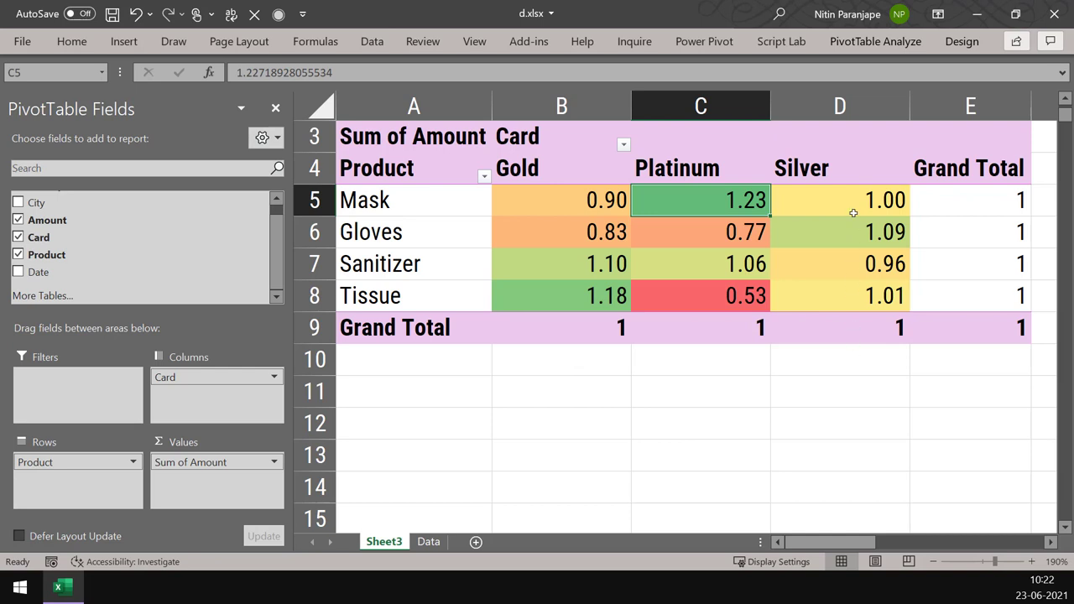
mouse_move(853, 241)
mouse_move(995, 333)
mouse_move(857, 297)
mouse_move(841, 209)
mouse_move(817, 198)
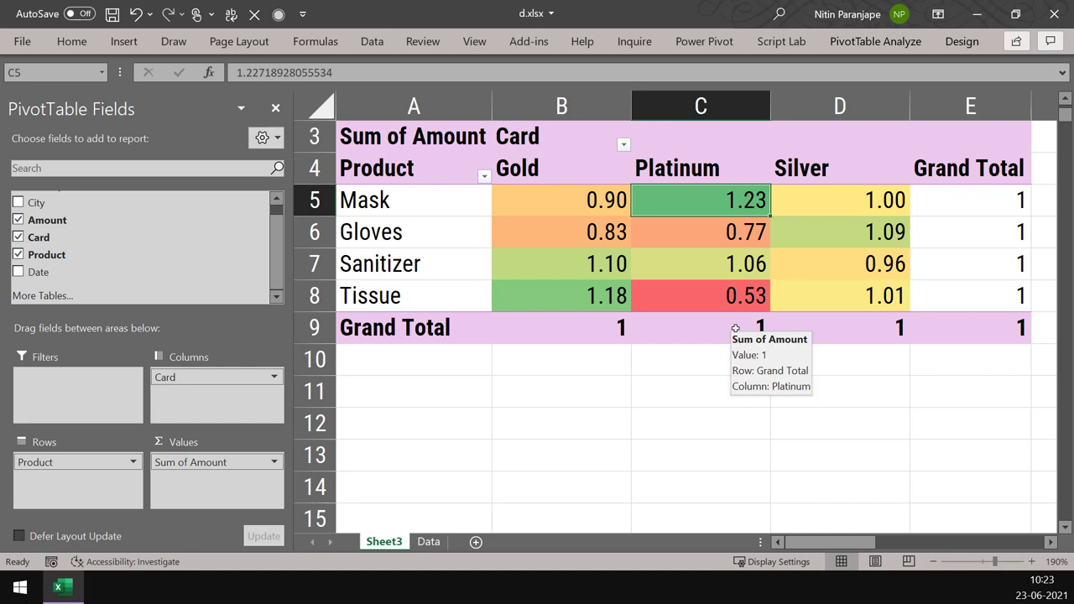
mouse_move(749, 252)
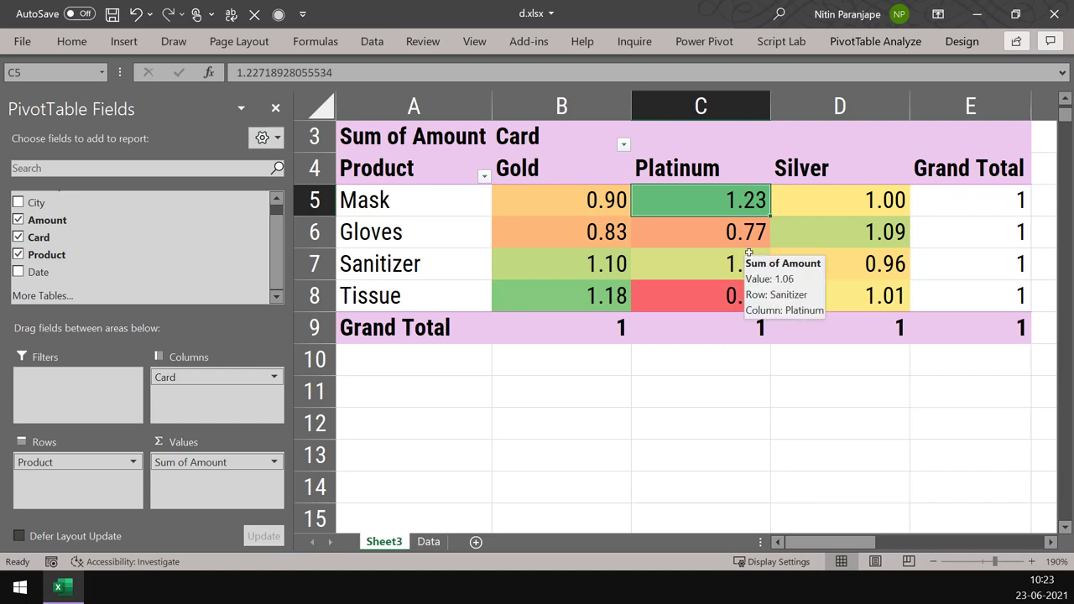